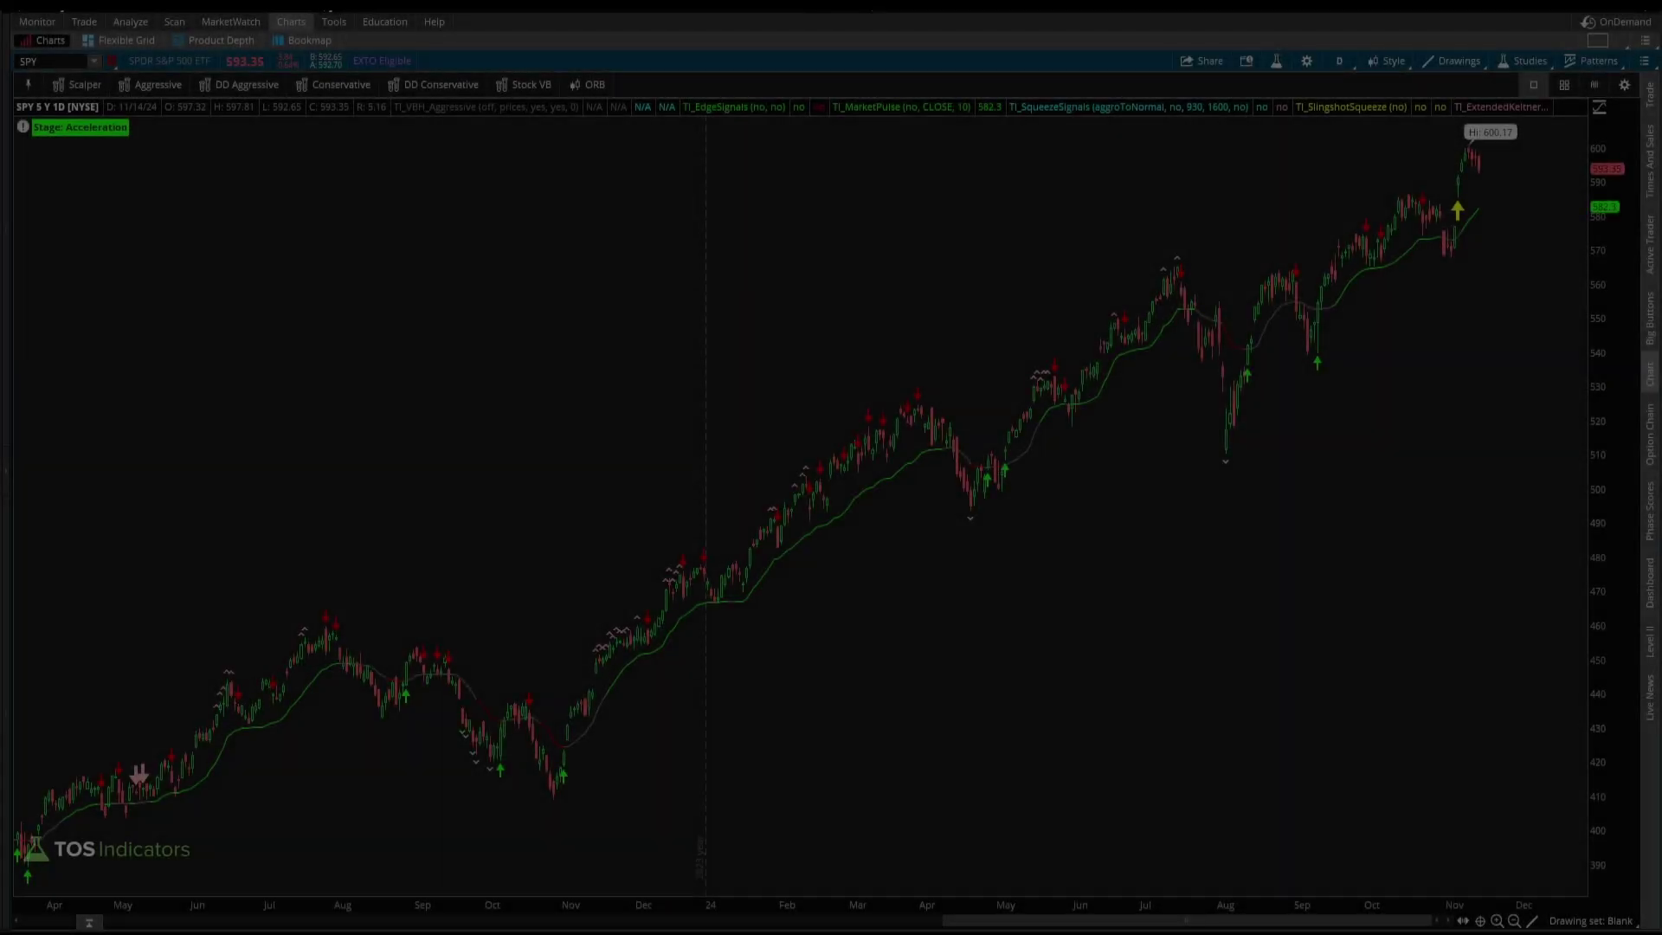
mouse_move(1513, 164)
mouse_down()
mouse_move(1463, 136)
mouse_move(1426, 212)
mouse_move(1508, 206)
mouse_move(1490, 156)
mouse_up()
mouse_move(1323, 173)
mouse_down()
mouse_move(1389, 171)
mouse_move(1366, 185)
mouse_up()
drag(8, 72, 43, 73)
key(Escape)
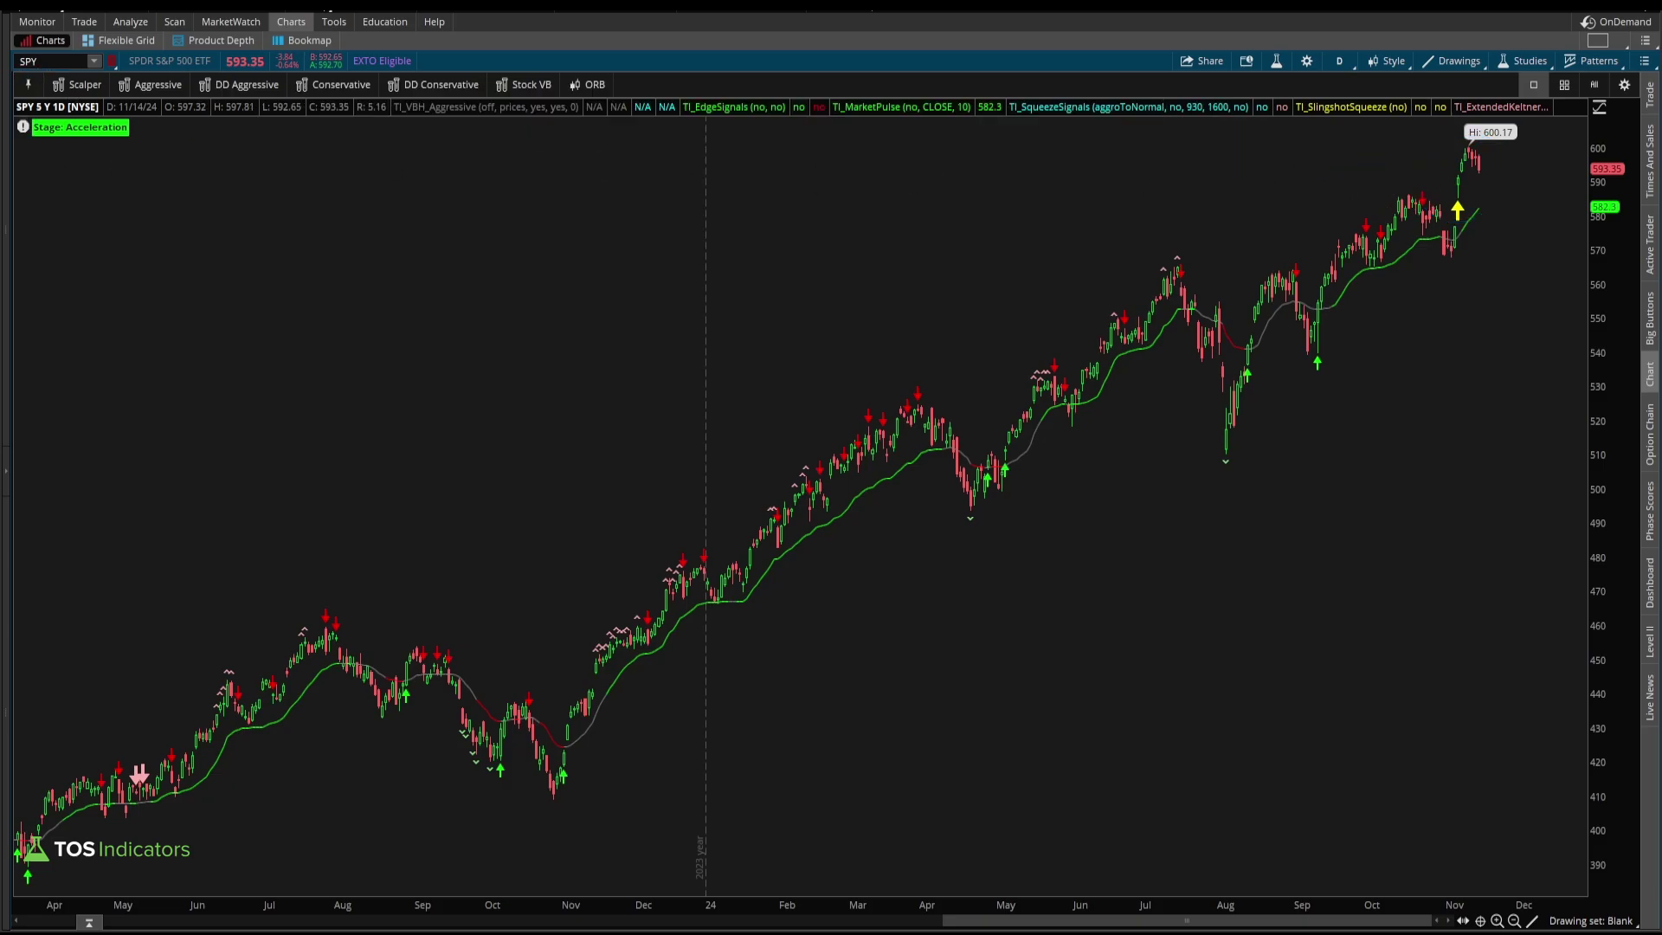
Switch to the browser and look over the module list of the free Fibonacci course at tosindicators.com/fibonacci-trading, then return to the SPY chart
drag(1661, 227, 1017, 126)
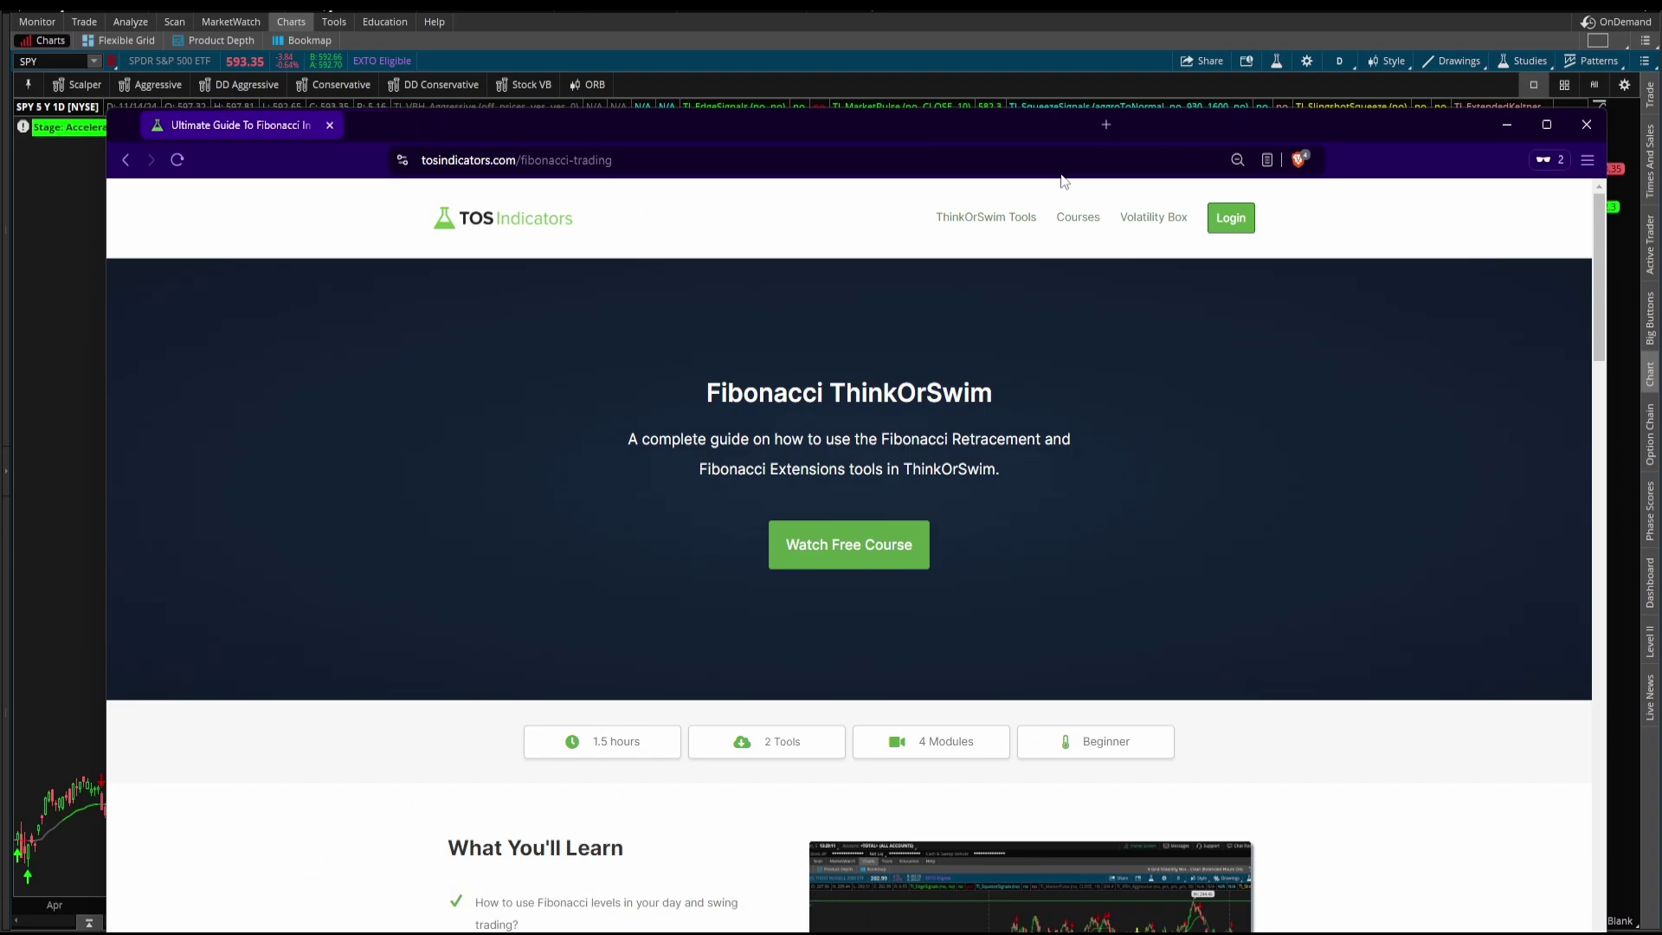
scroll(943, 407, down, 4)
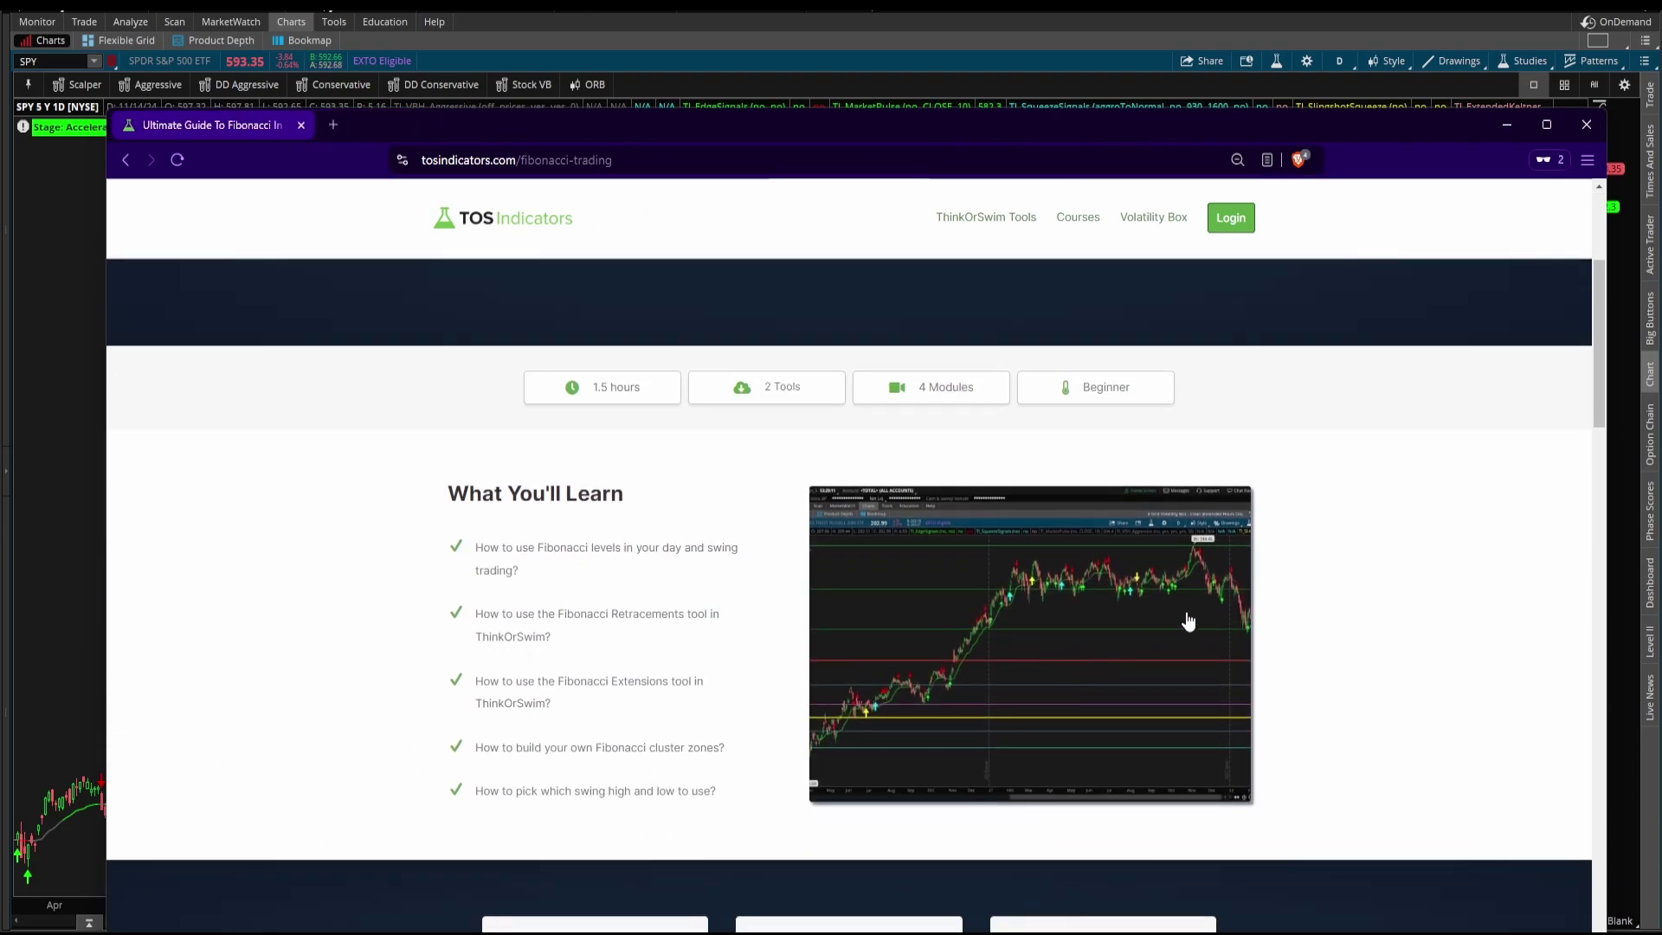
scroll(1190, 616, down, 12)
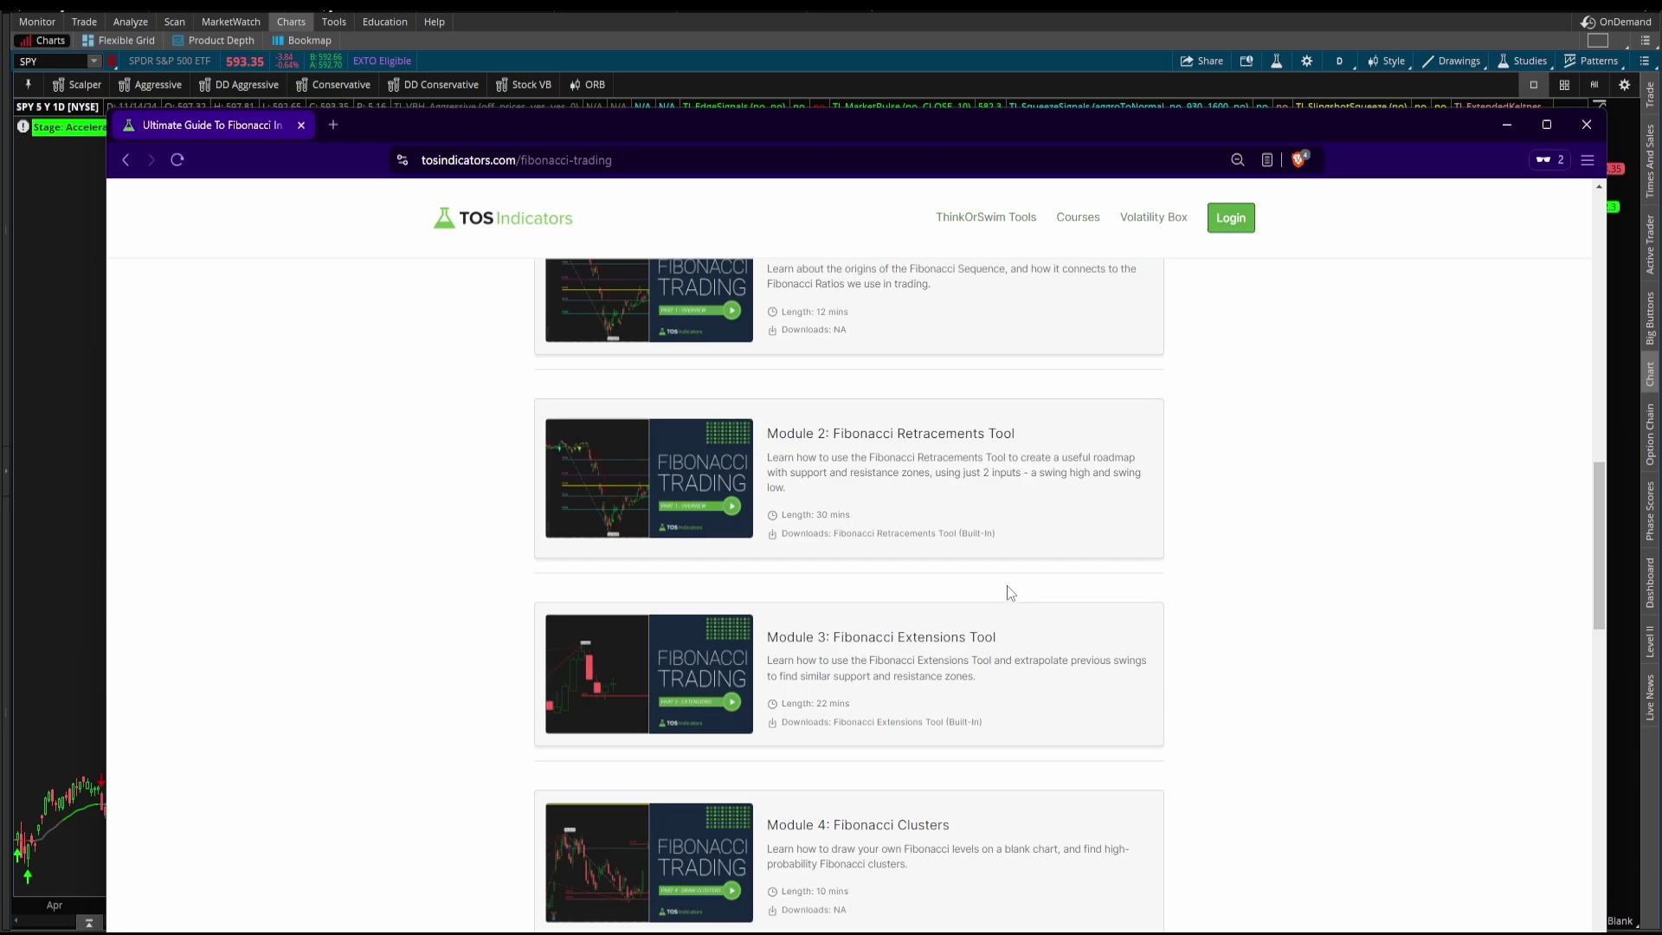
mouse_move(630, 162)
mouse_down()
mouse_move(437, 128)
mouse_move(589, 198)
mouse_move(625, 143)
mouse_up()
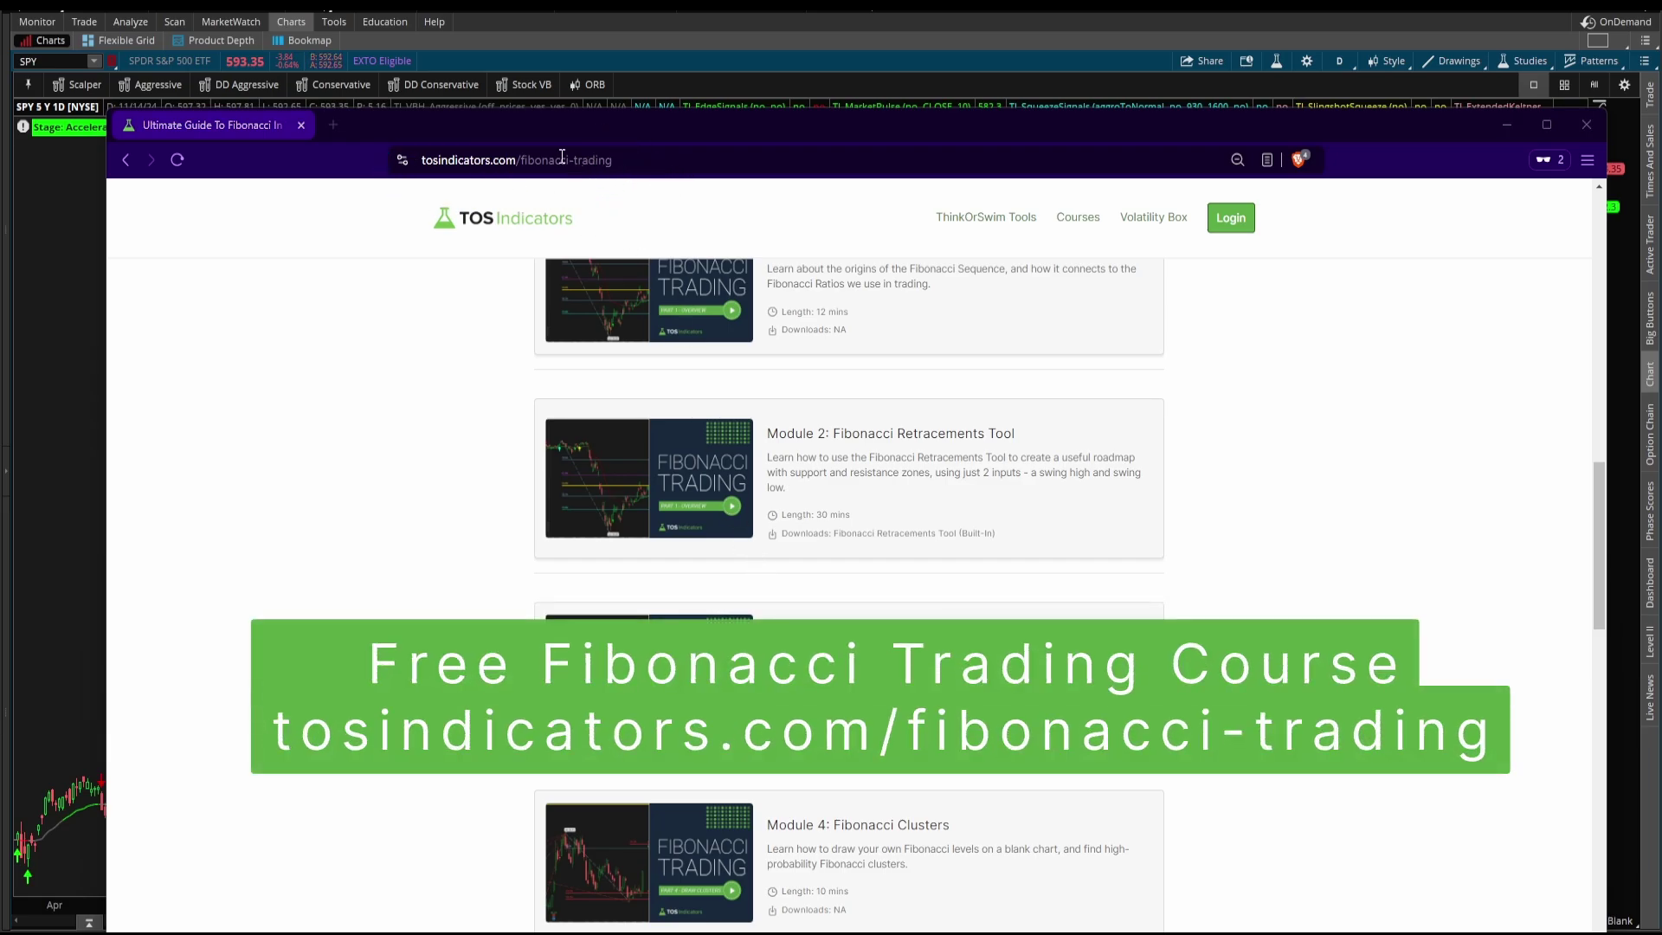
click(619, 161)
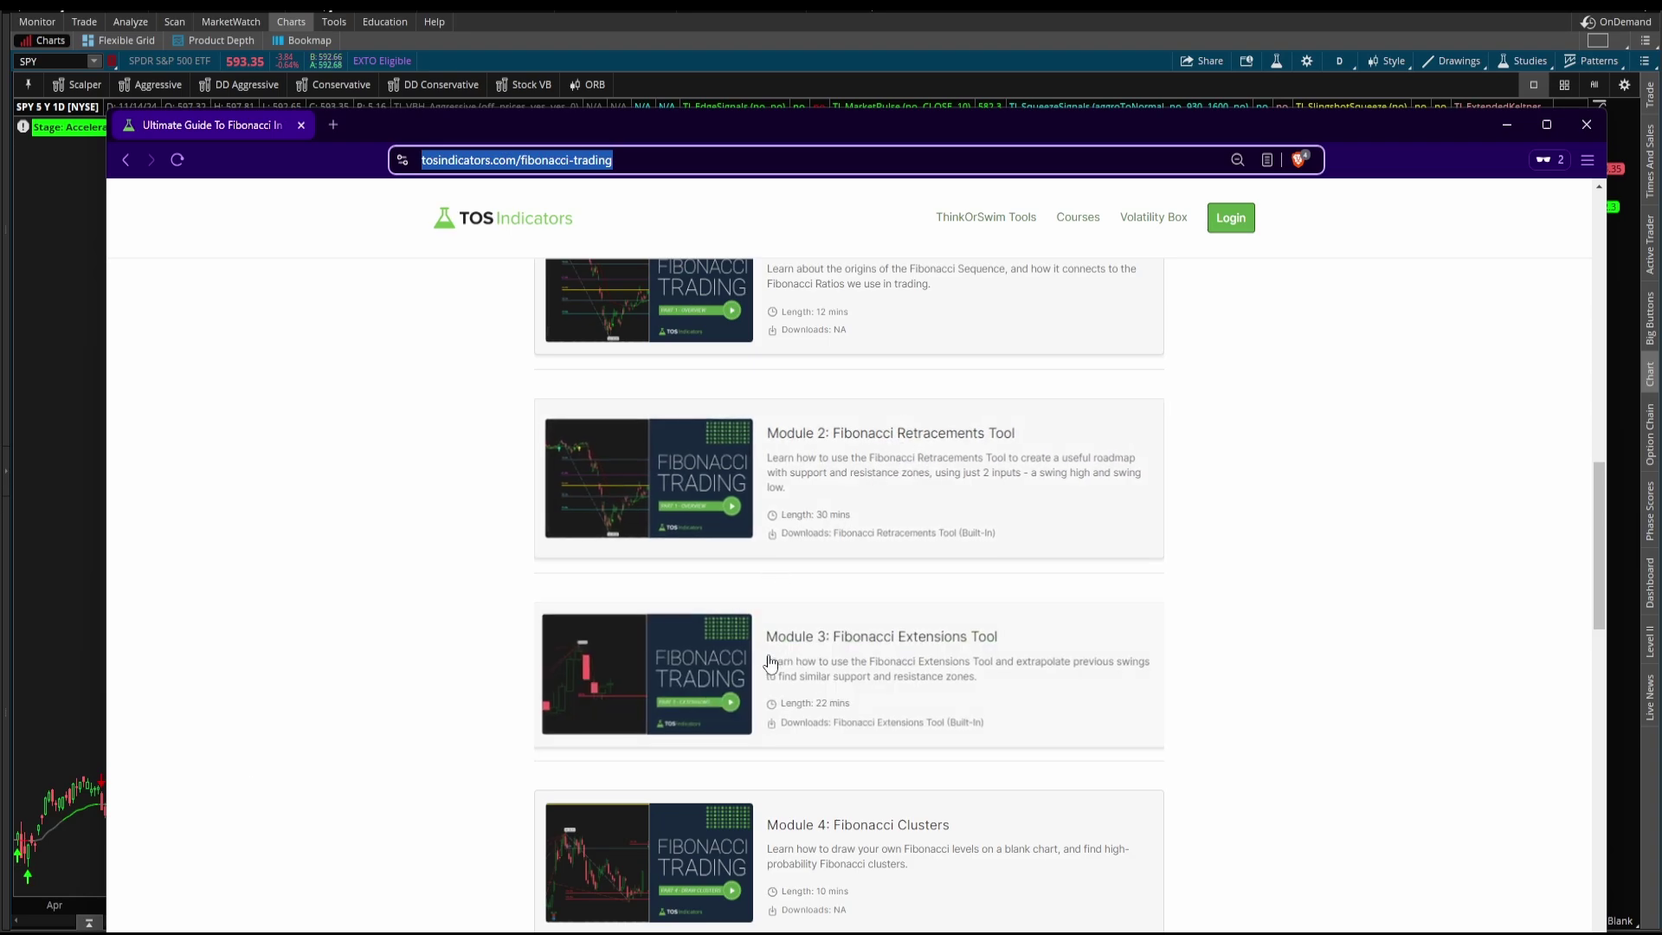
mouse_move(1301, 613)
mouse_down()
mouse_move(1211, 646)
mouse_move(1235, 653)
mouse_up()
drag(833, 655, 986, 652)
key(Escape)
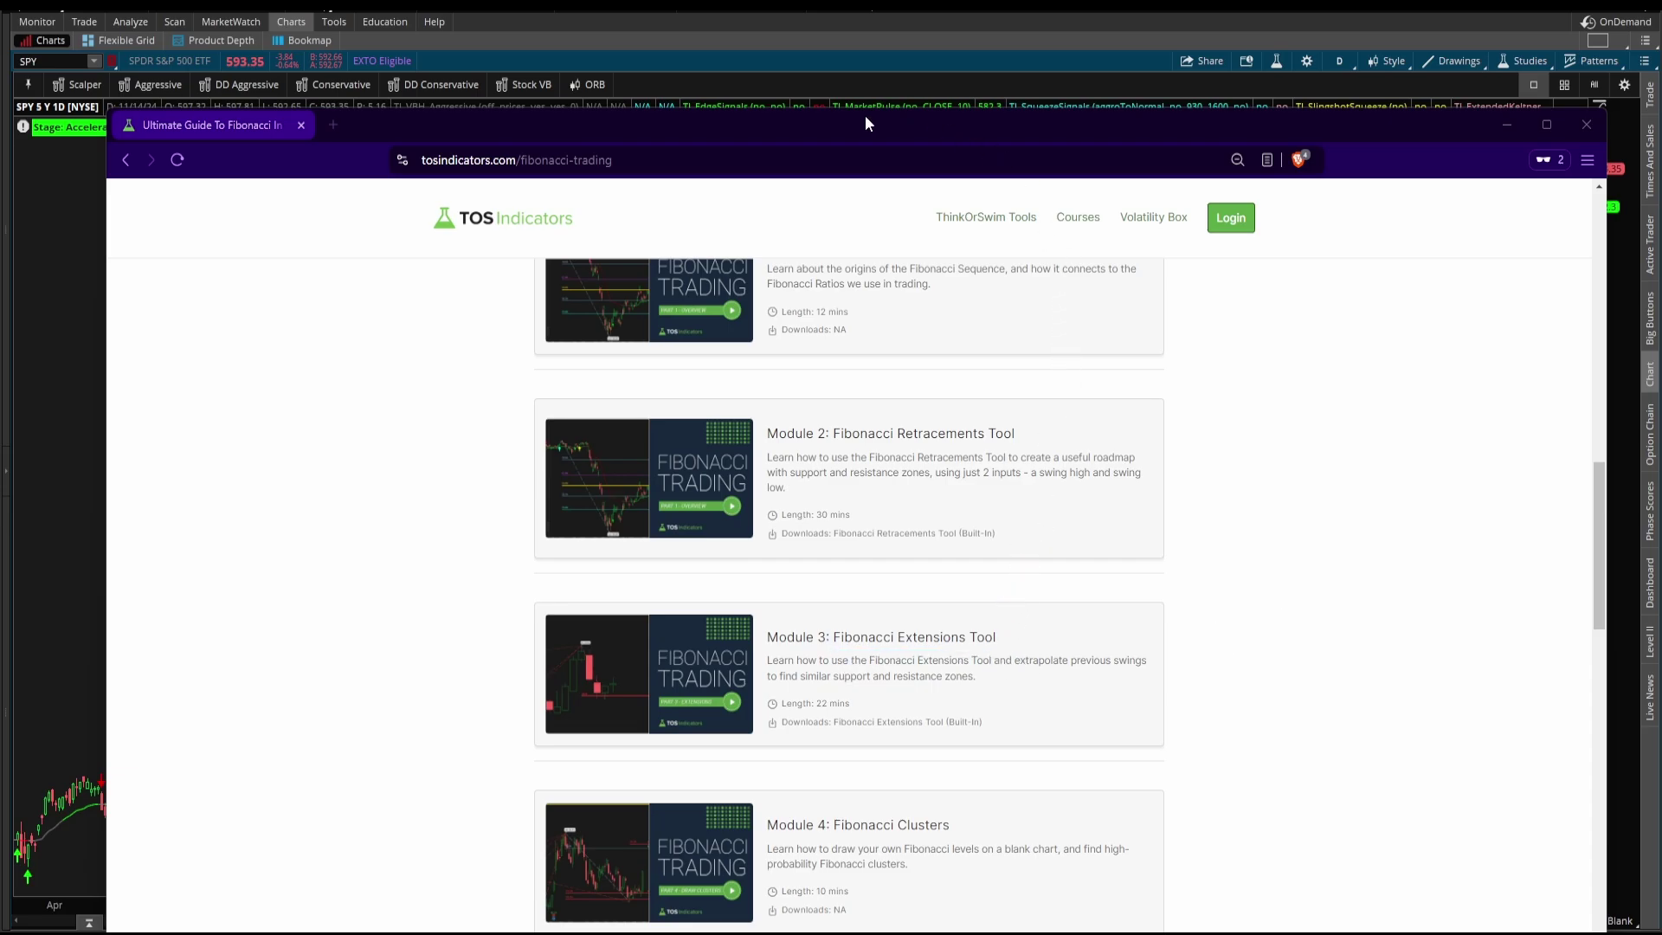
drag(849, 122, 1660, 149)
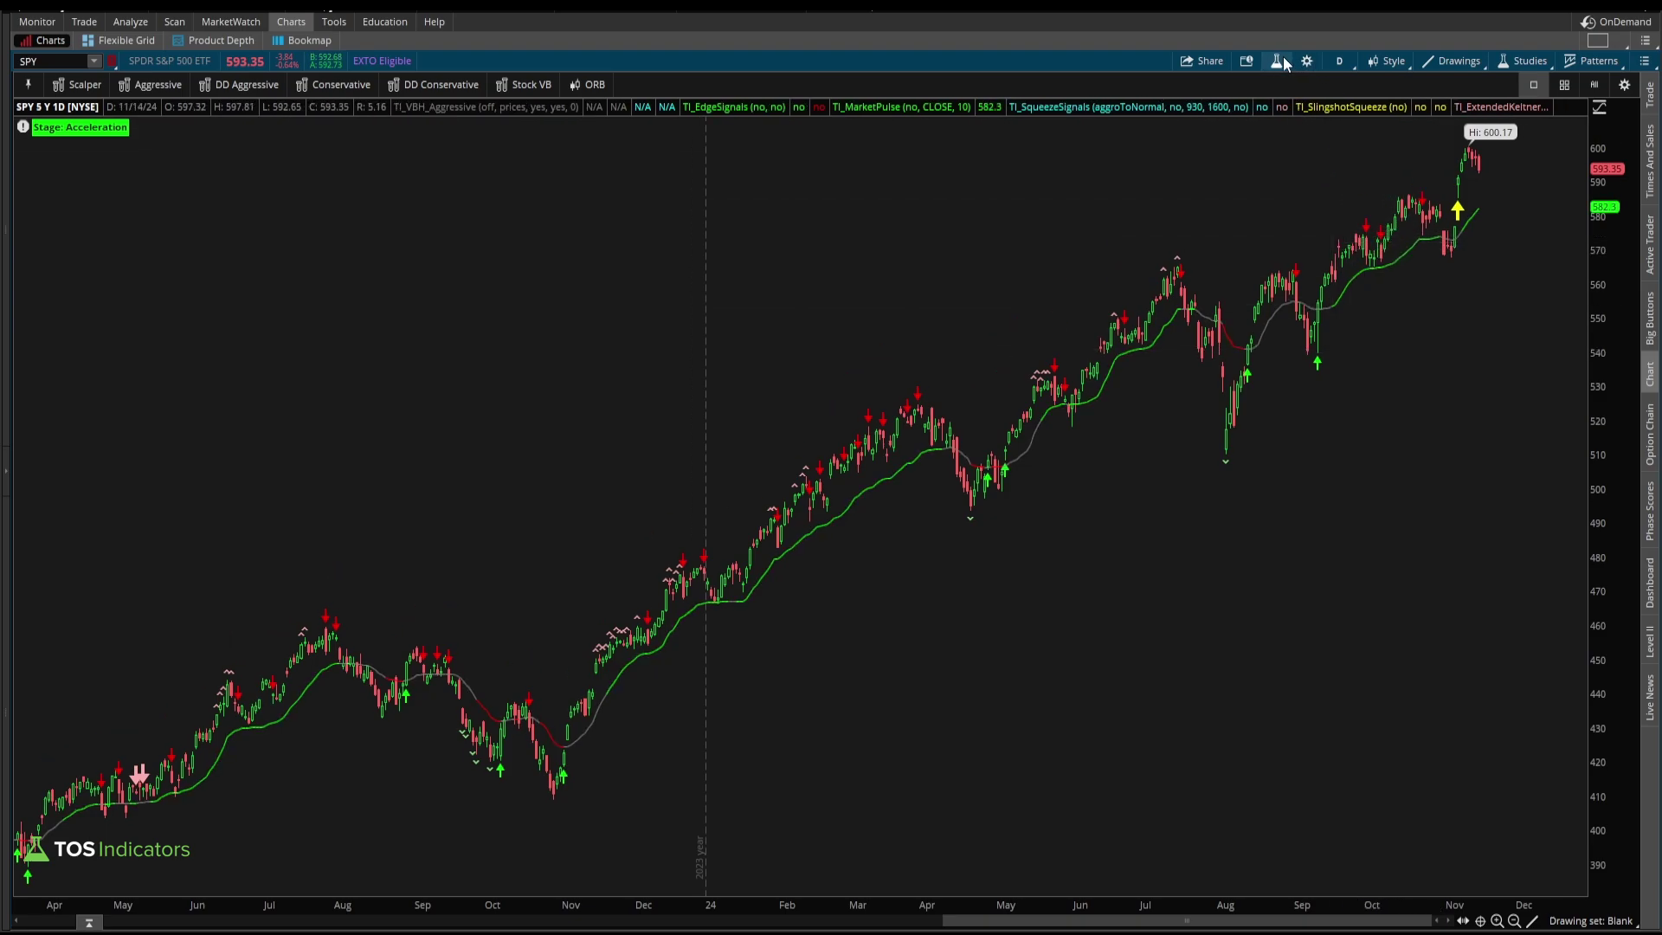
Mark SPY's early-November rally with an arrow up to the recent high and clear the markings
drag(1440, 244, 1465, 152)
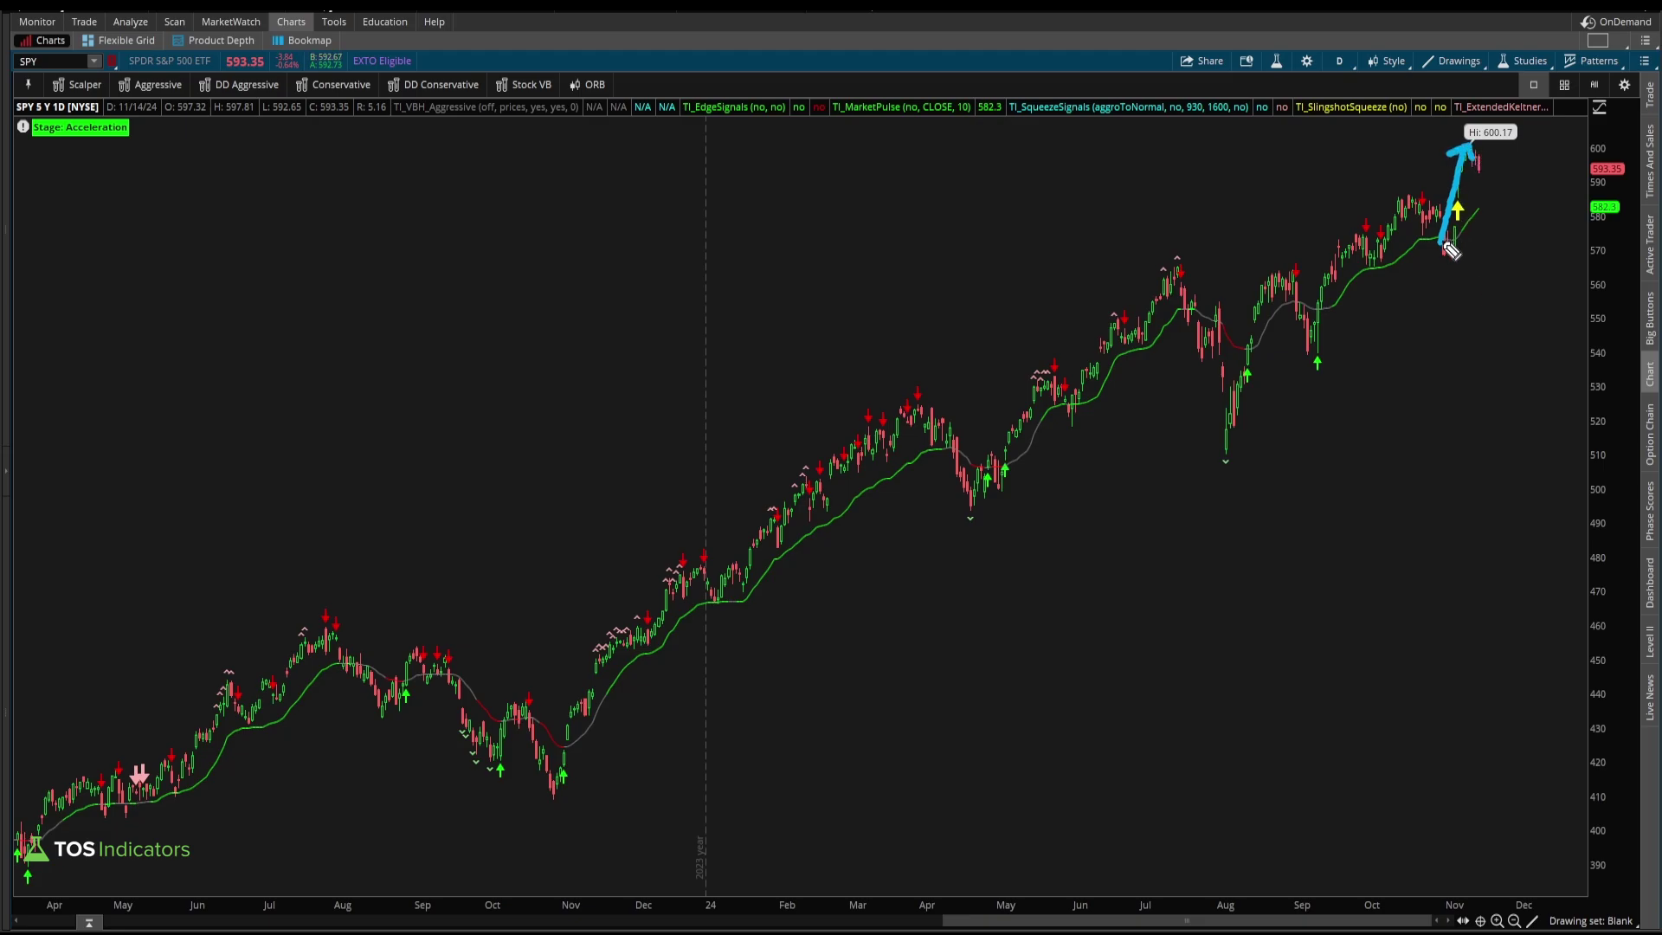
drag(1325, 292, 1492, 219)
key(Escape)
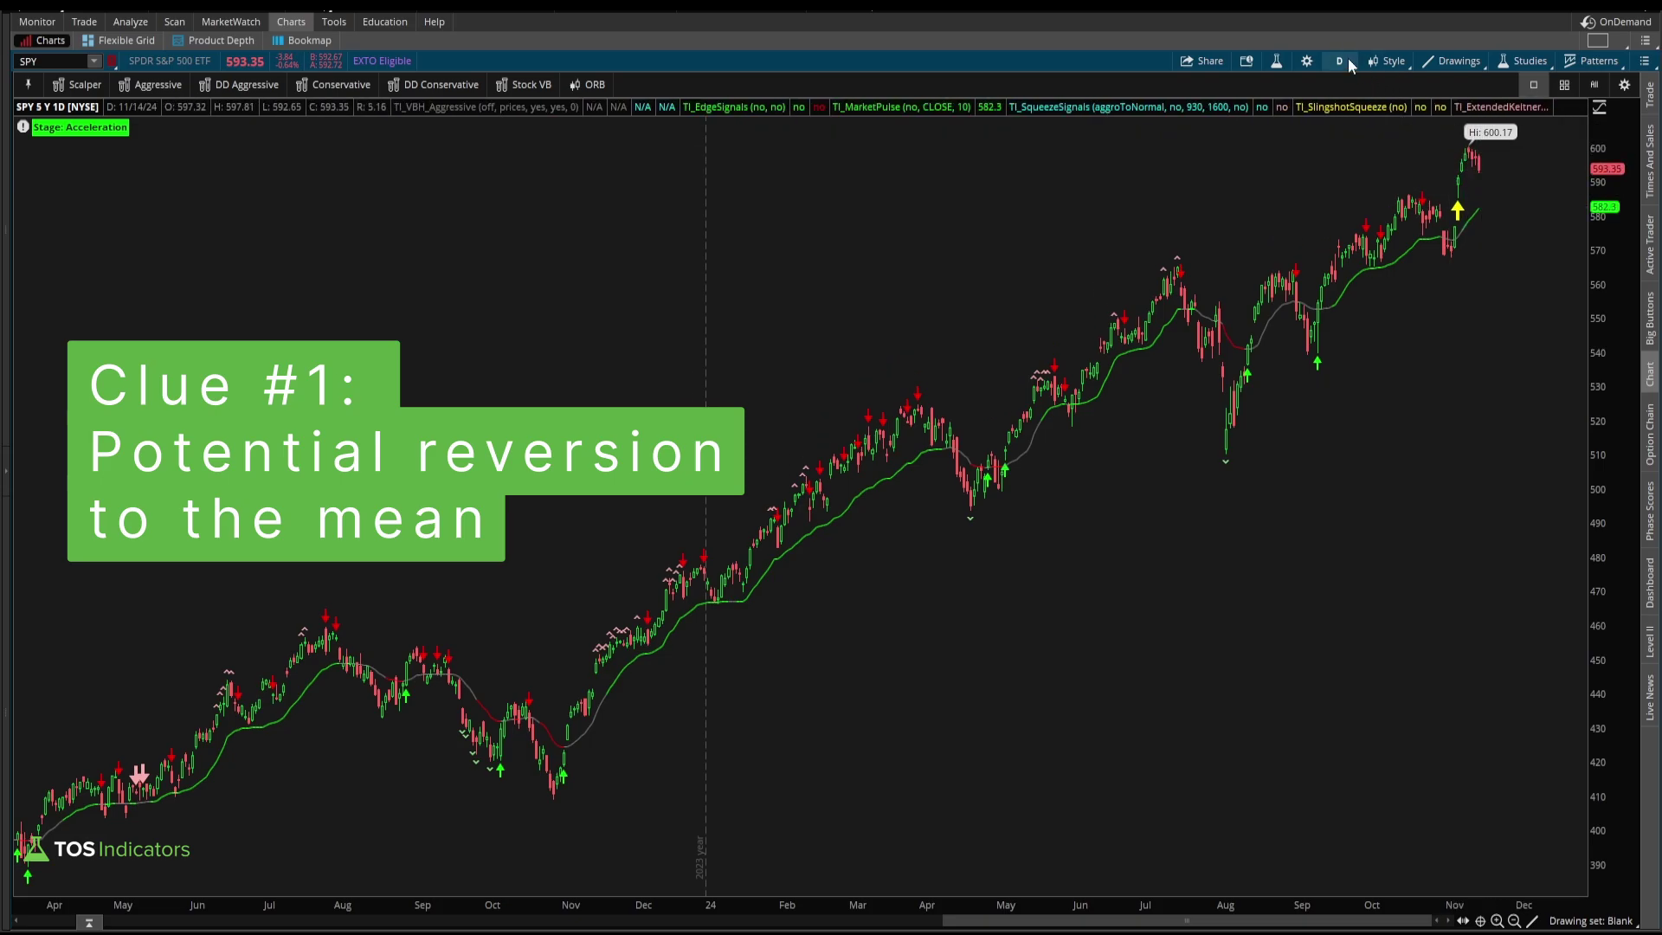
Find the slingshot strategies, add TI_SlingshotSqueezeBacktester to the SPY chart and apply it
click(1276, 61)
click(561, 279)
click(565, 296)
text(slingshot)
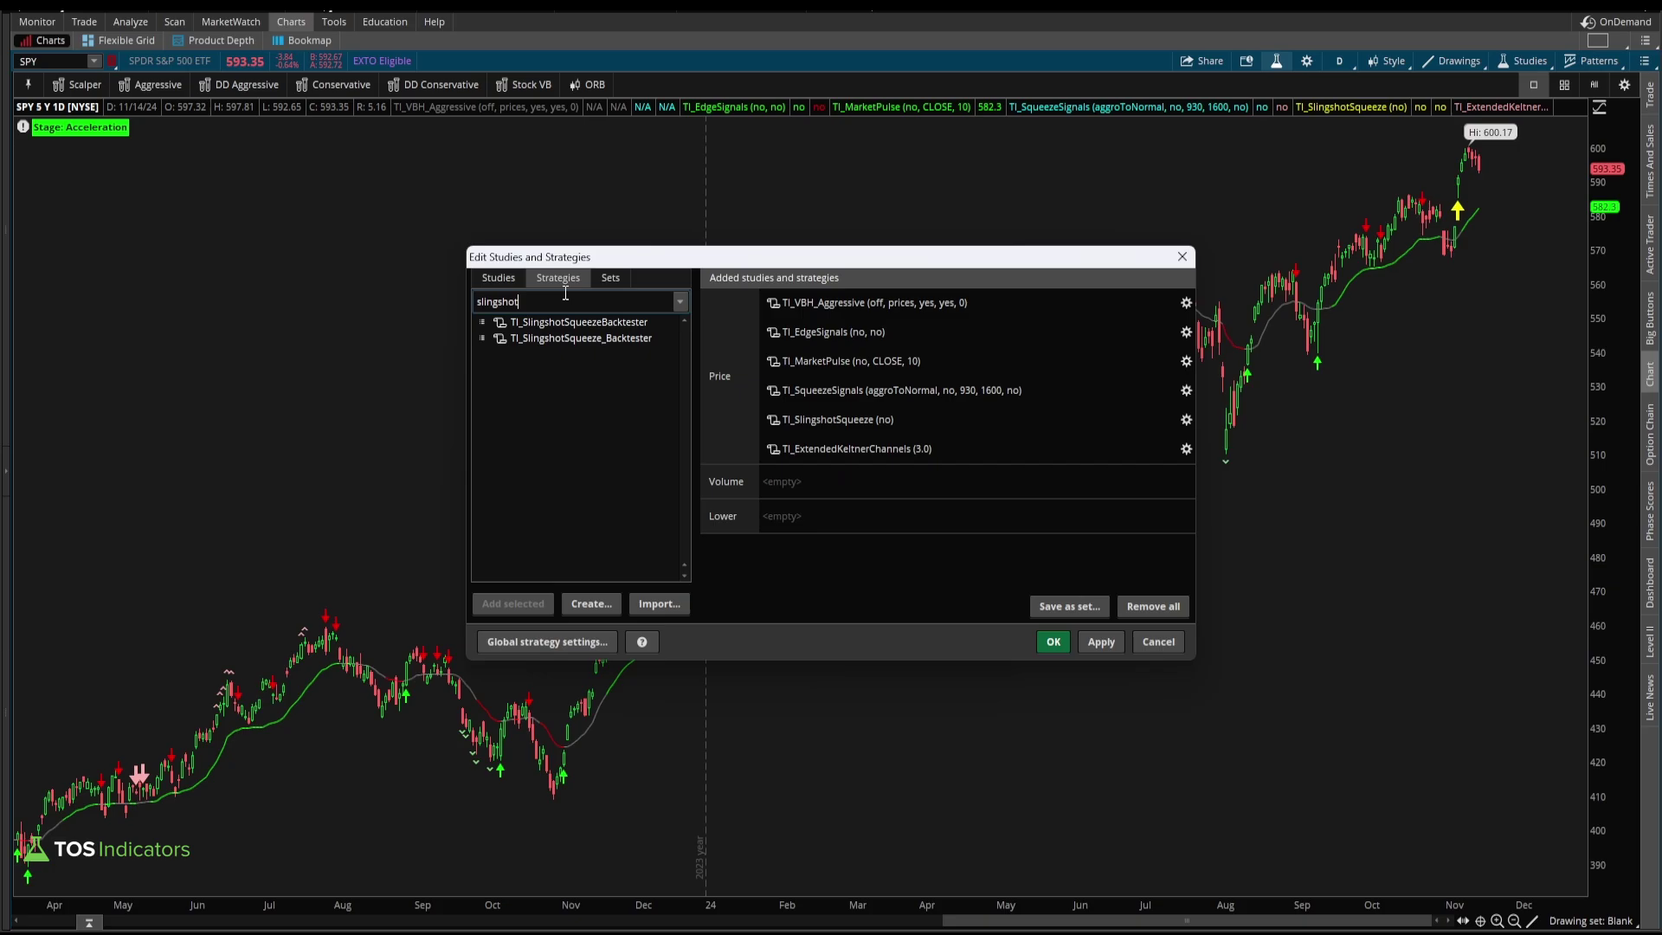
click(1454, 210)
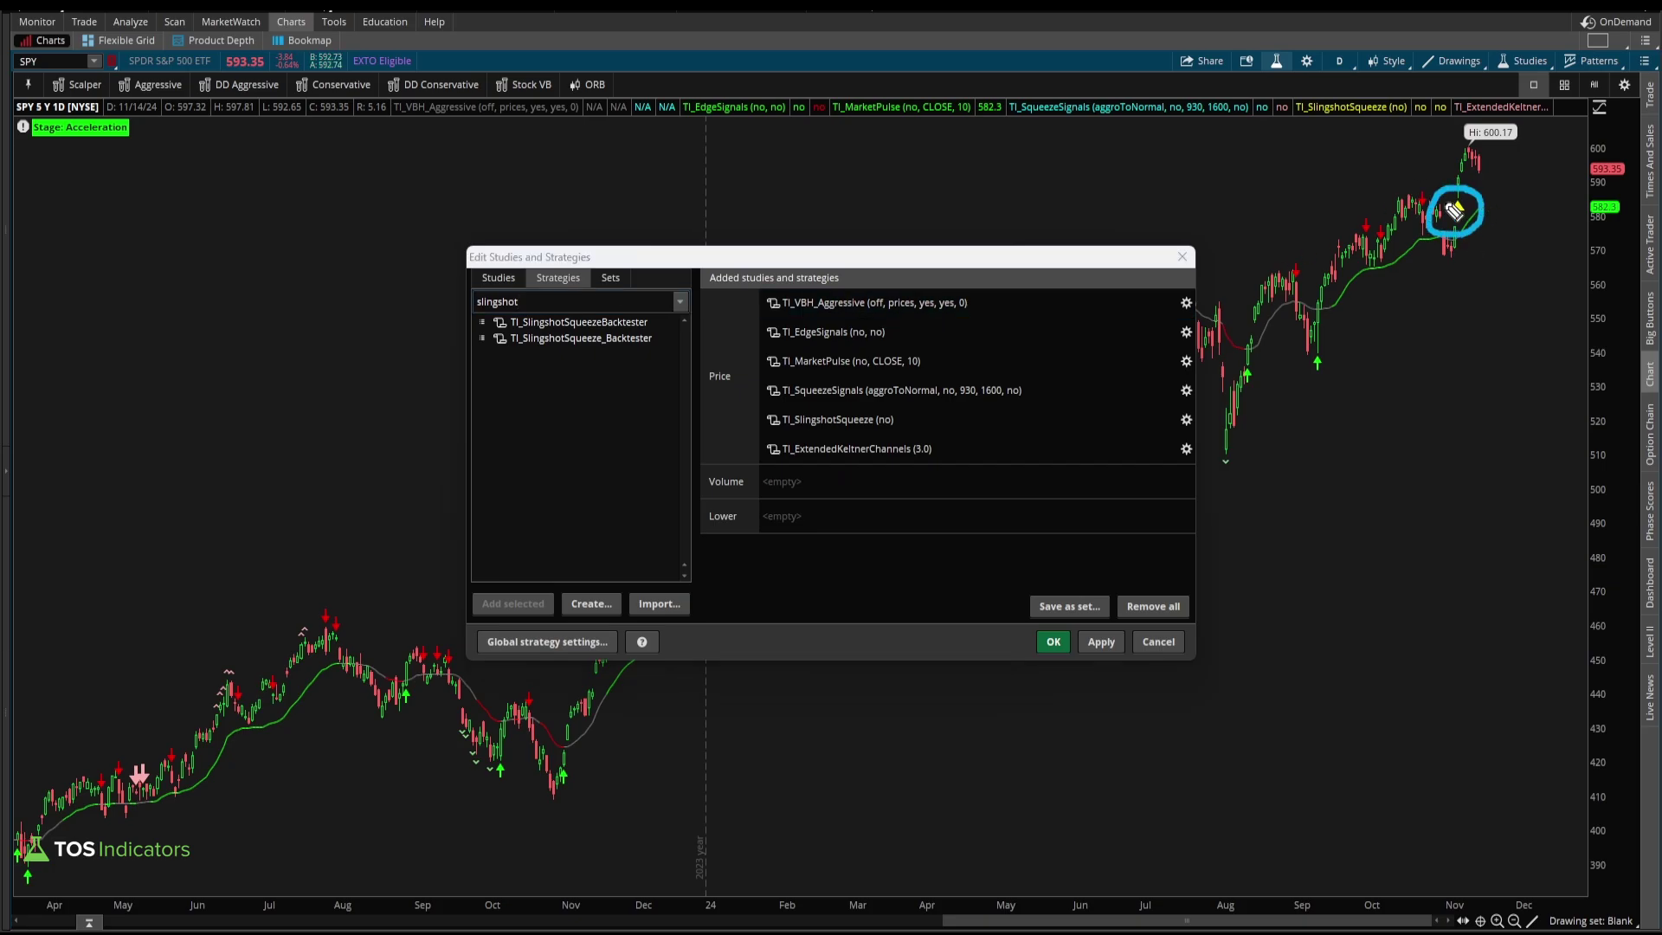
double_click(588, 325)
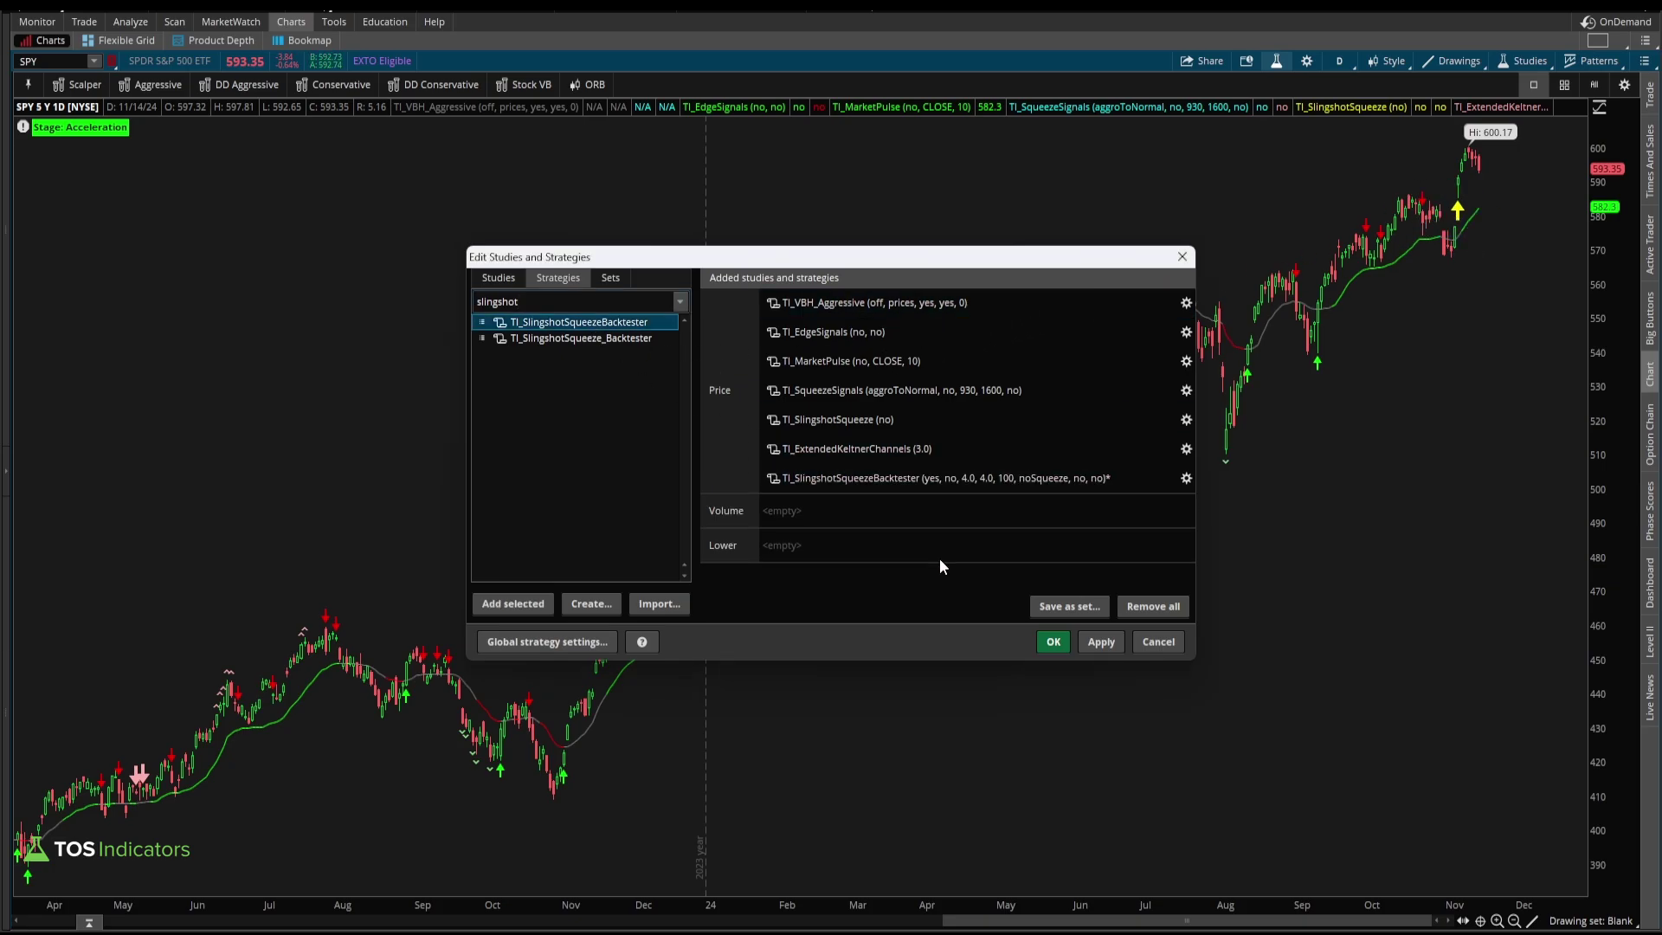
click(1100, 641)
click(1054, 642)
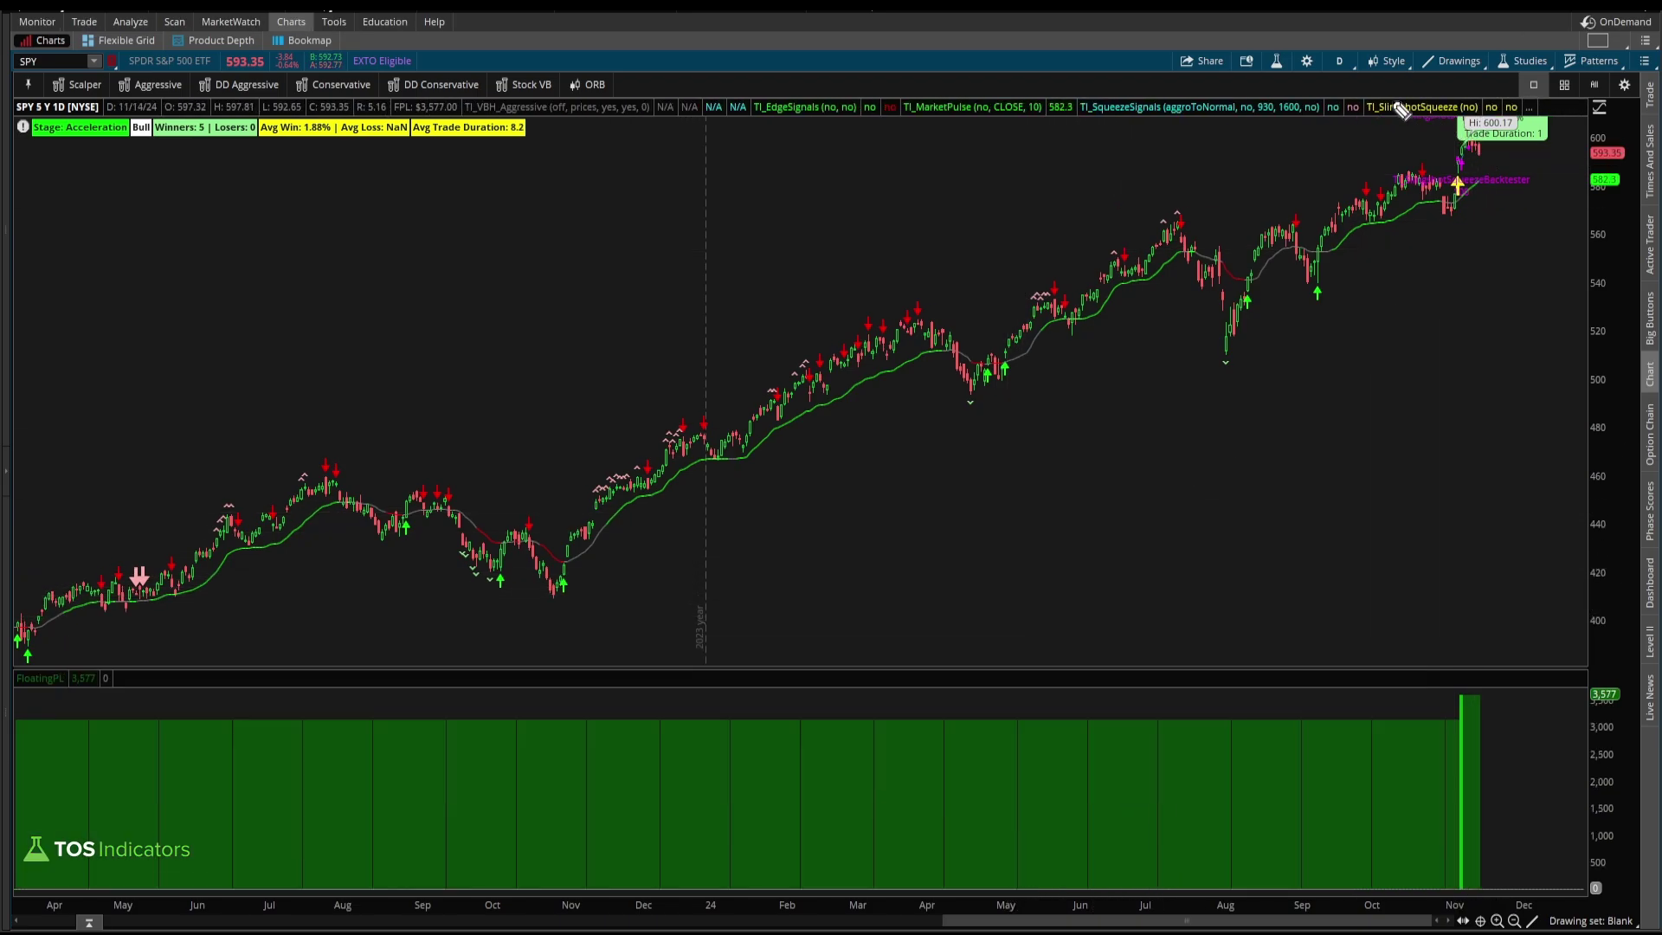
Mark the backtester's average trade duration label and the chart's daily time frame, and clear the markings
drag(401, 141, 533, 129)
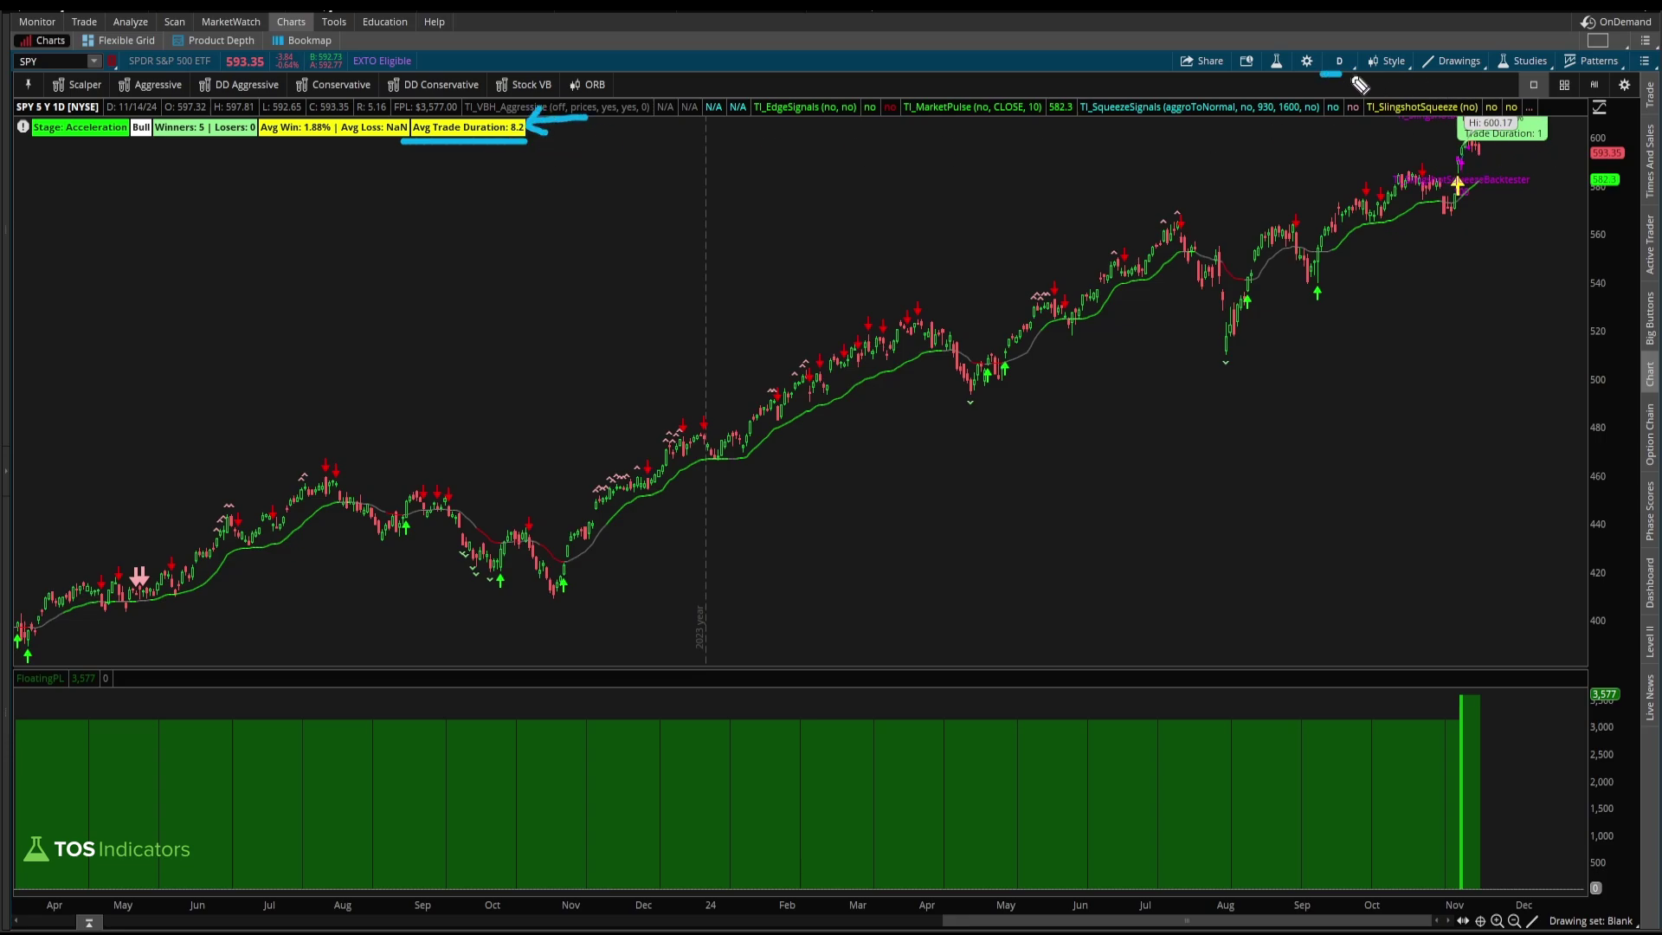
drag(1346, 45, 1316, 75)
mouse_move(1435, 58)
mouse_down()
mouse_move(1376, 61)
mouse_move(1402, 68)
mouse_up()
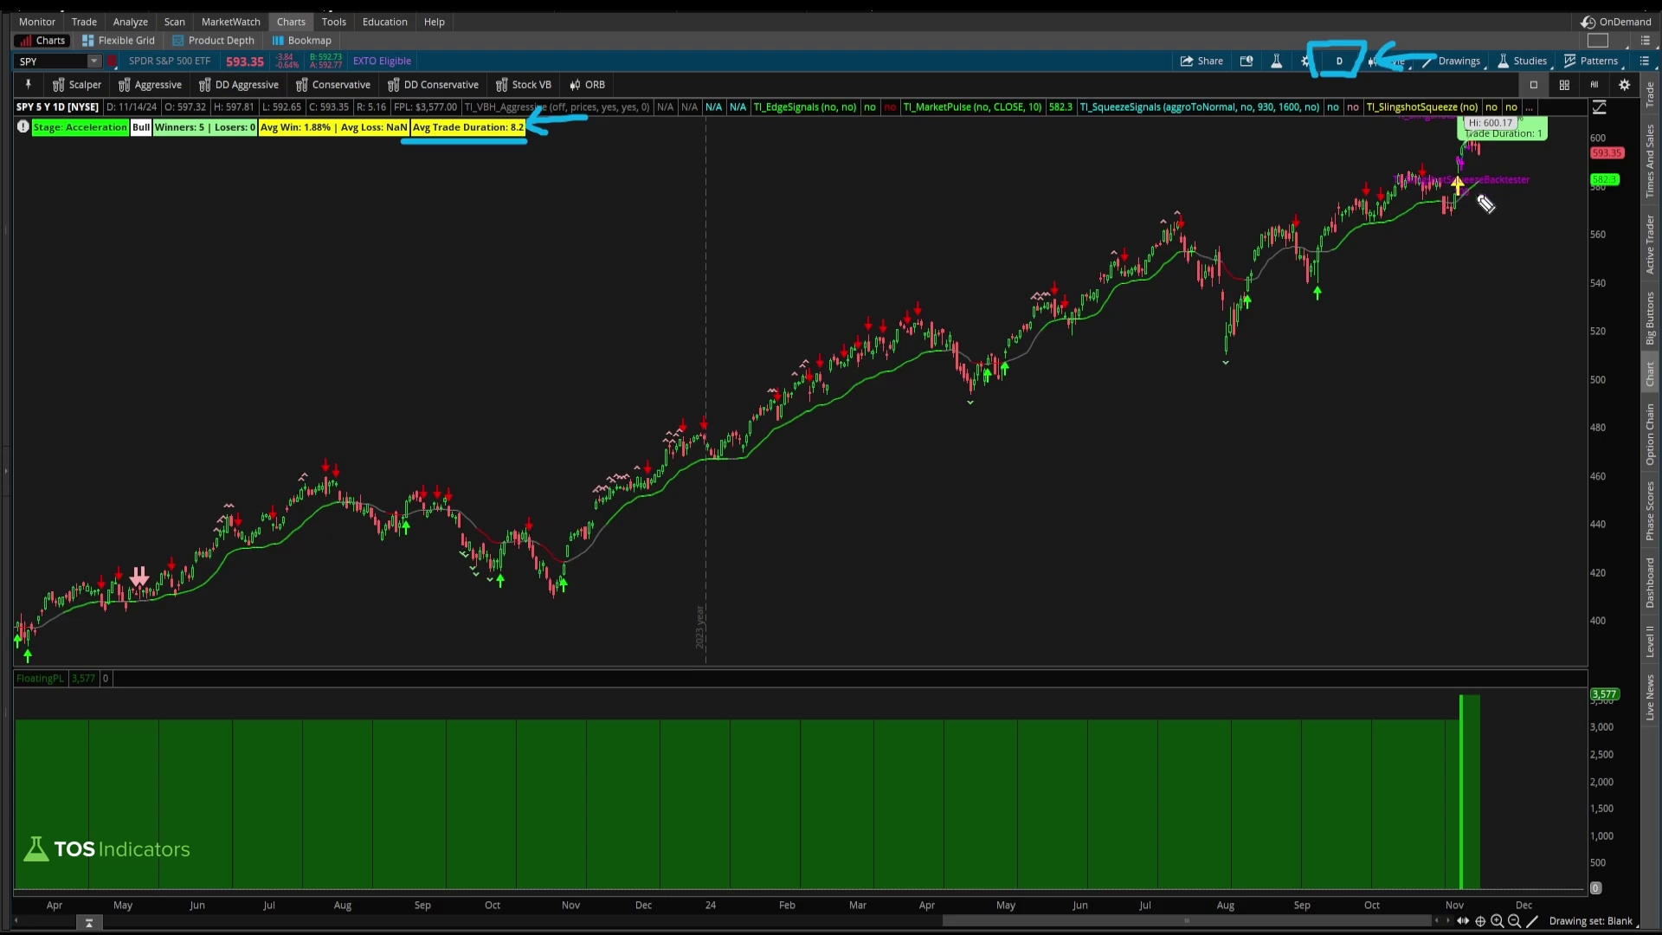
key(Escape)
Mark the November slingshot squeeze trade, the average trade duration label and the price drop from the recent high
drag(1257, 190, 1566, 270)
drag(636, 278, 1303, 281)
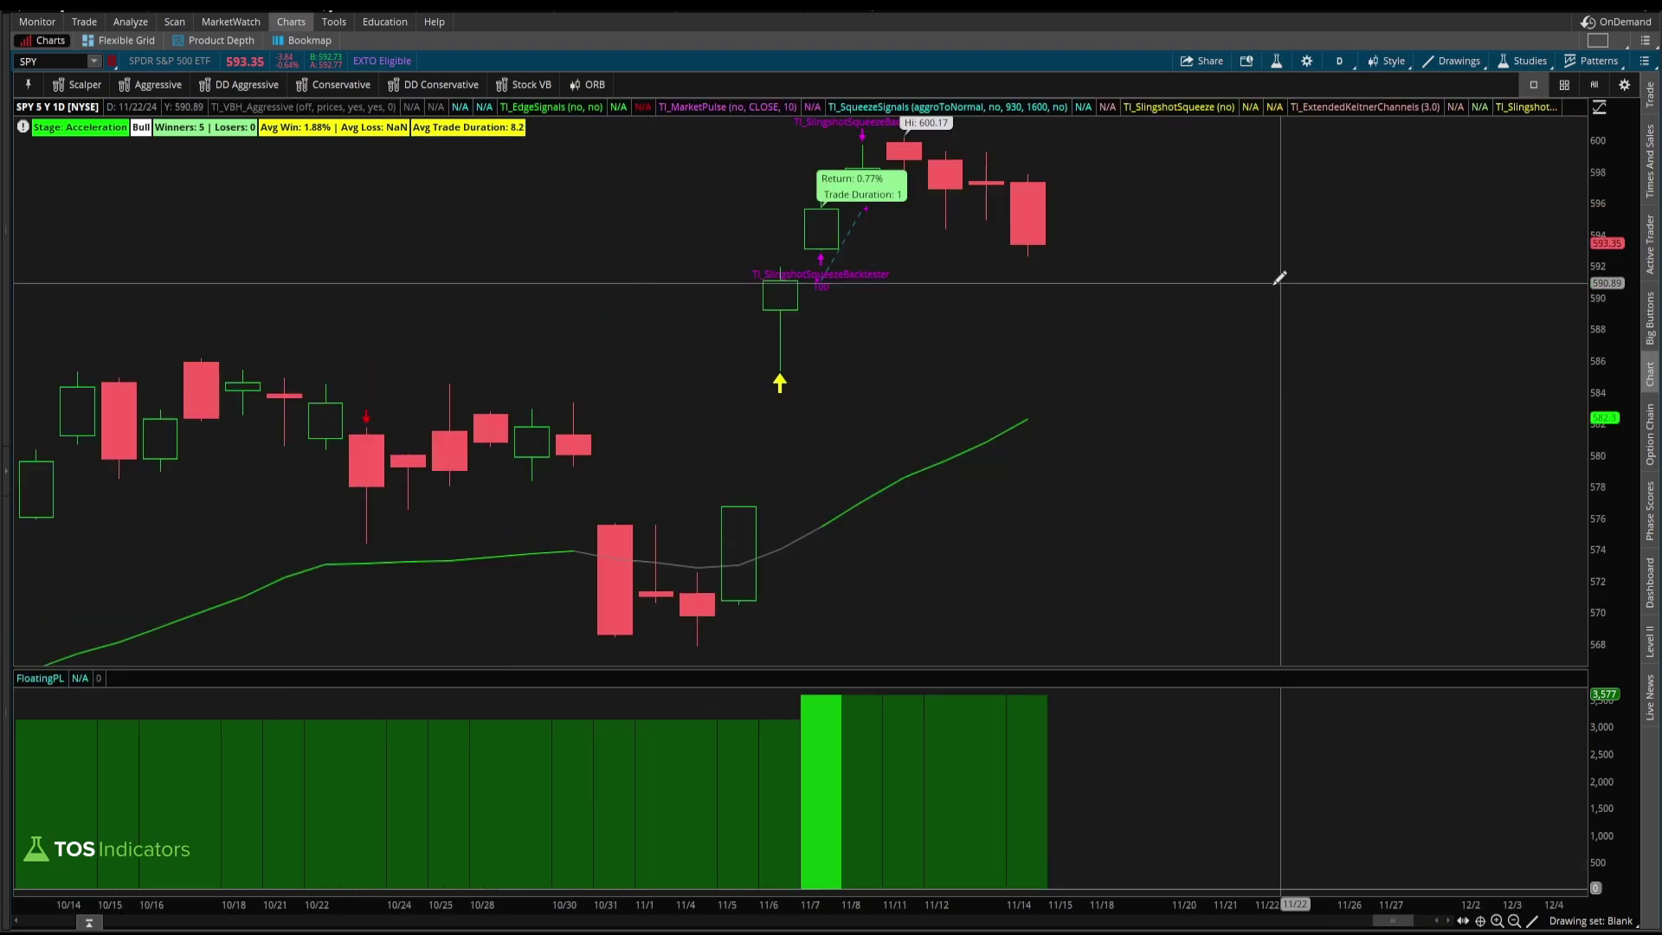
drag(789, 297, 859, 218)
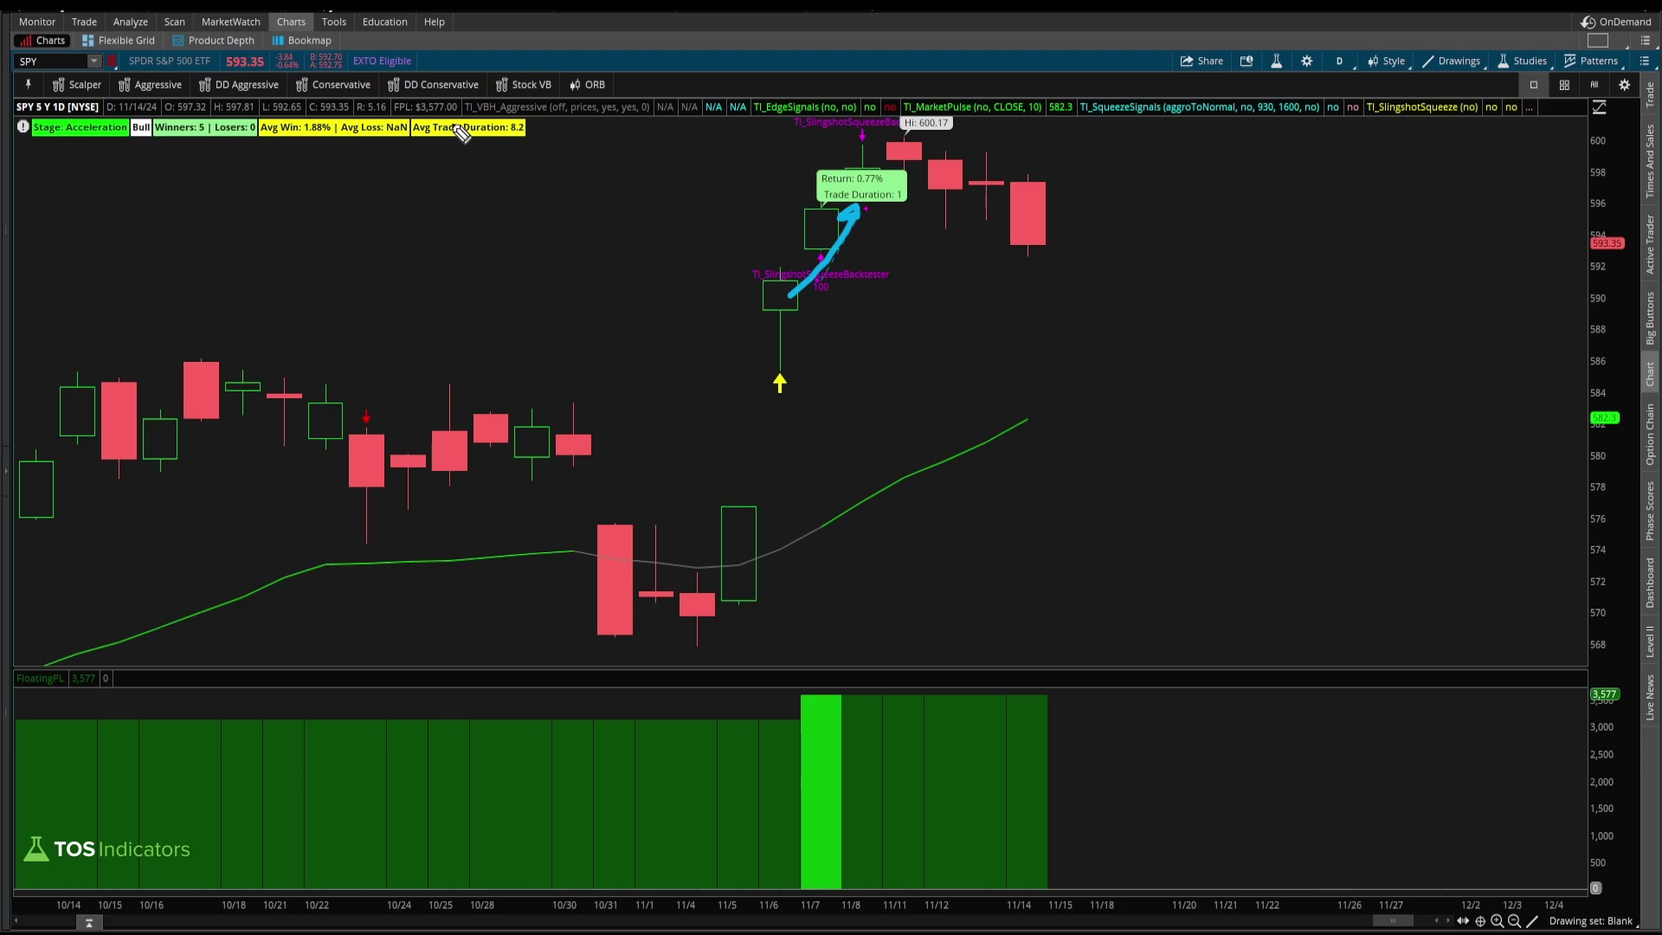
mouse_move(551, 125)
mouse_down()
mouse_move(419, 164)
mouse_move(554, 126)
mouse_move(590, 139)
mouse_up()
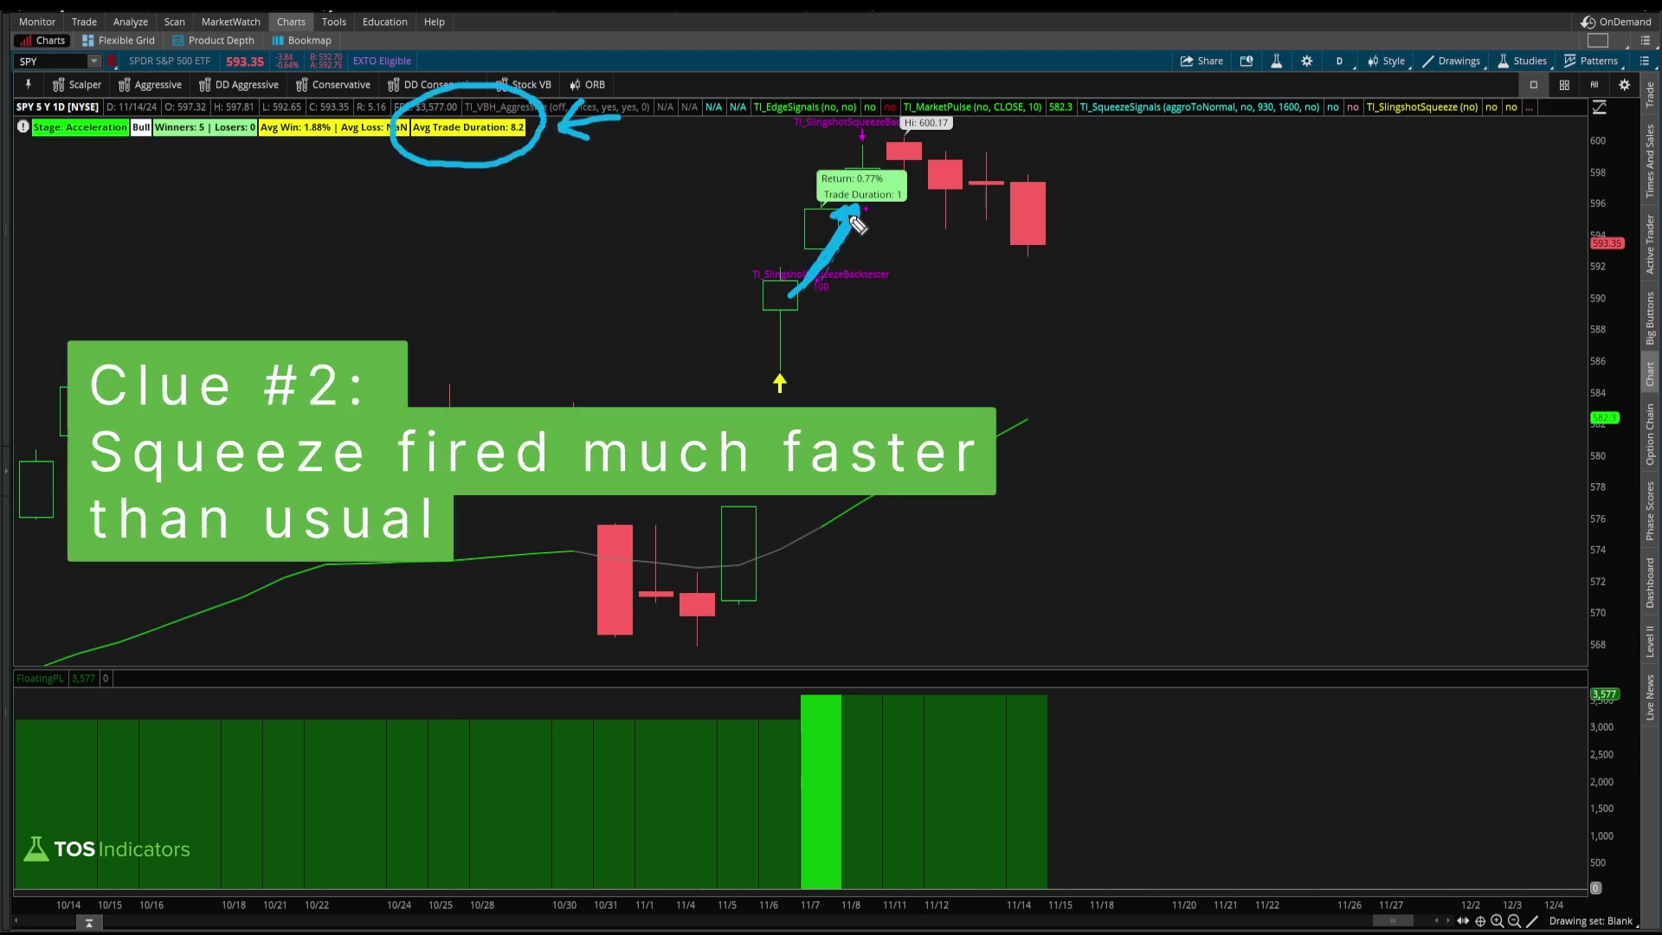
mouse_move(900, 161)
mouse_down()
mouse_move(969, 175)
mouse_move(1063, 334)
mouse_up()
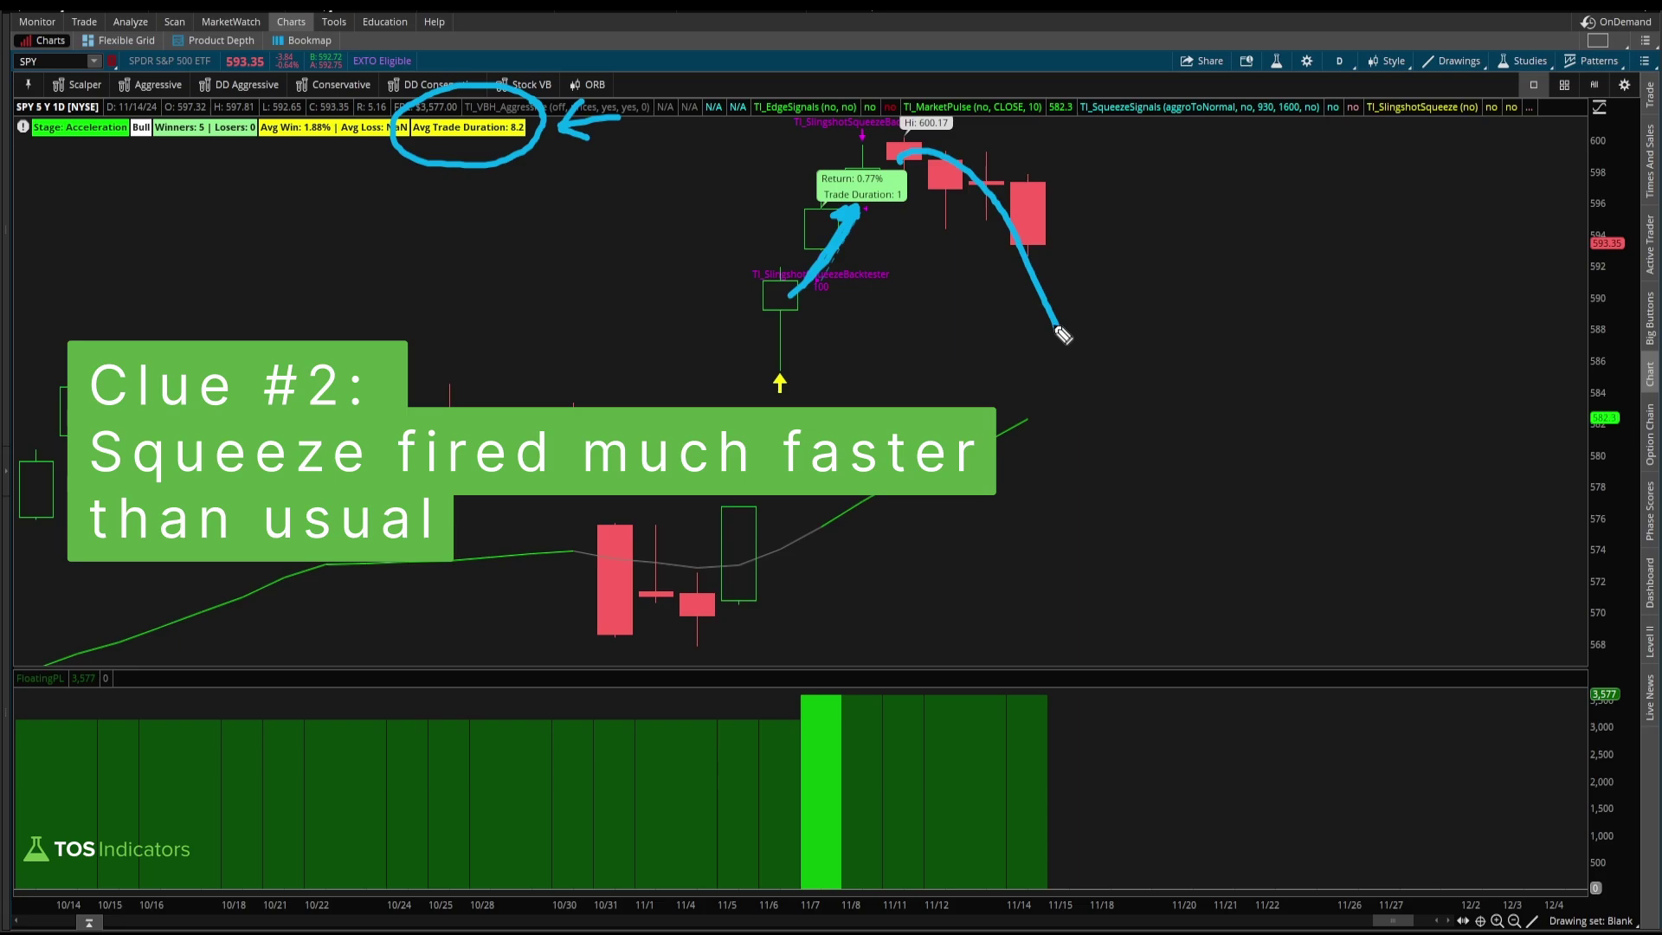
Find the triple squeeze studies and add TI_TripleSqueeze to the chart as a lower study
click(1275, 61)
click(608, 303)
text(triple)
double_click(576, 339)
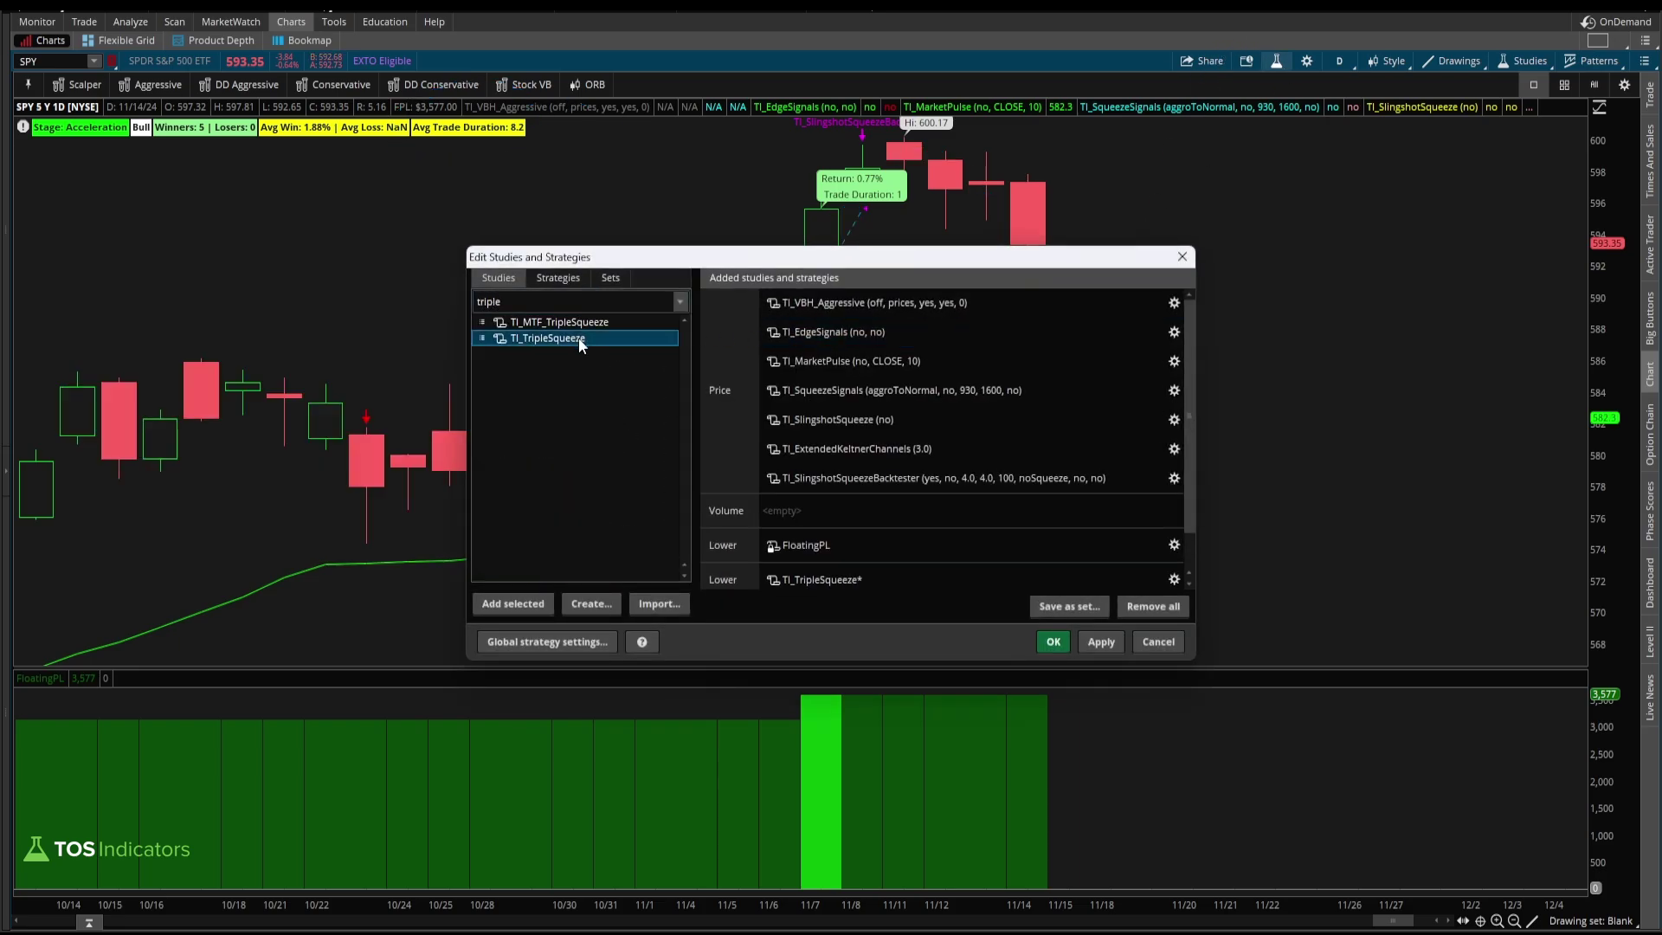
click(1054, 642)
Trace a possible rollover of the TI_TripleSqueeze momentum and mark the matching price pullback on the chart
scroll(1058, 656, down, 3)
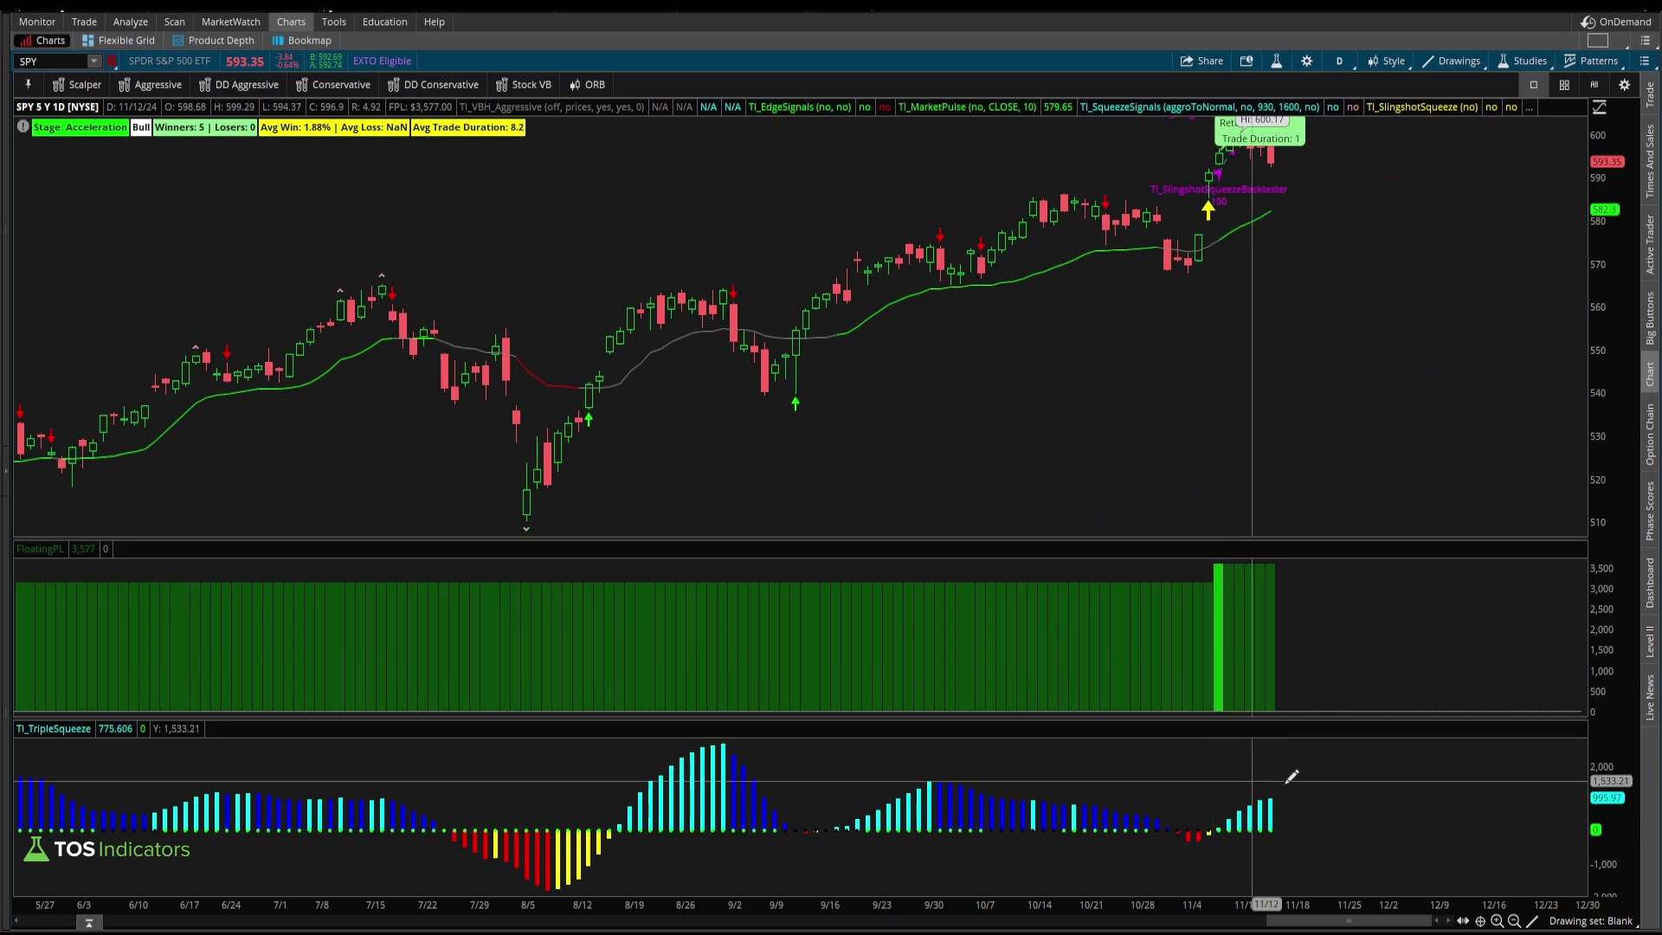
drag(1198, 829, 1288, 798)
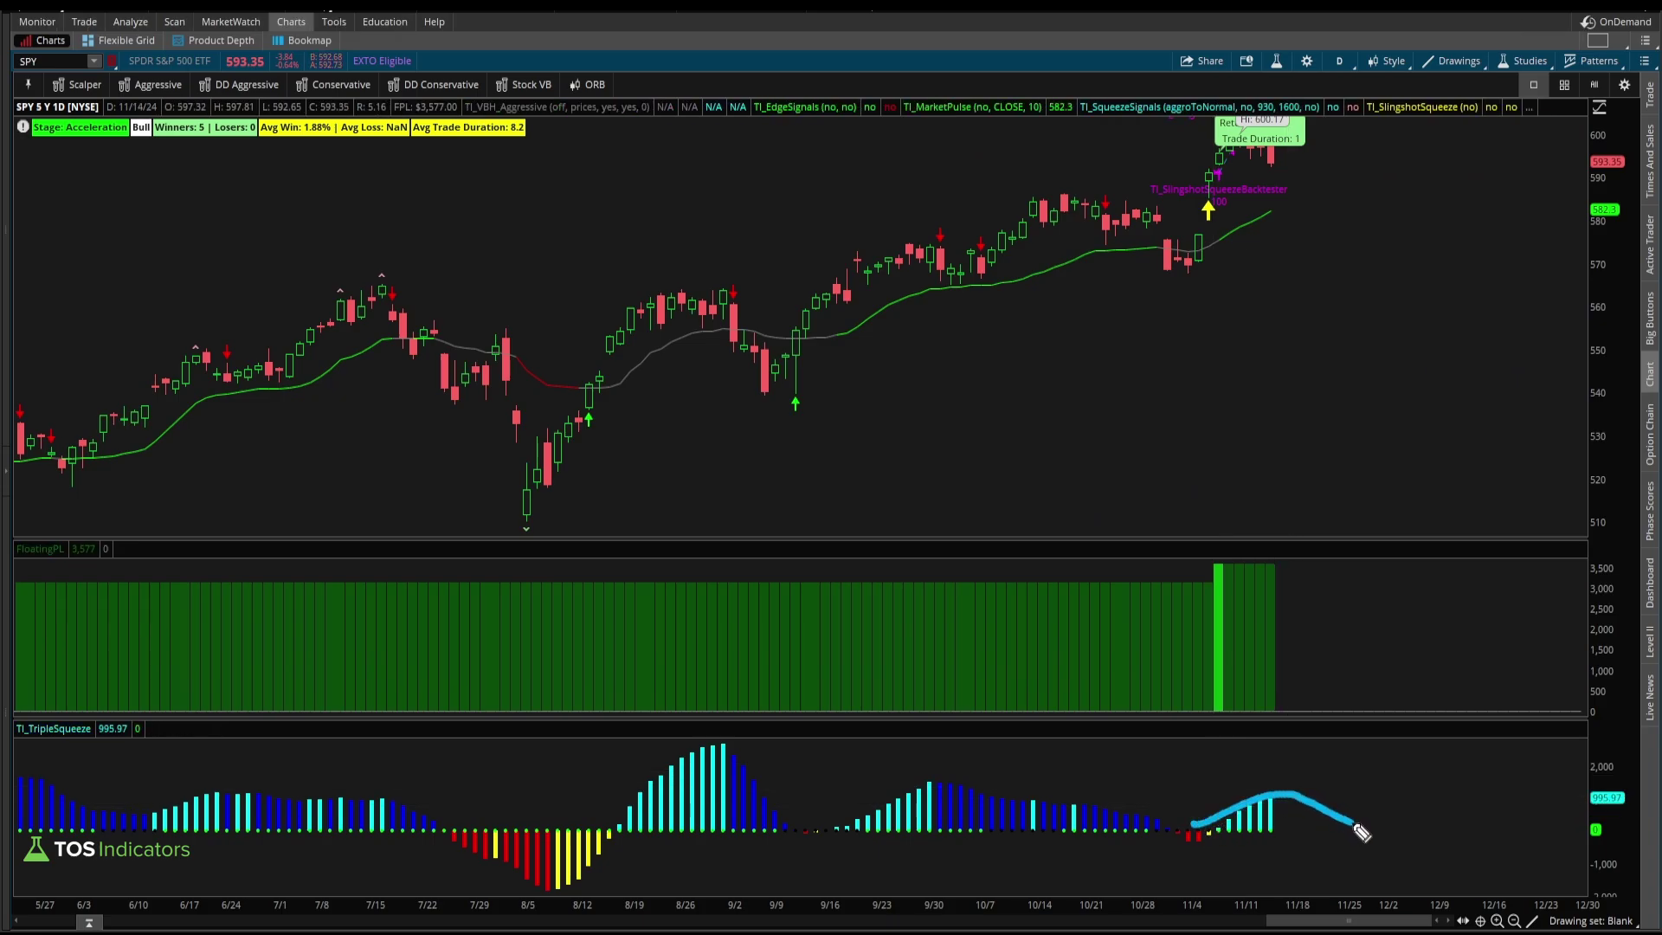
drag(1270, 149, 1298, 218)
mouse_move(1601, 232)
mouse_down()
mouse_move(1625, 208)
mouse_move(1557, 227)
mouse_up()
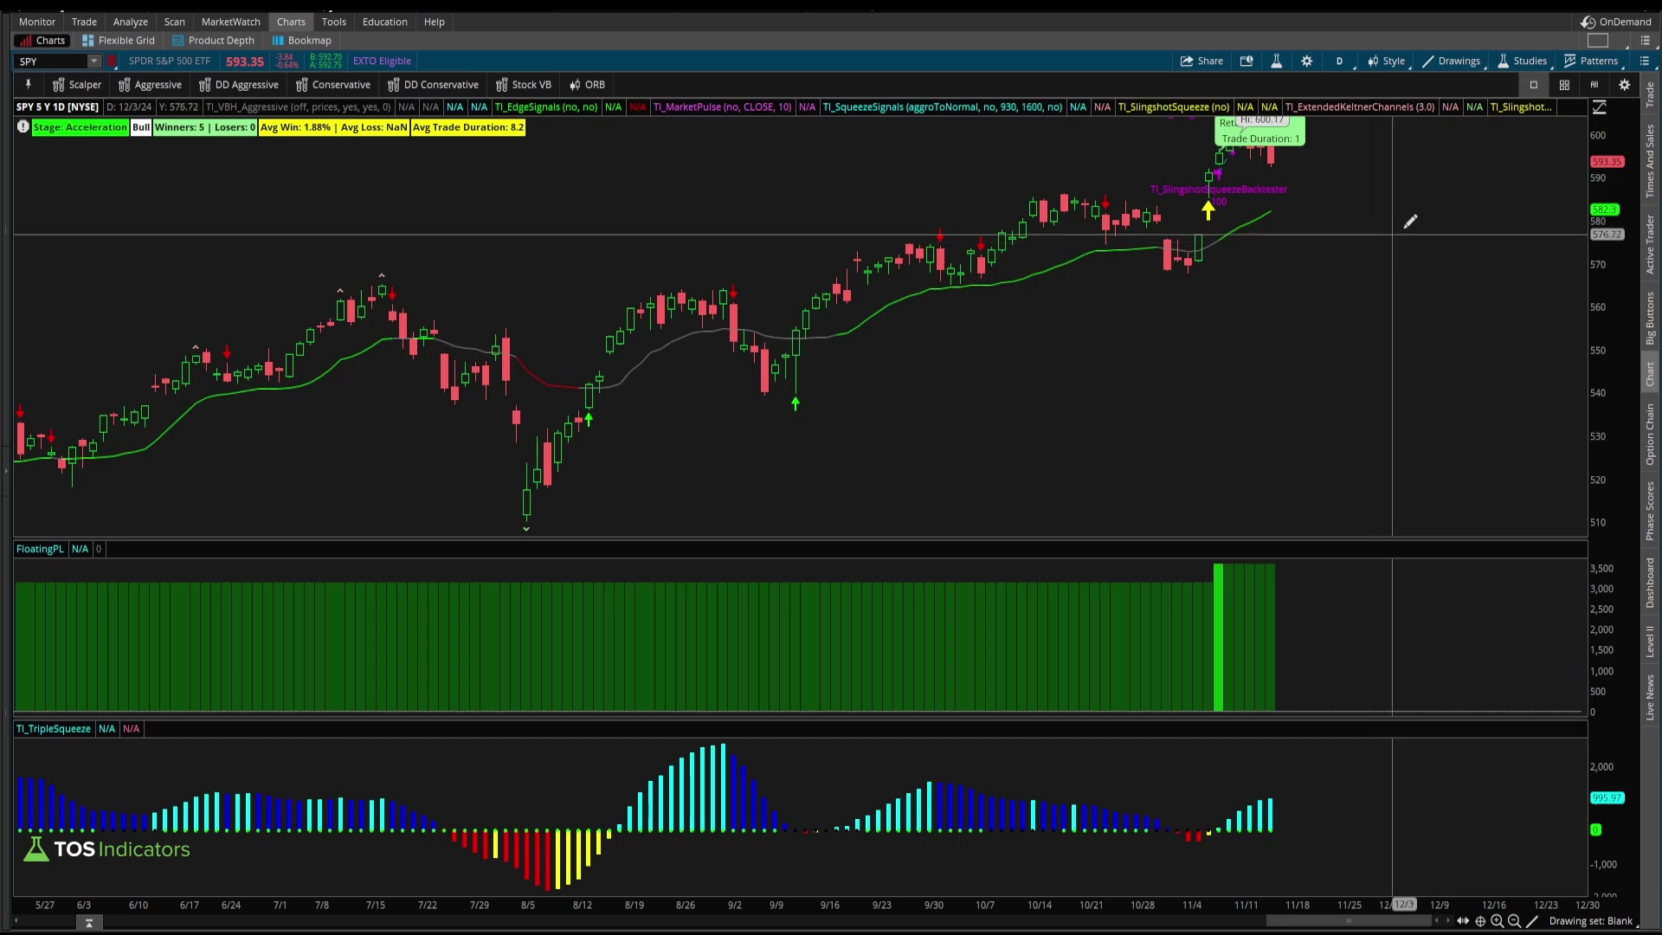
Remove all studies and strategies from the SPY chart and apply the change
click(1273, 63)
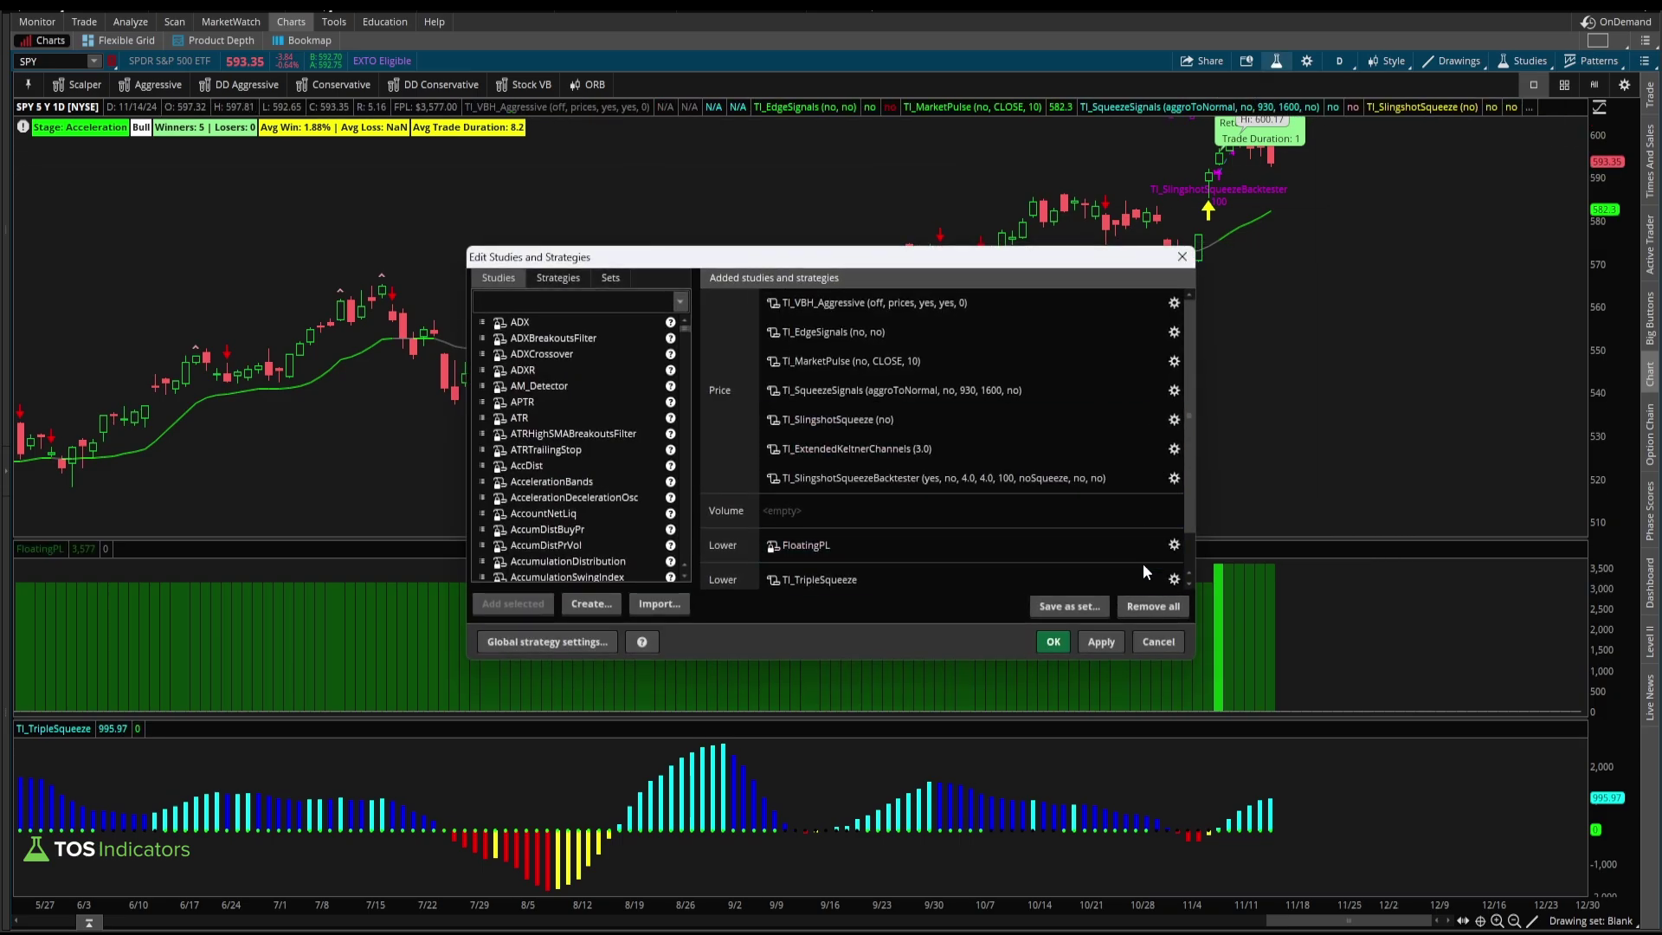
click(1148, 605)
click(1101, 641)
click(1054, 642)
Set the SPY chart's time frame to 20 years with weekly candles
scroll(1062, 616, down, 5)
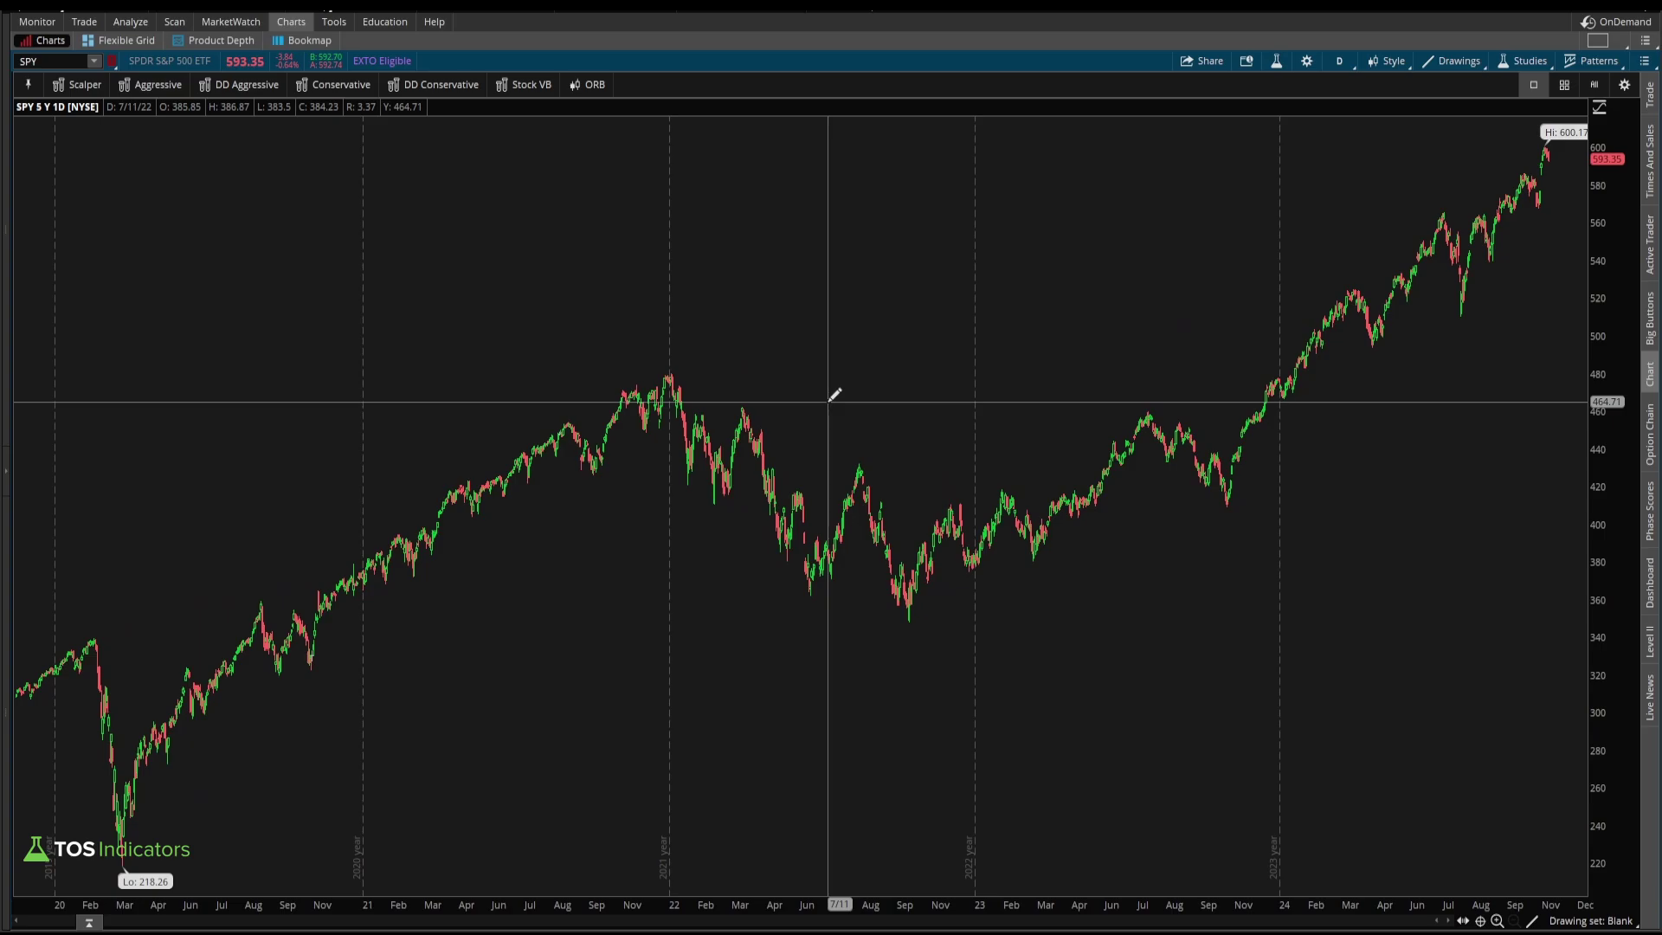
click(1336, 62)
click(1303, 305)
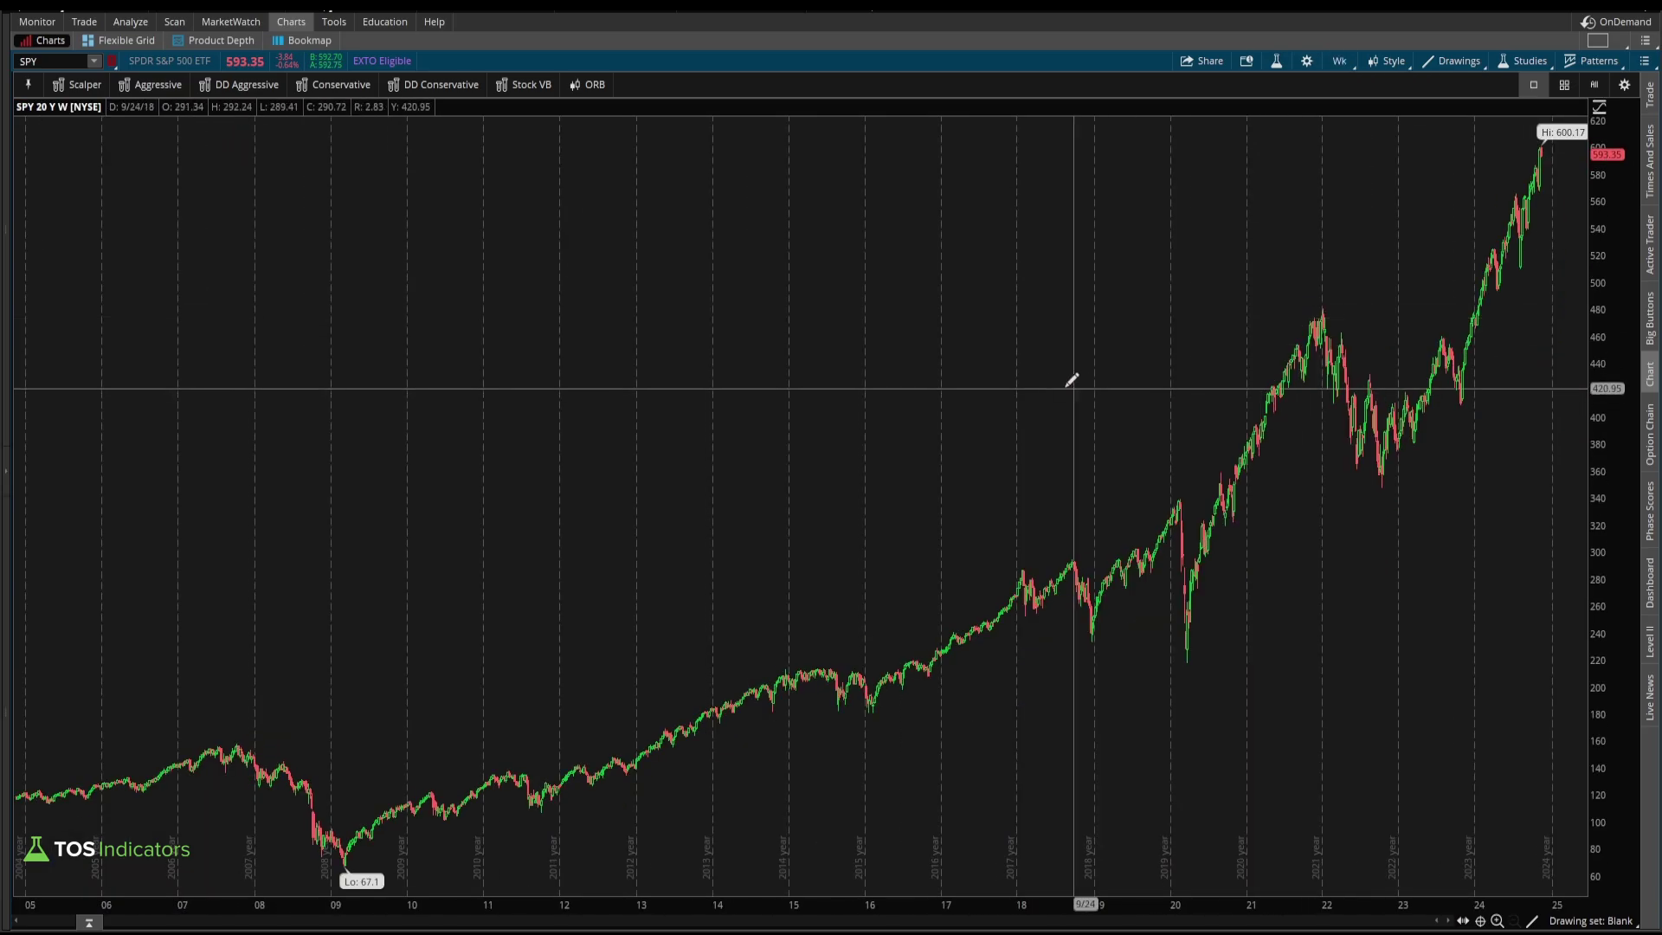
scroll(1071, 375, up, 5)
Activate the Fibonacci Extensions drawing tool for the weekly SPY chart
click(1454, 61)
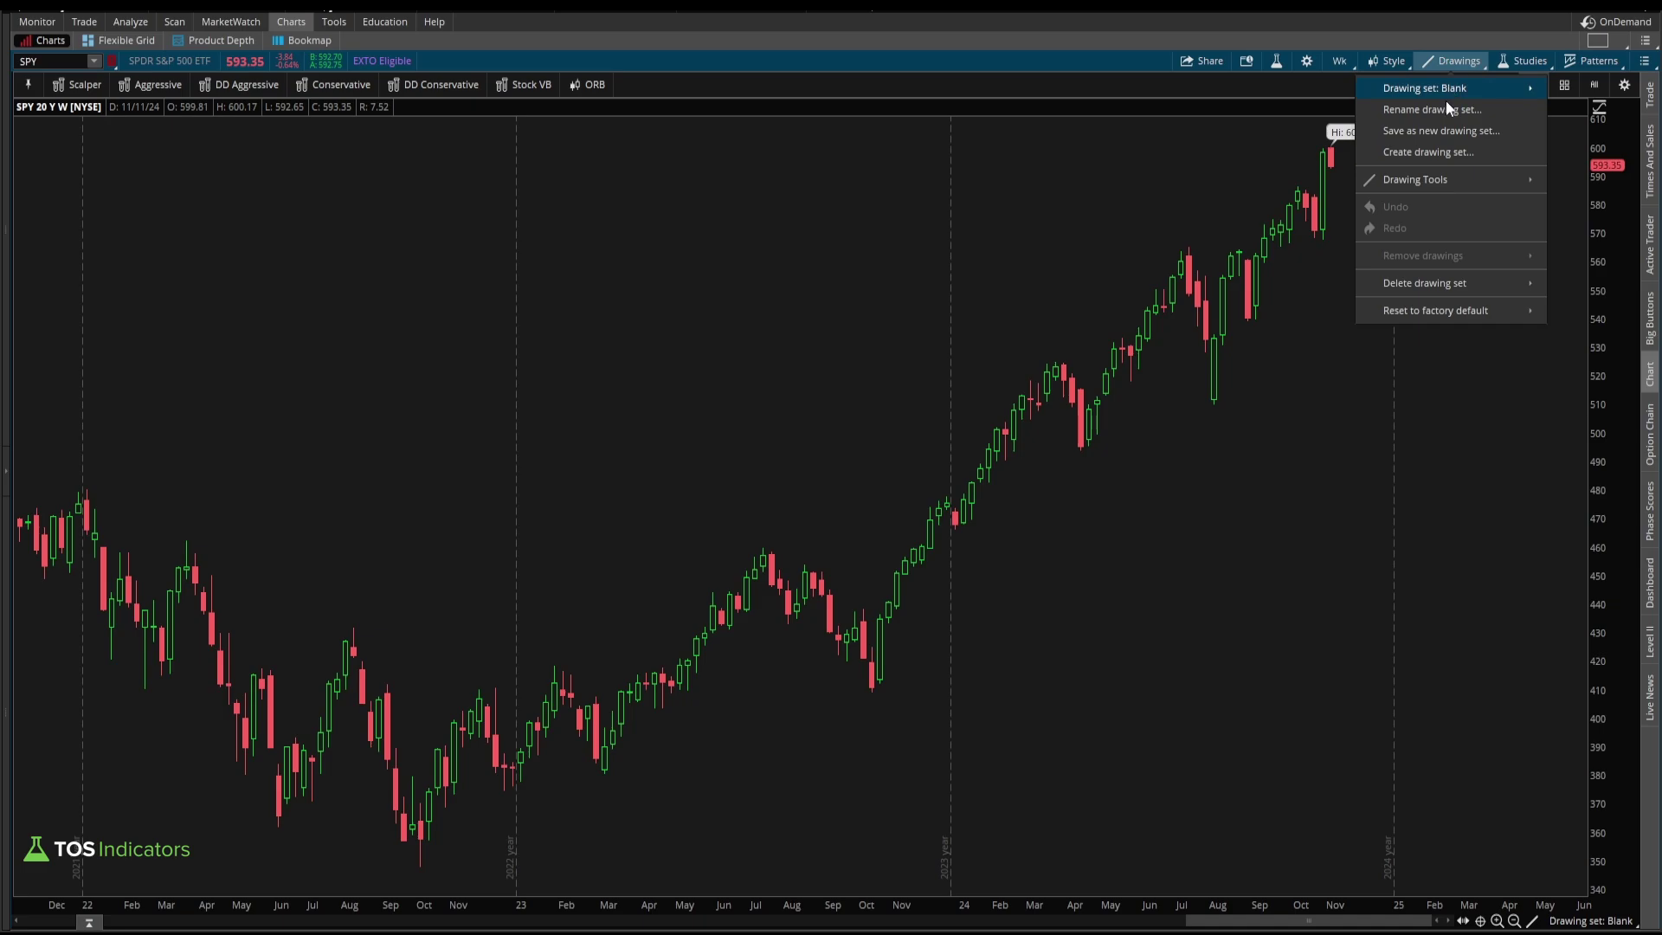
mouse_move(1455, 181)
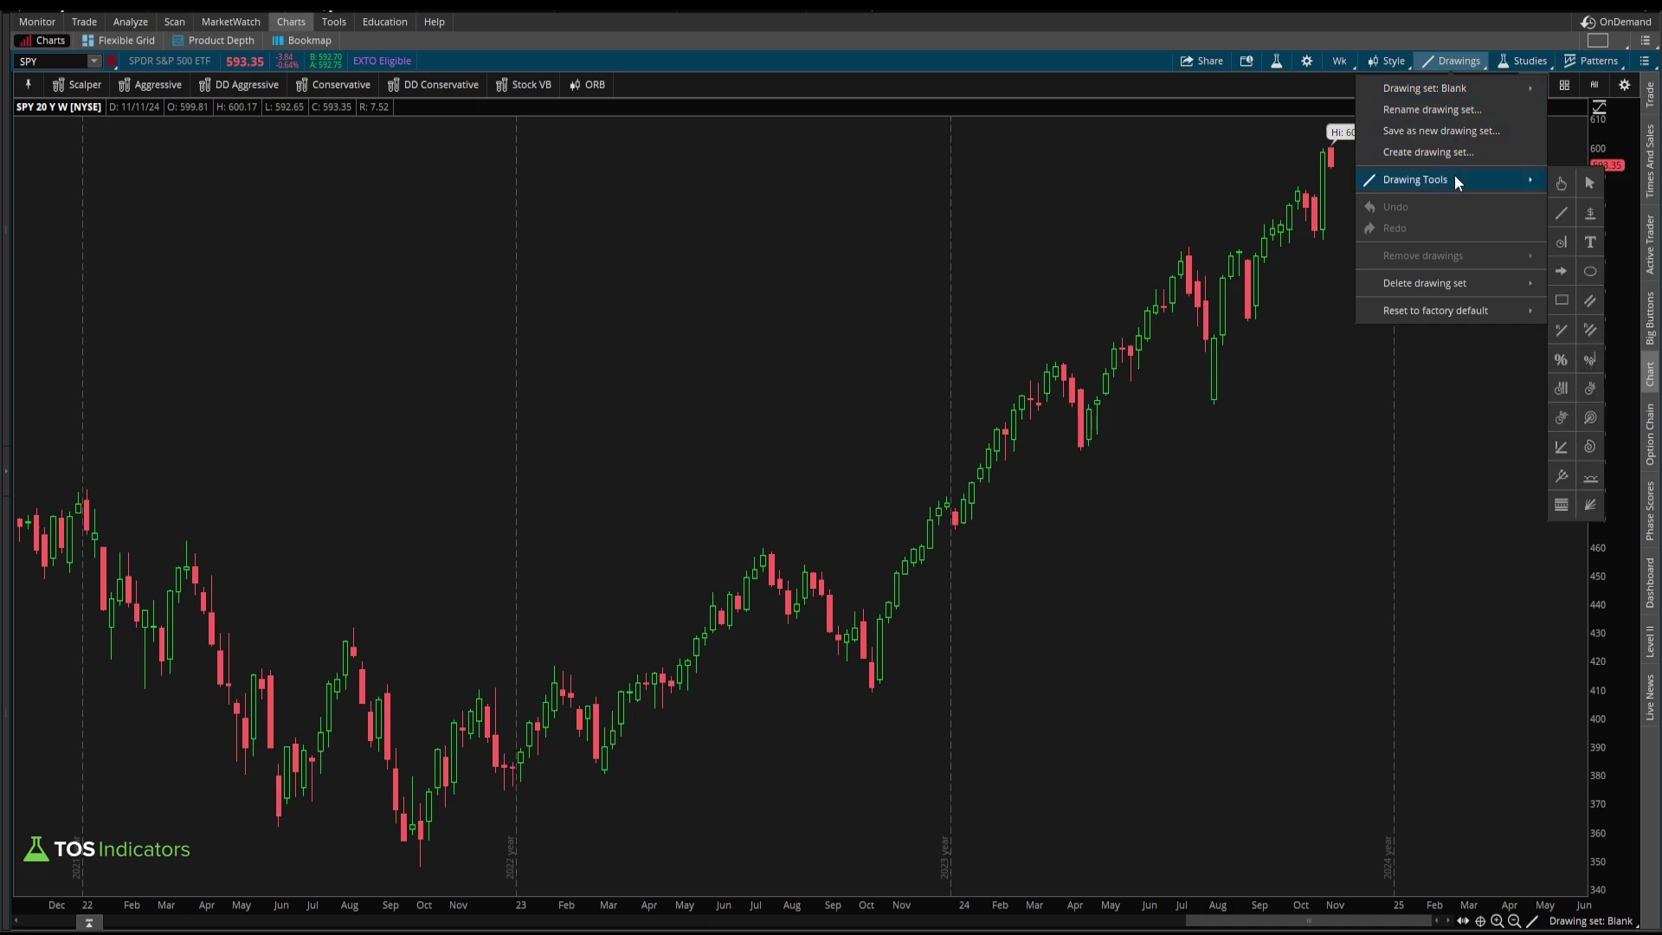
click(1590, 361)
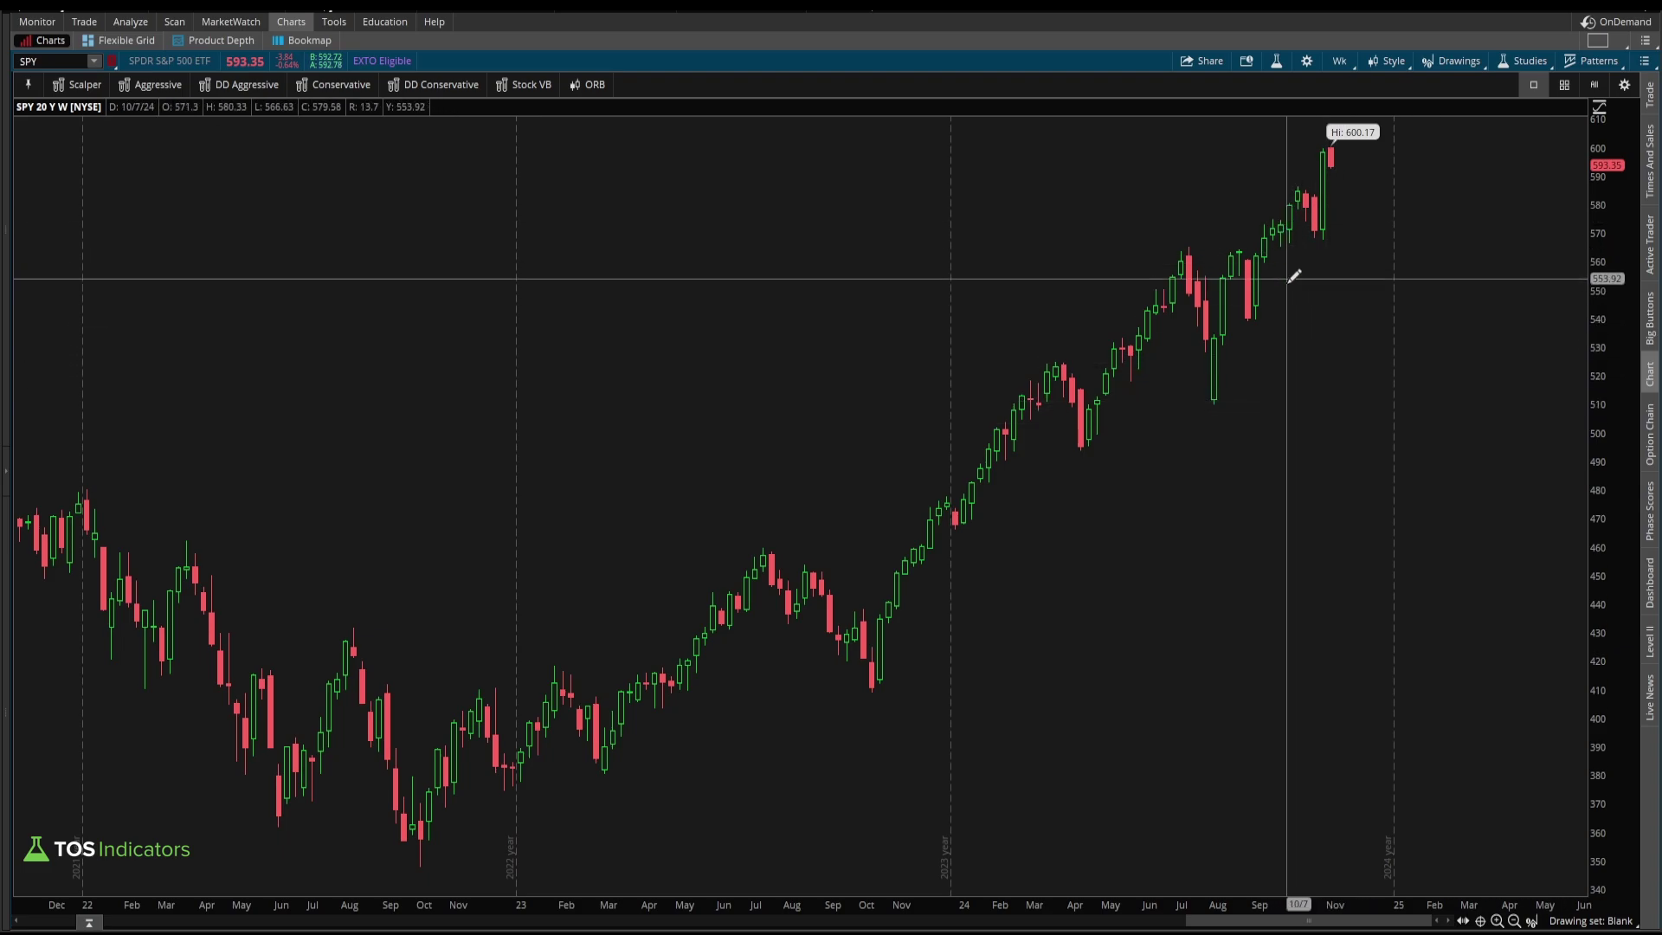
scroll(972, 427, down, 3)
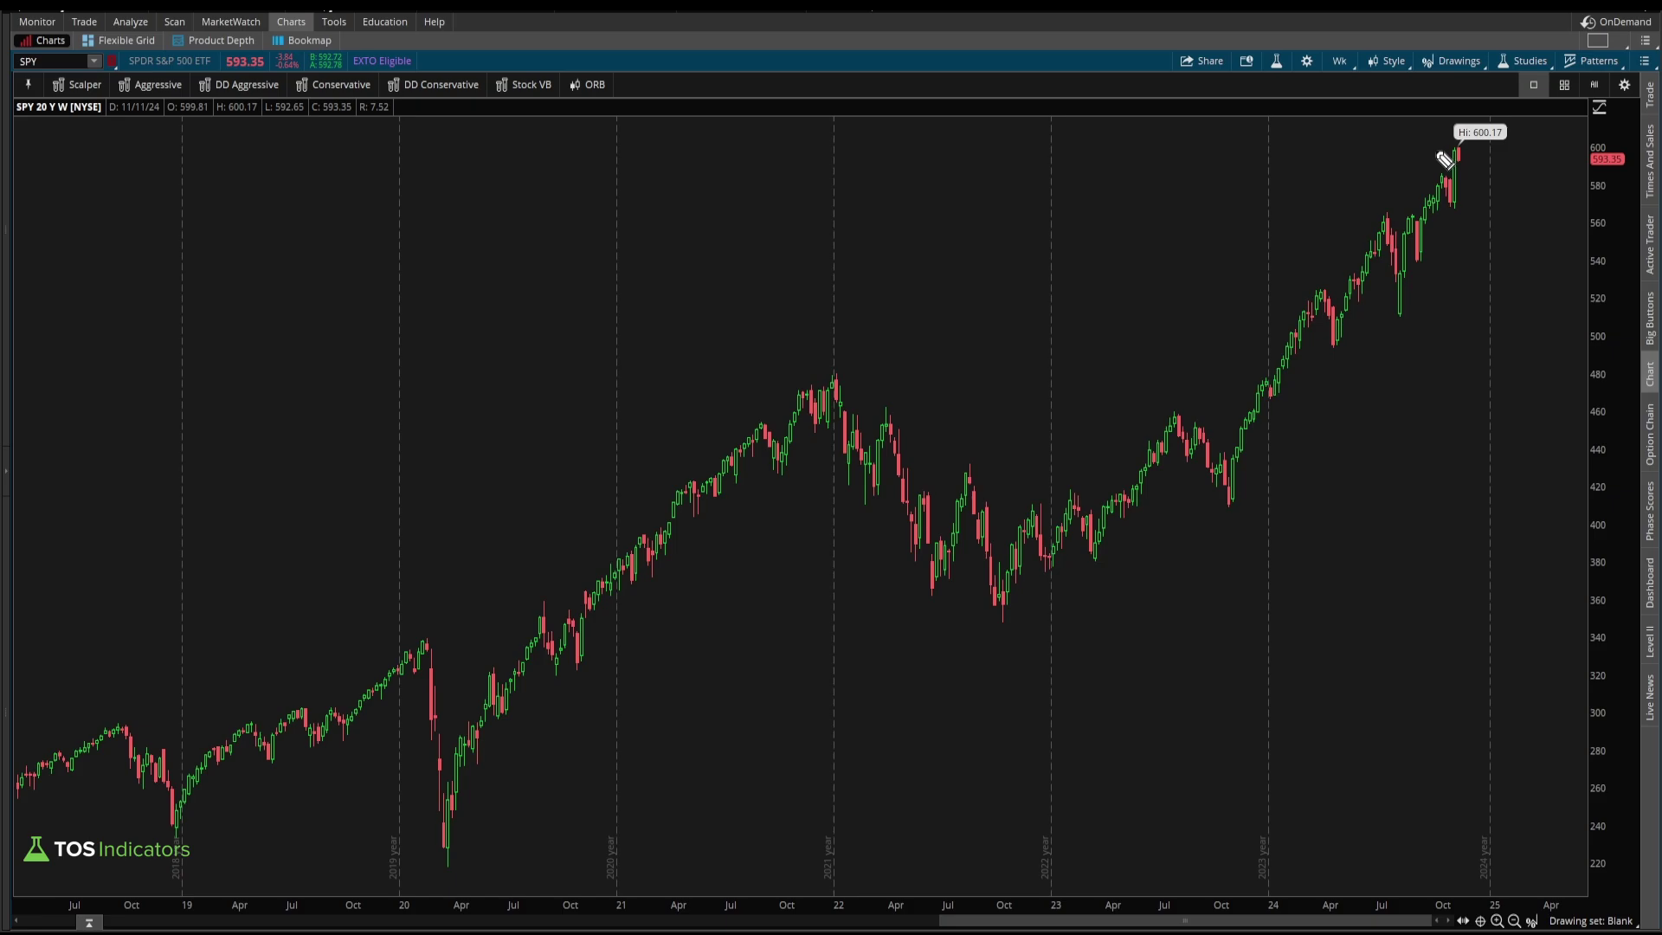
Mark the recent all-time high and the swing highs and lows since the October 2022 low on the weekly SPY chart
drag(1458, 166, 1447, 150)
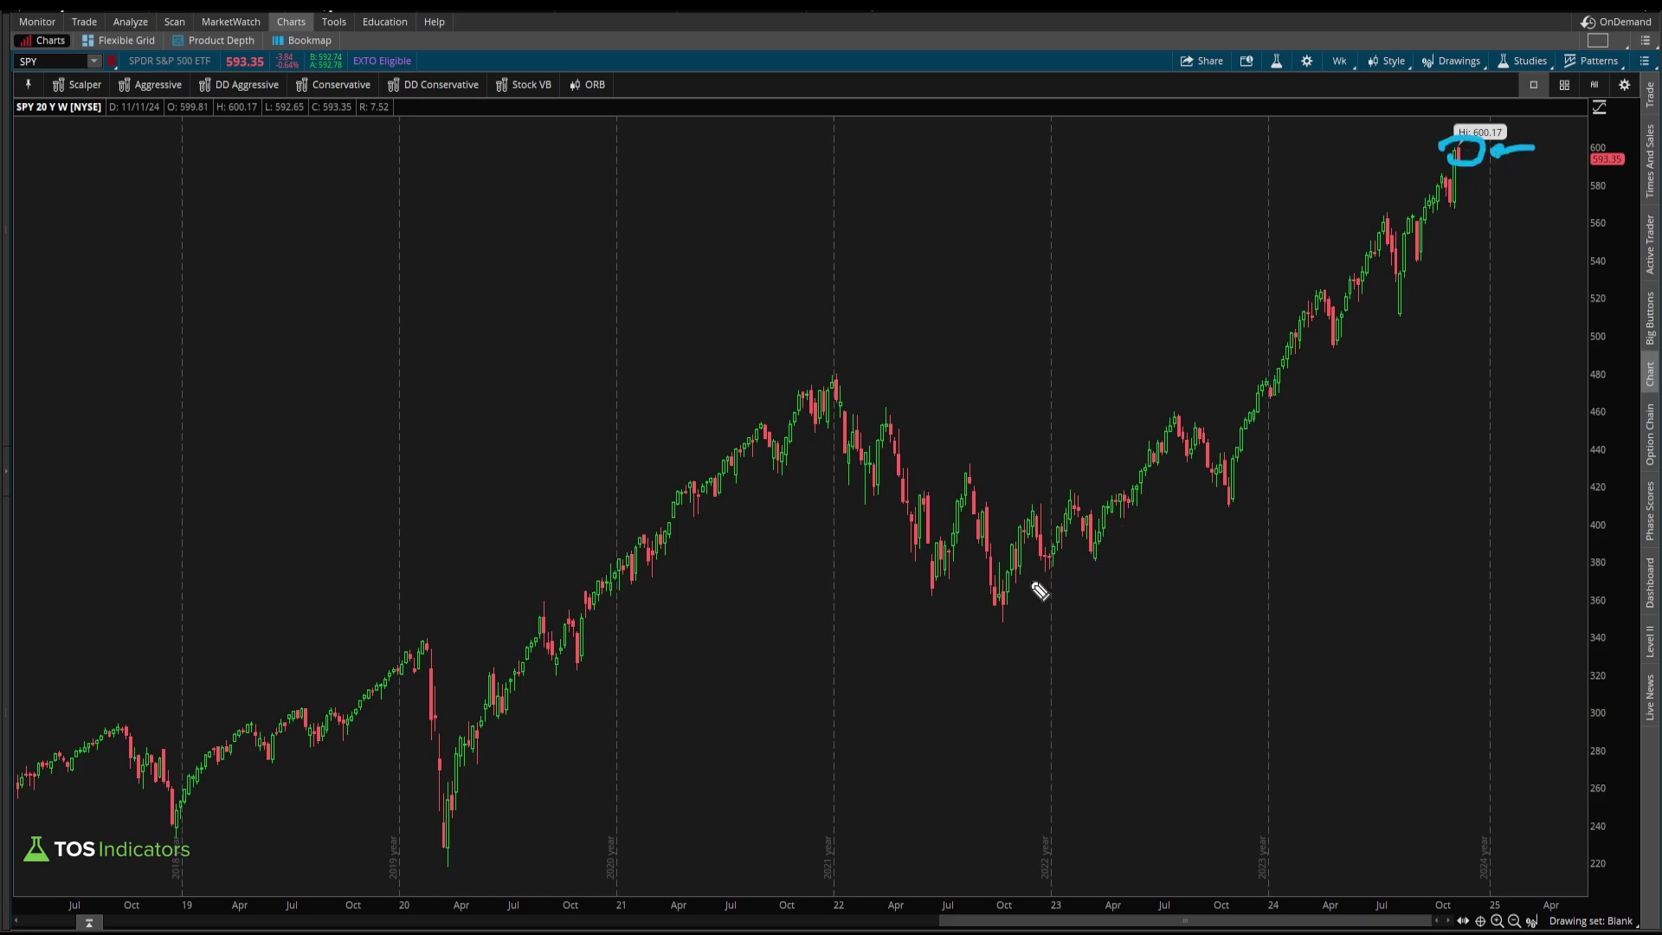
drag(1037, 623, 1038, 619)
drag(1023, 501, 1052, 500)
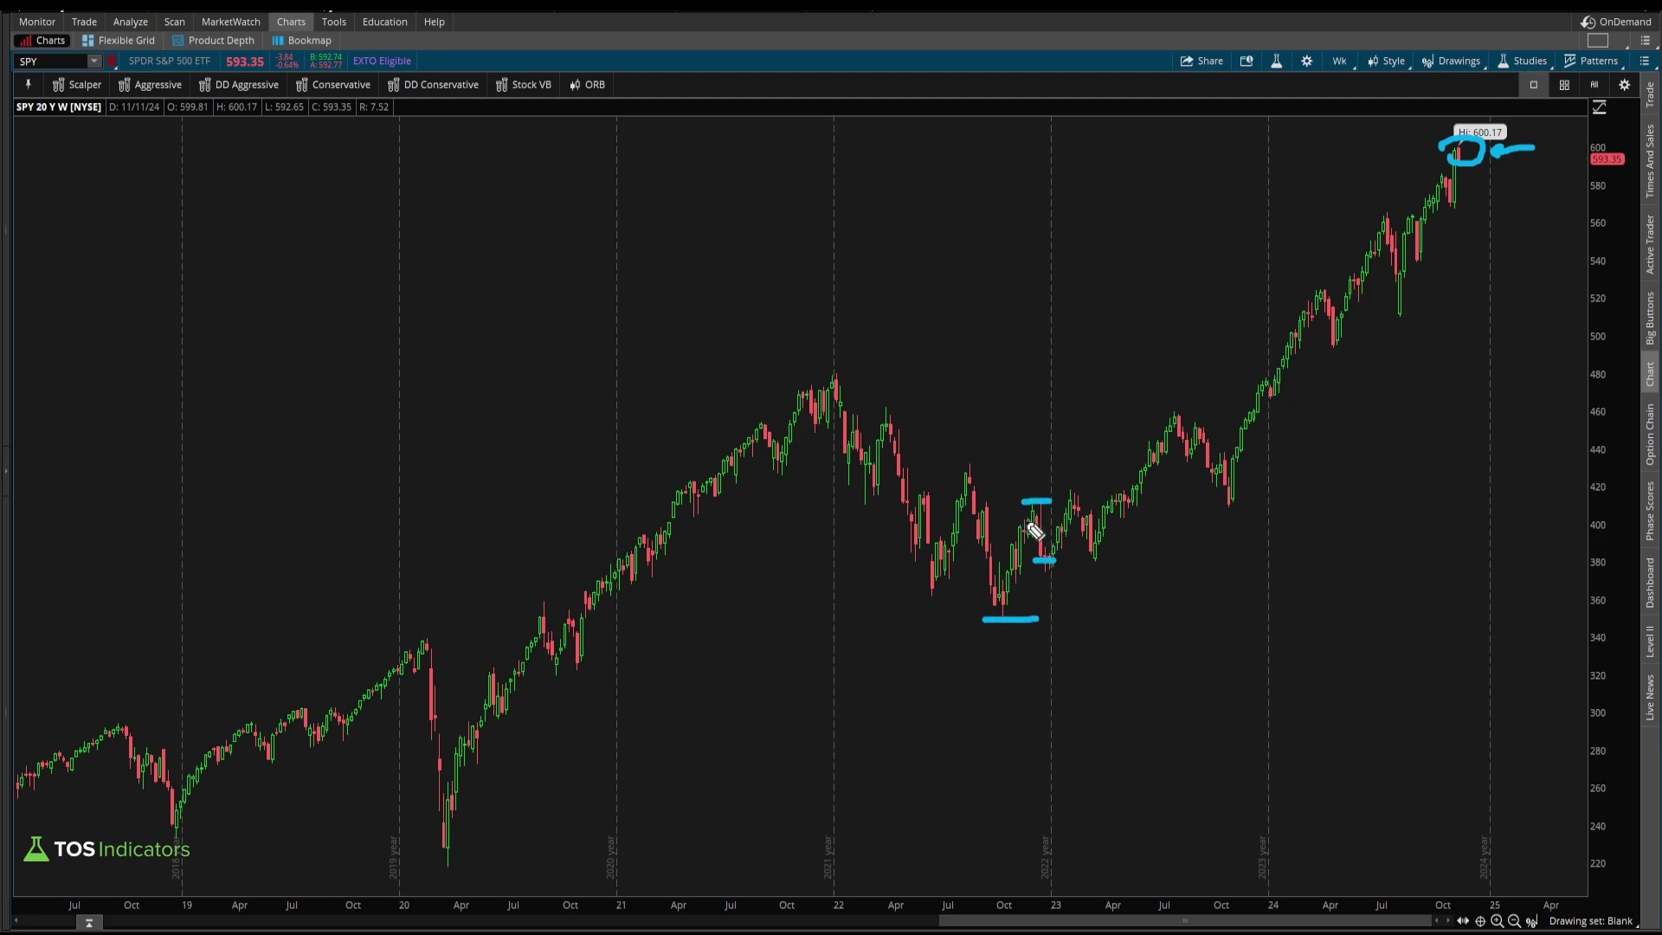
drag(1462, 156, 1485, 194)
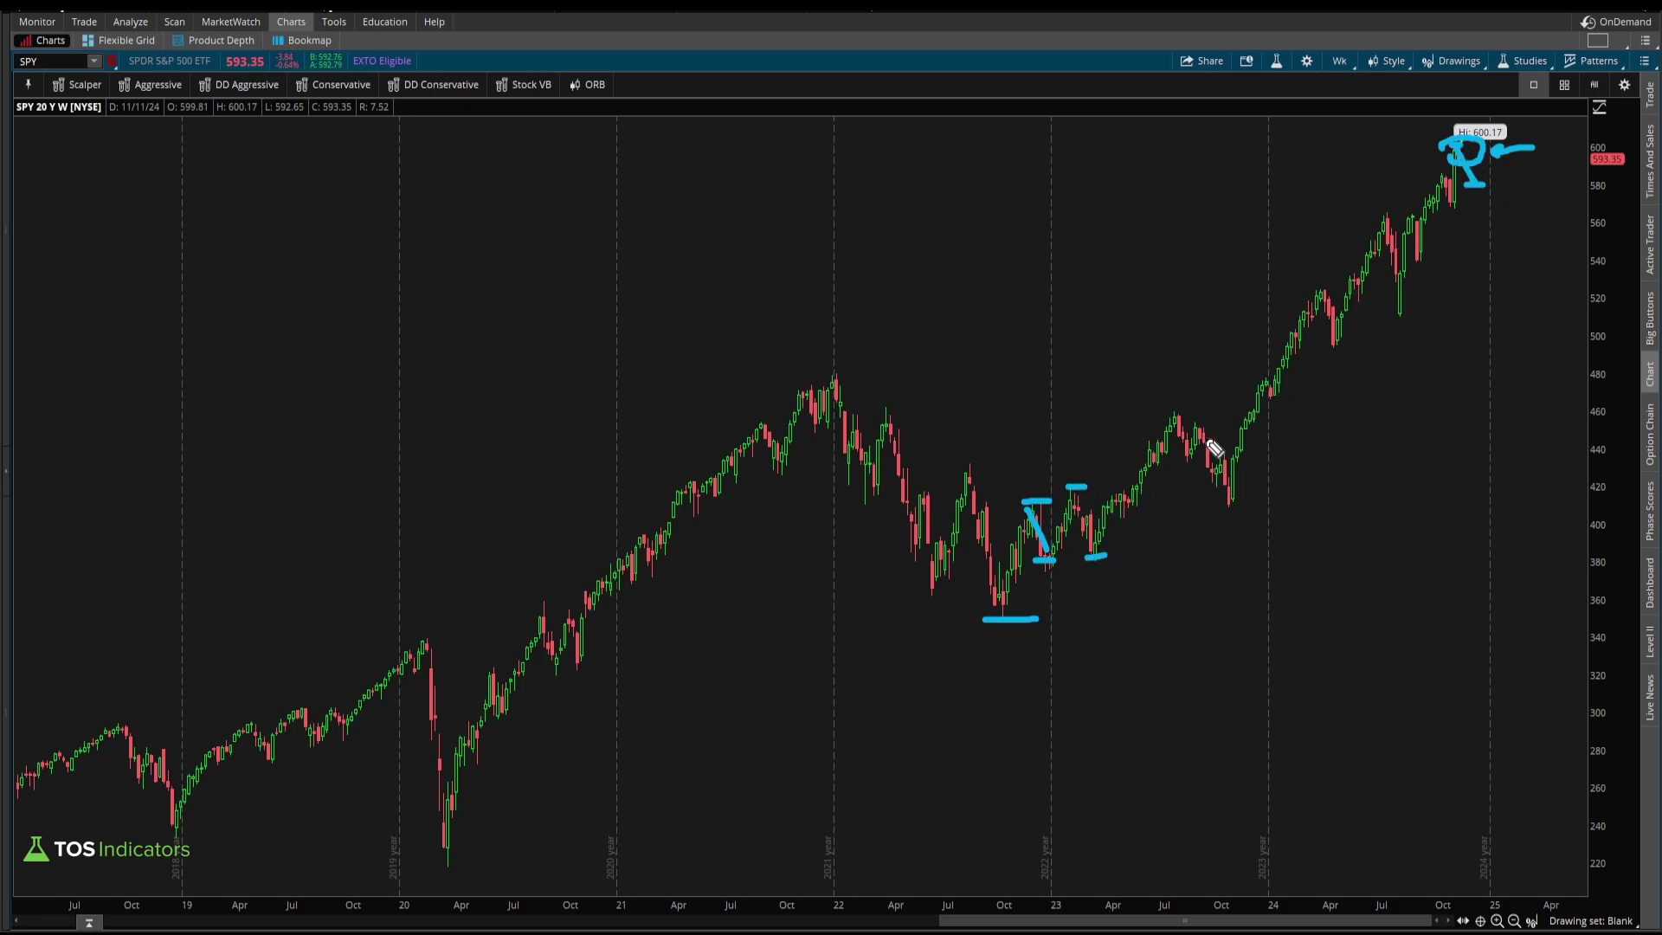
drag(1217, 503, 1244, 503)
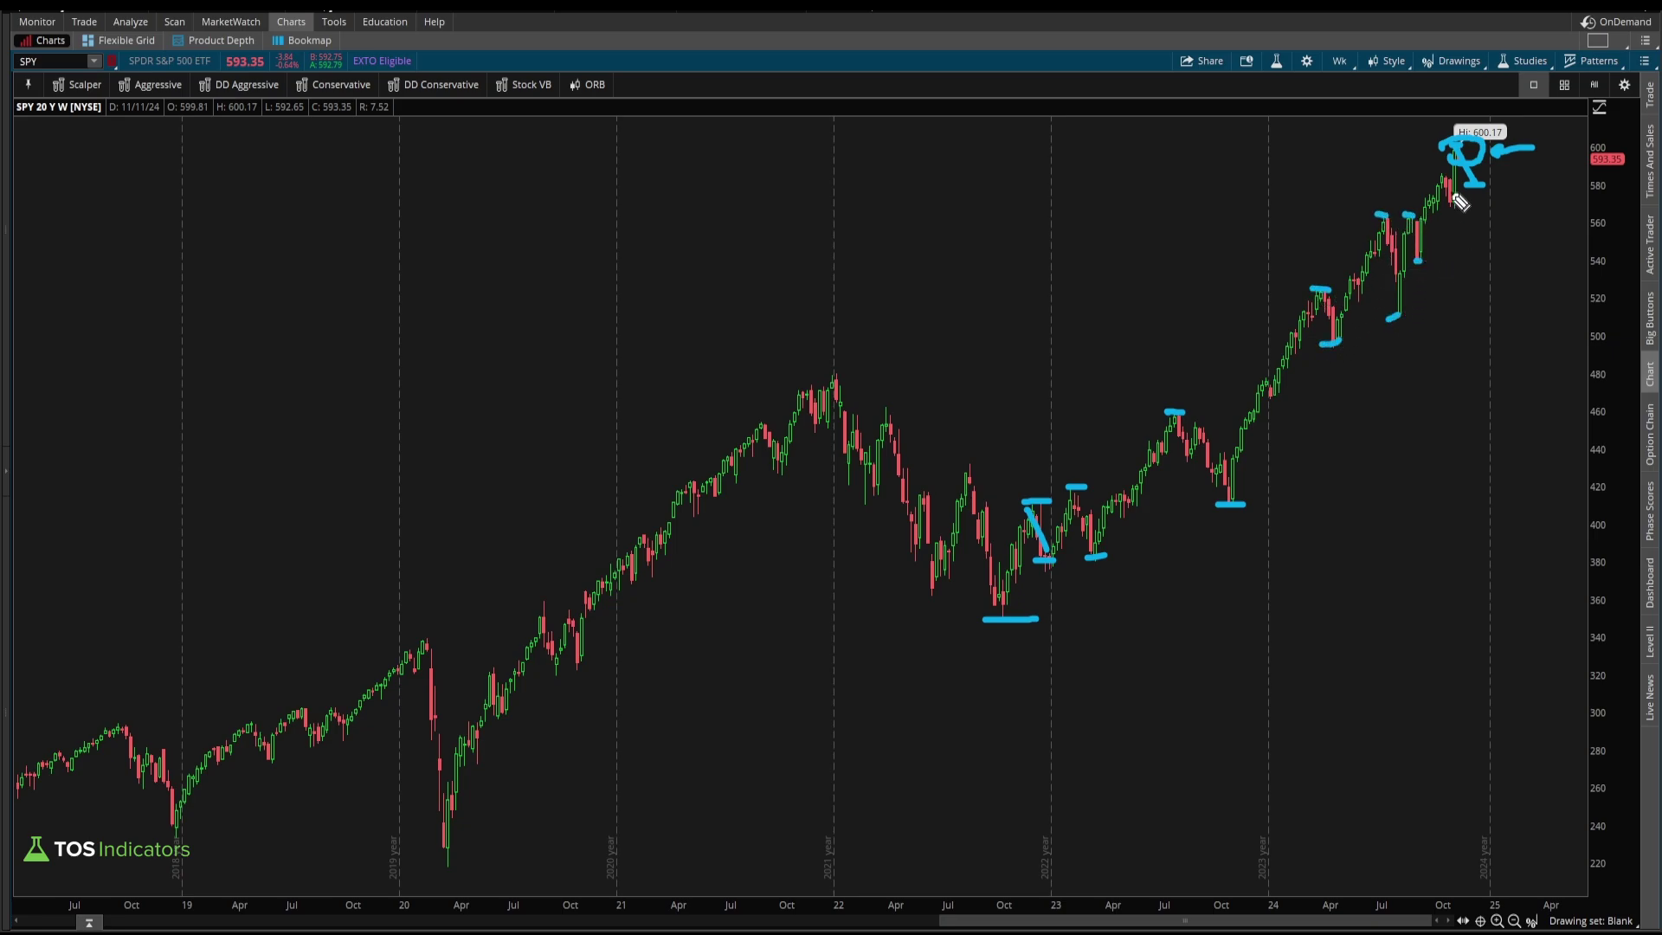
Mark the early November 2024 swing low, box the SPY ticker, and clear all pen annotations from the chart
drag(1451, 183, 1458, 208)
mouse_move(22, 82)
mouse_down()
mouse_move(70, 50)
mouse_move(21, 71)
mouse_up()
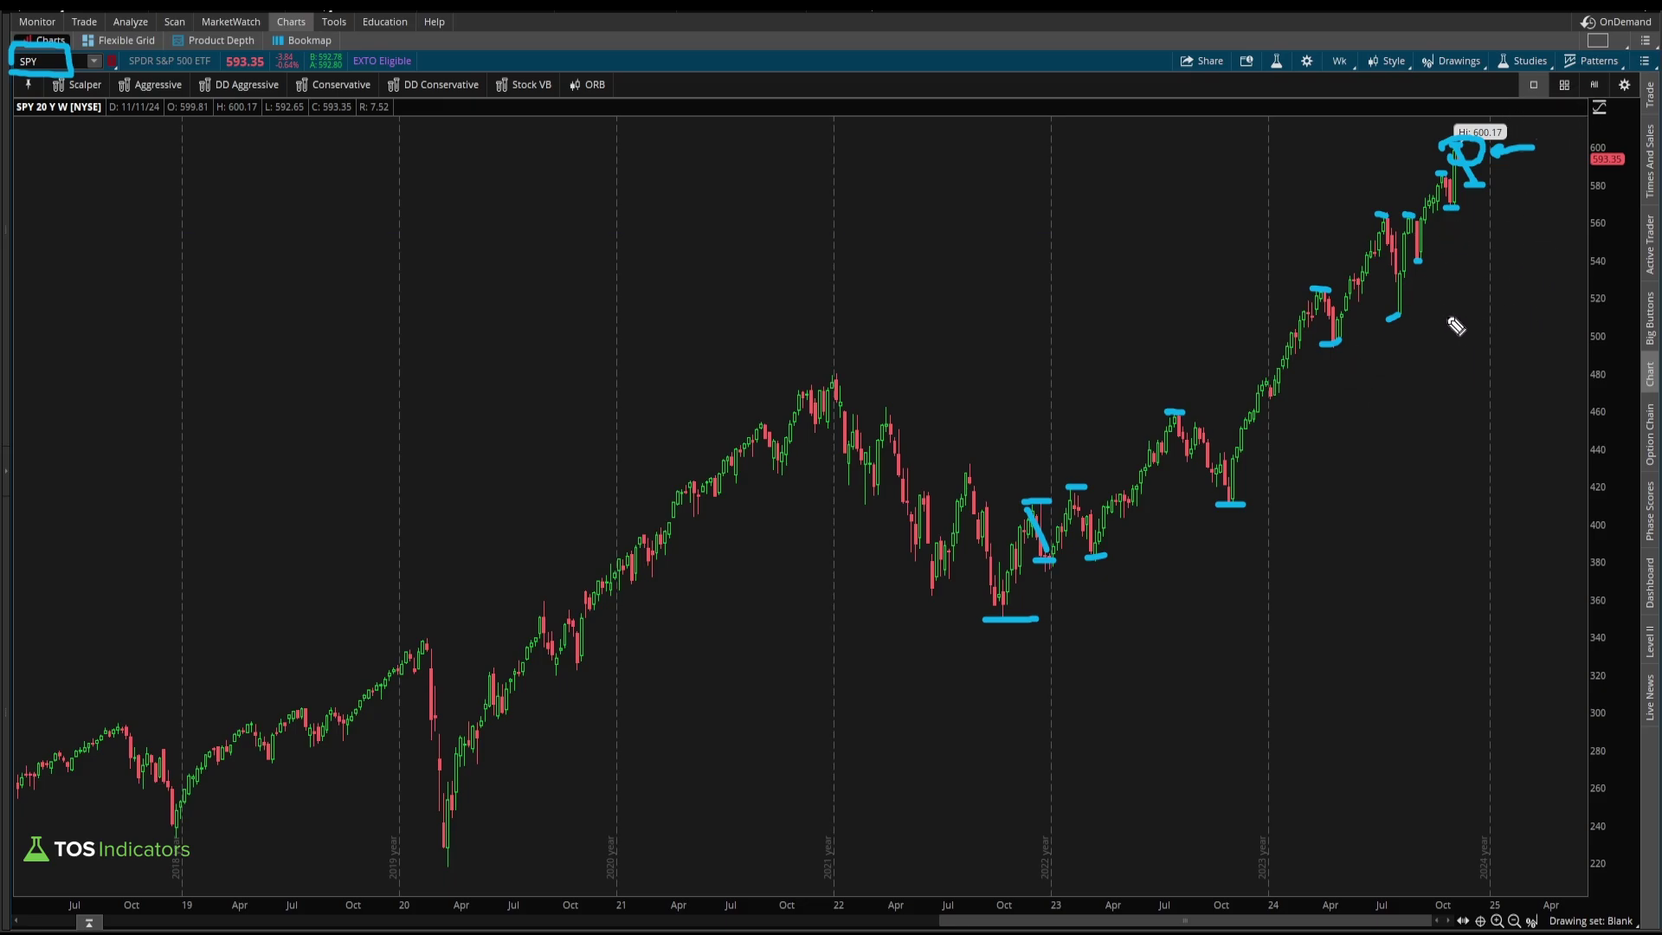
key(ctrl+shift+6)
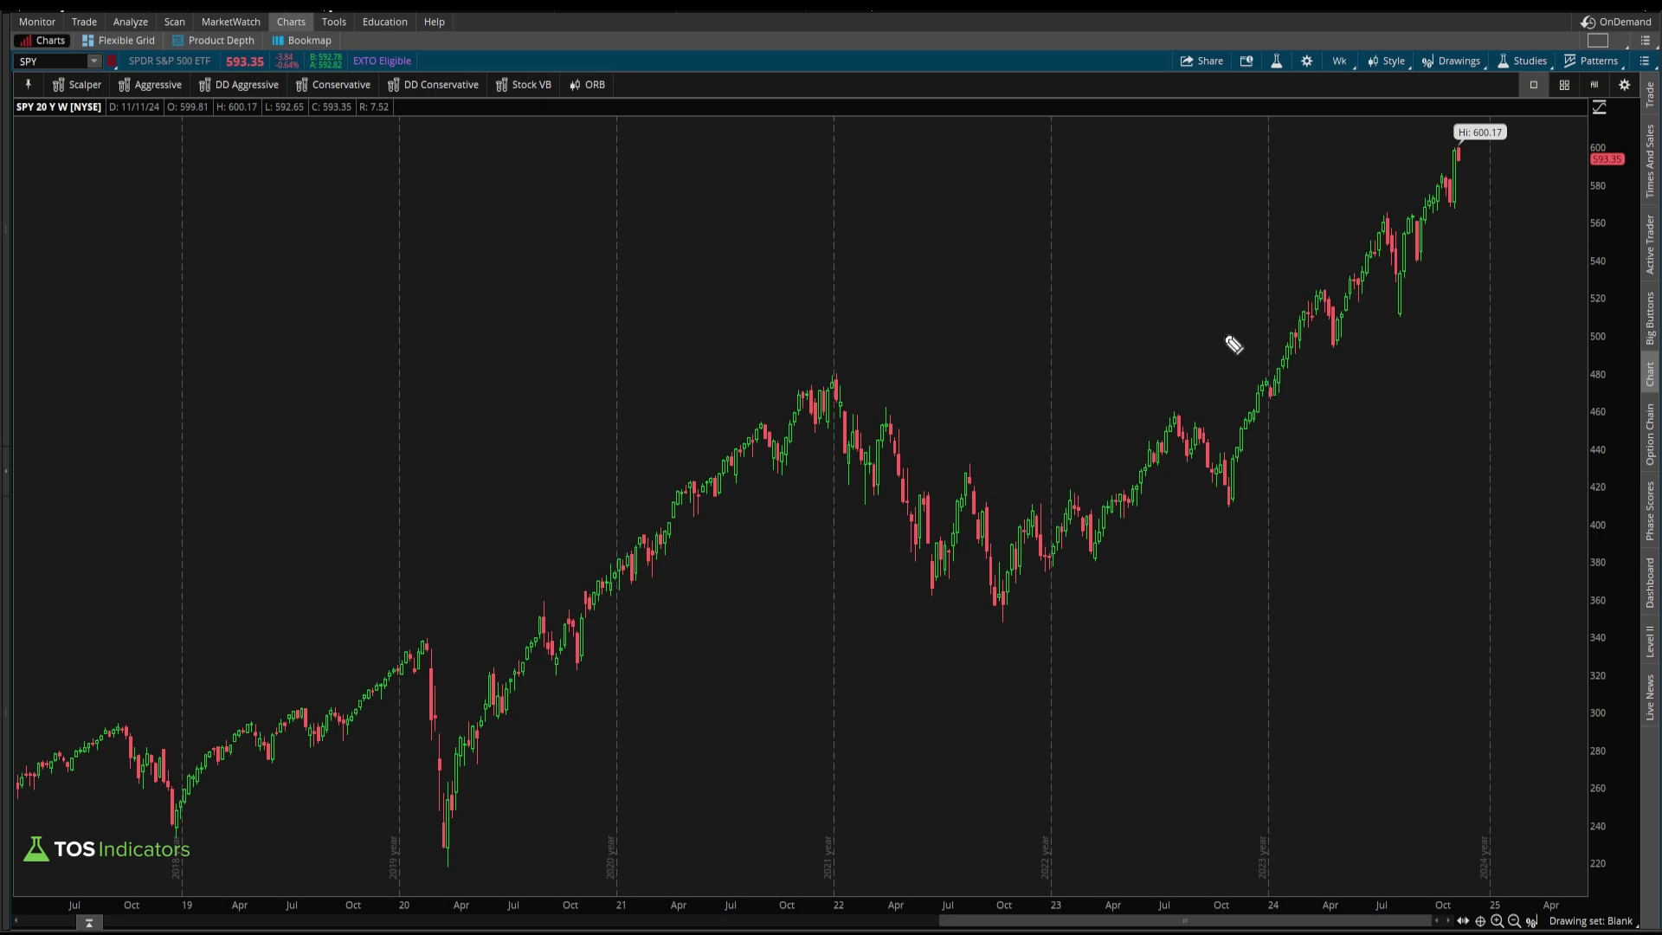
Draw a Fibonacci extension from the December 2022 swing high through the following low to the all-time high
drag(1032, 505, 1048, 574)
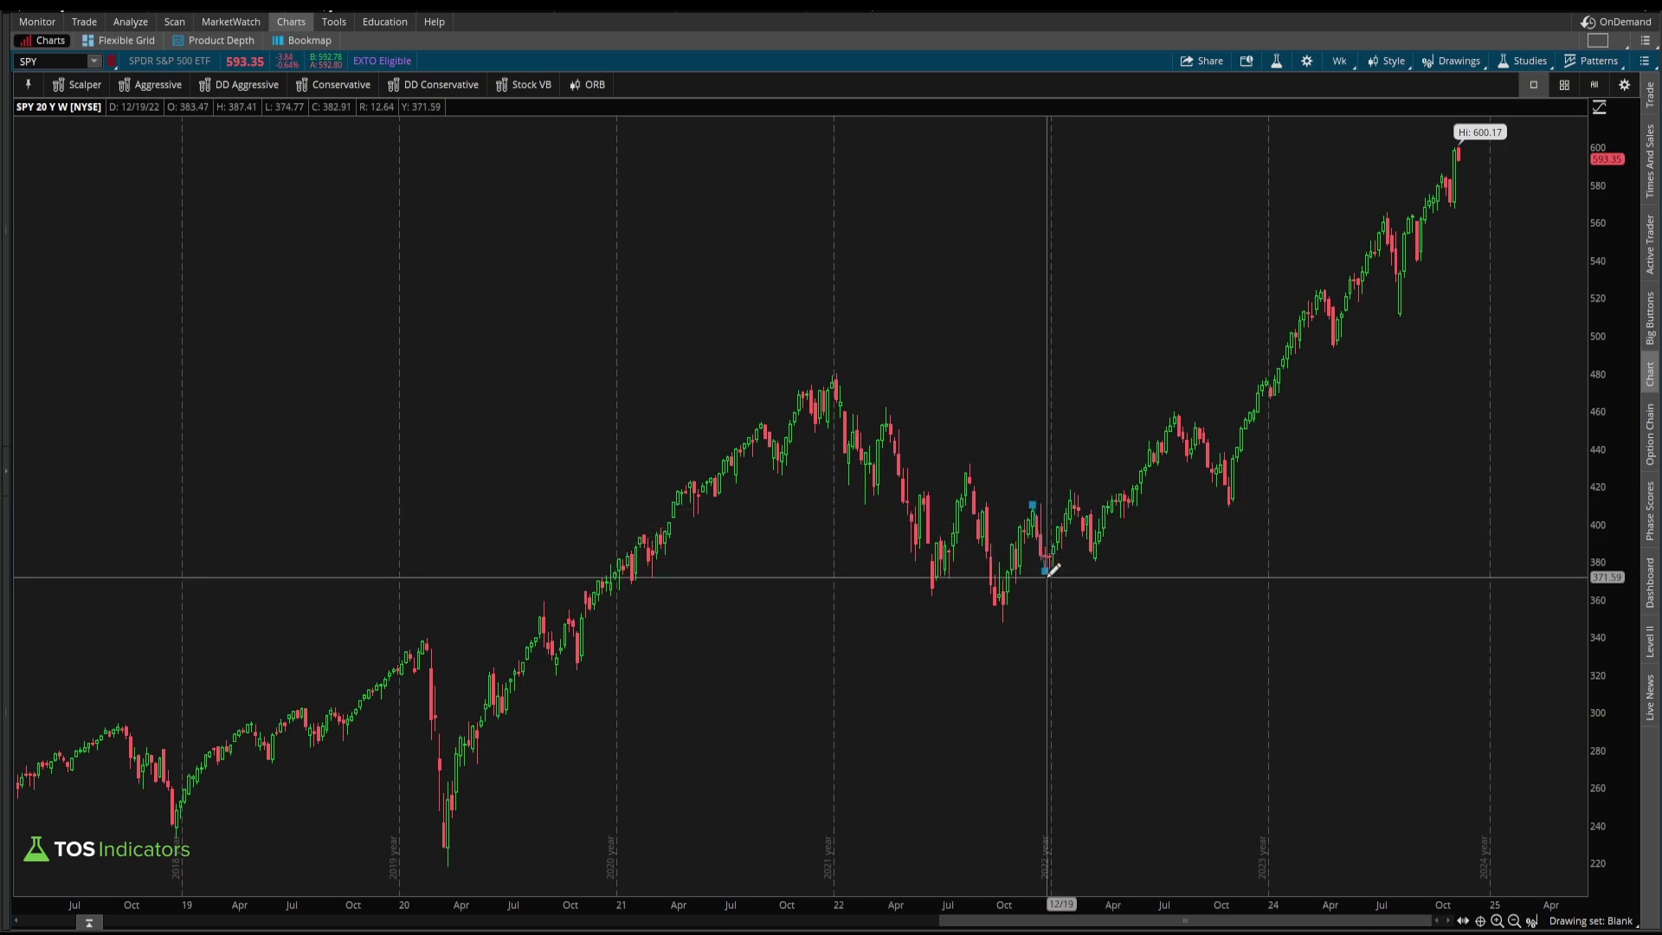
click(1483, 135)
click(1498, 188)
drag(716, 587, 1436, 562)
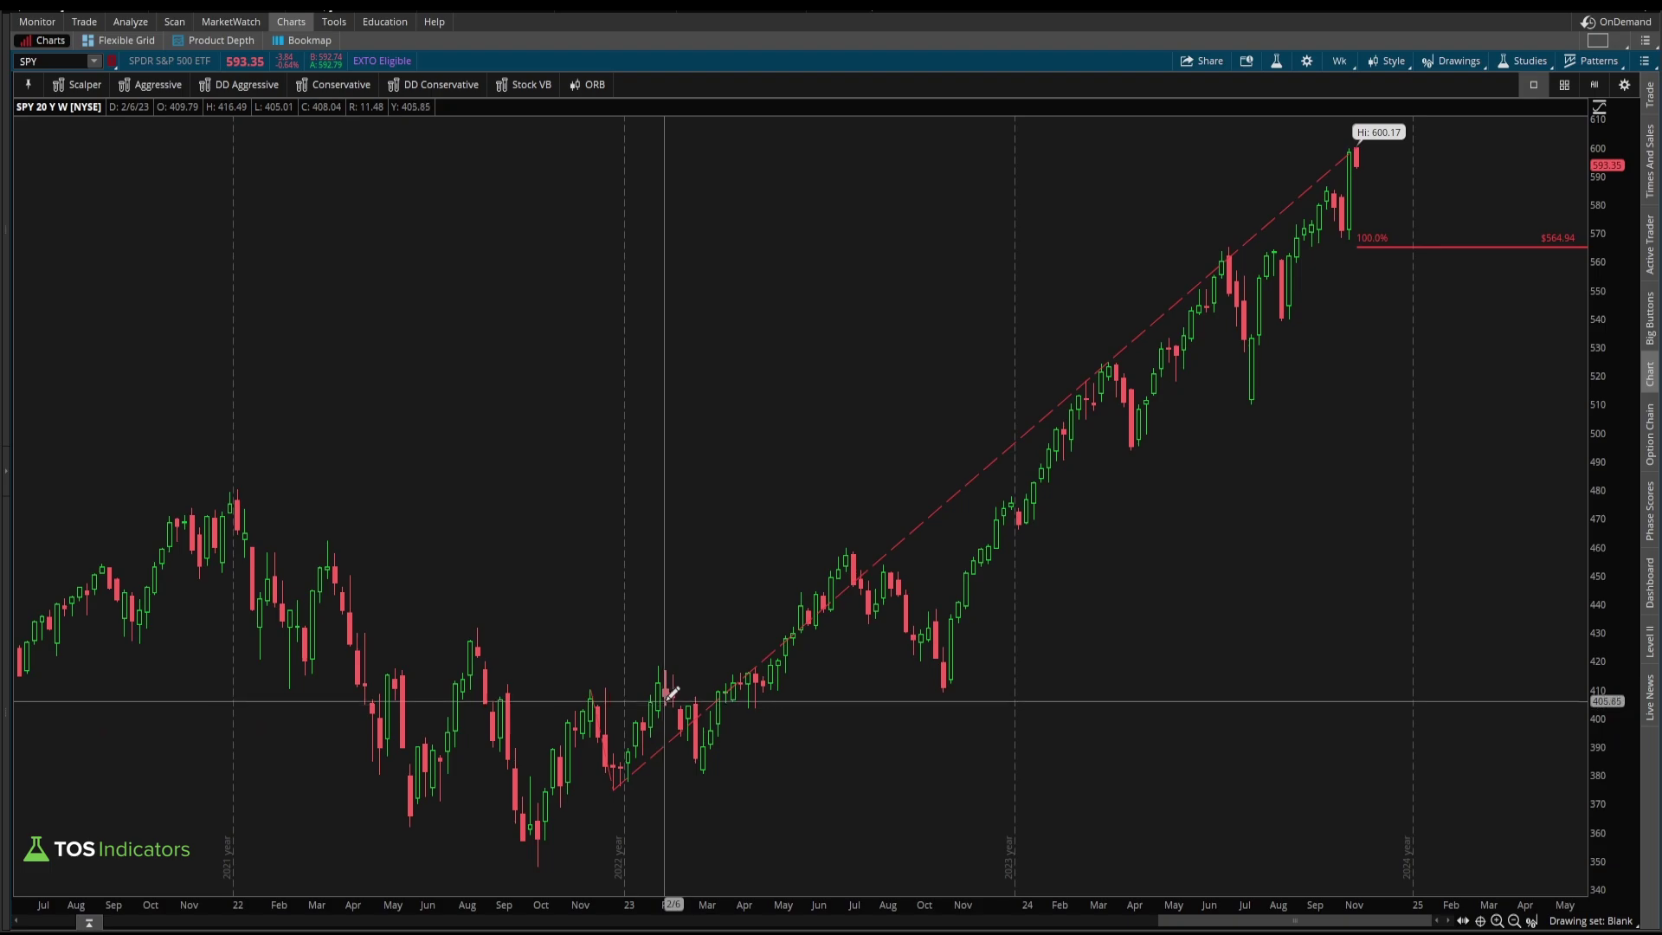
click(659, 667)
click(703, 769)
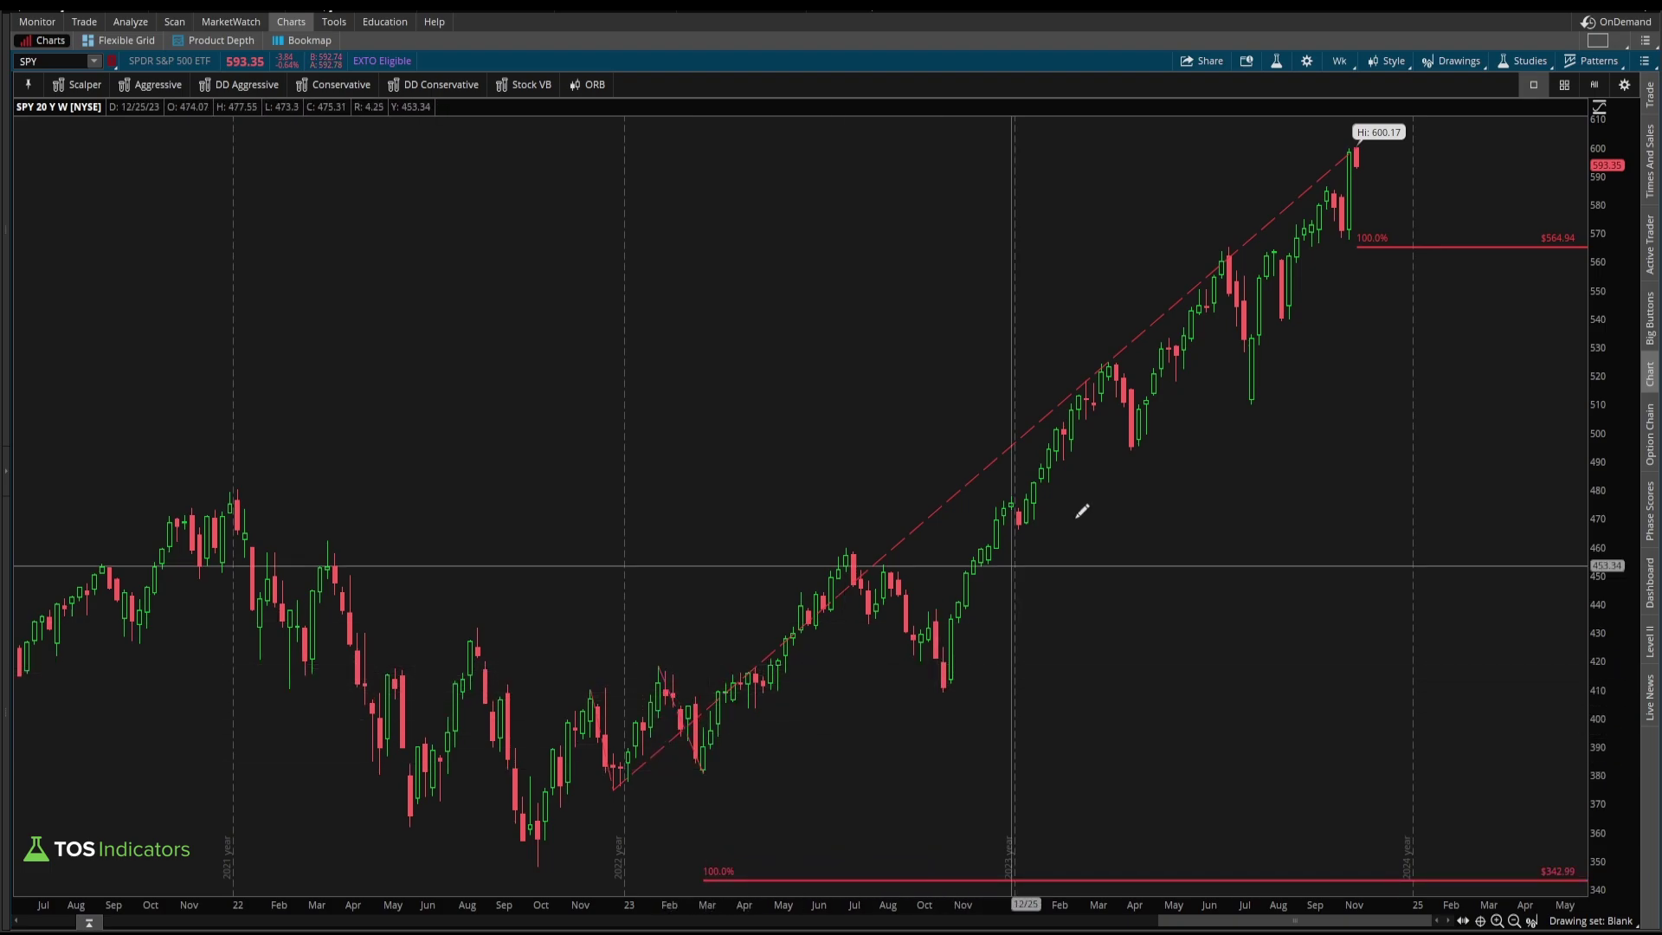
right_click(679, 706)
right_click(672, 700)
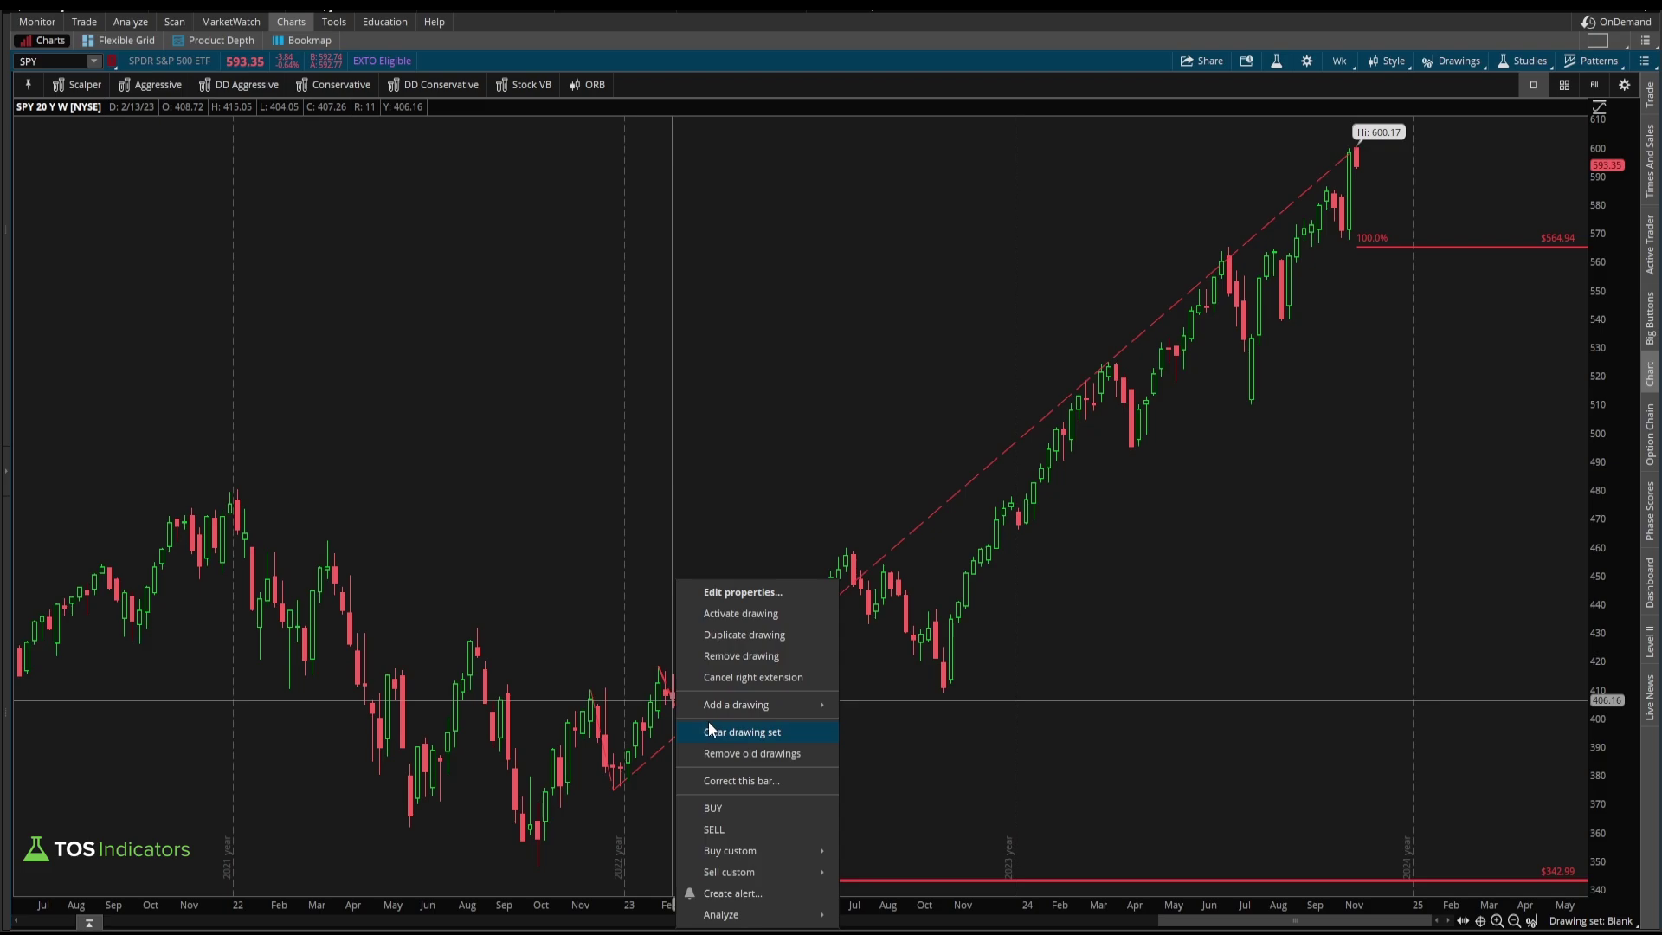
click(732, 656)
Draw a Fibonacci extension from the February 2023 swing high through the March 2023 low to the all-time high
click(658, 666)
click(702, 771)
click(880, 641)
click(1356, 147)
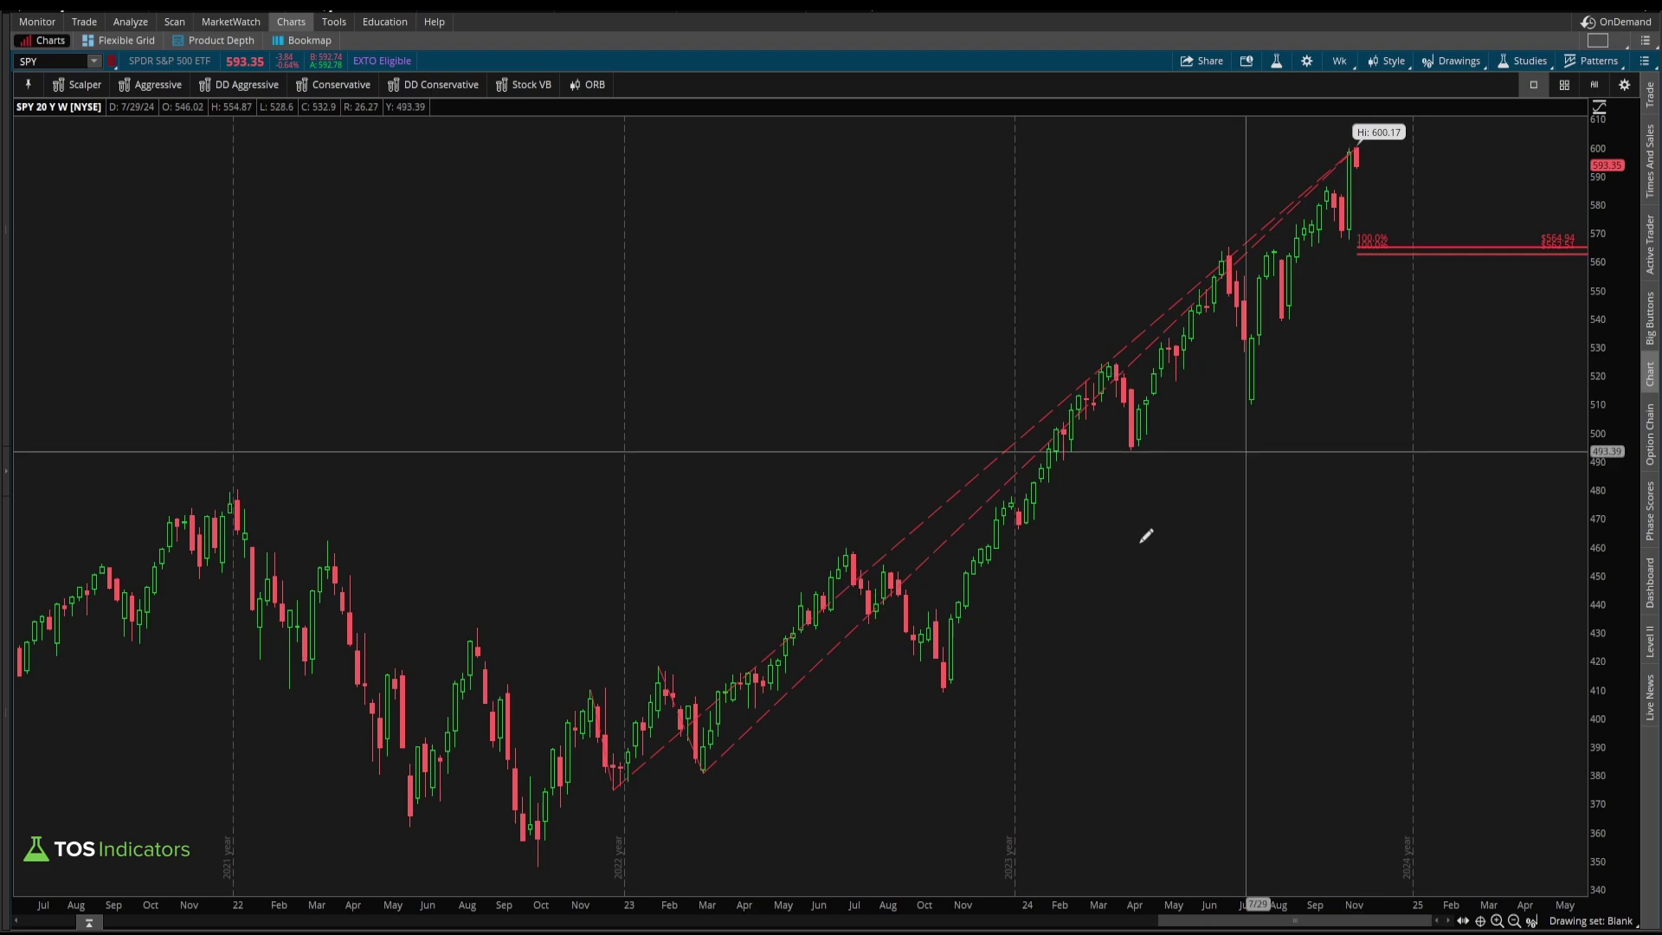
Draw a Fibonacci extension from the July 2023 swing high through the October 2023 low to the all-time high
click(847, 548)
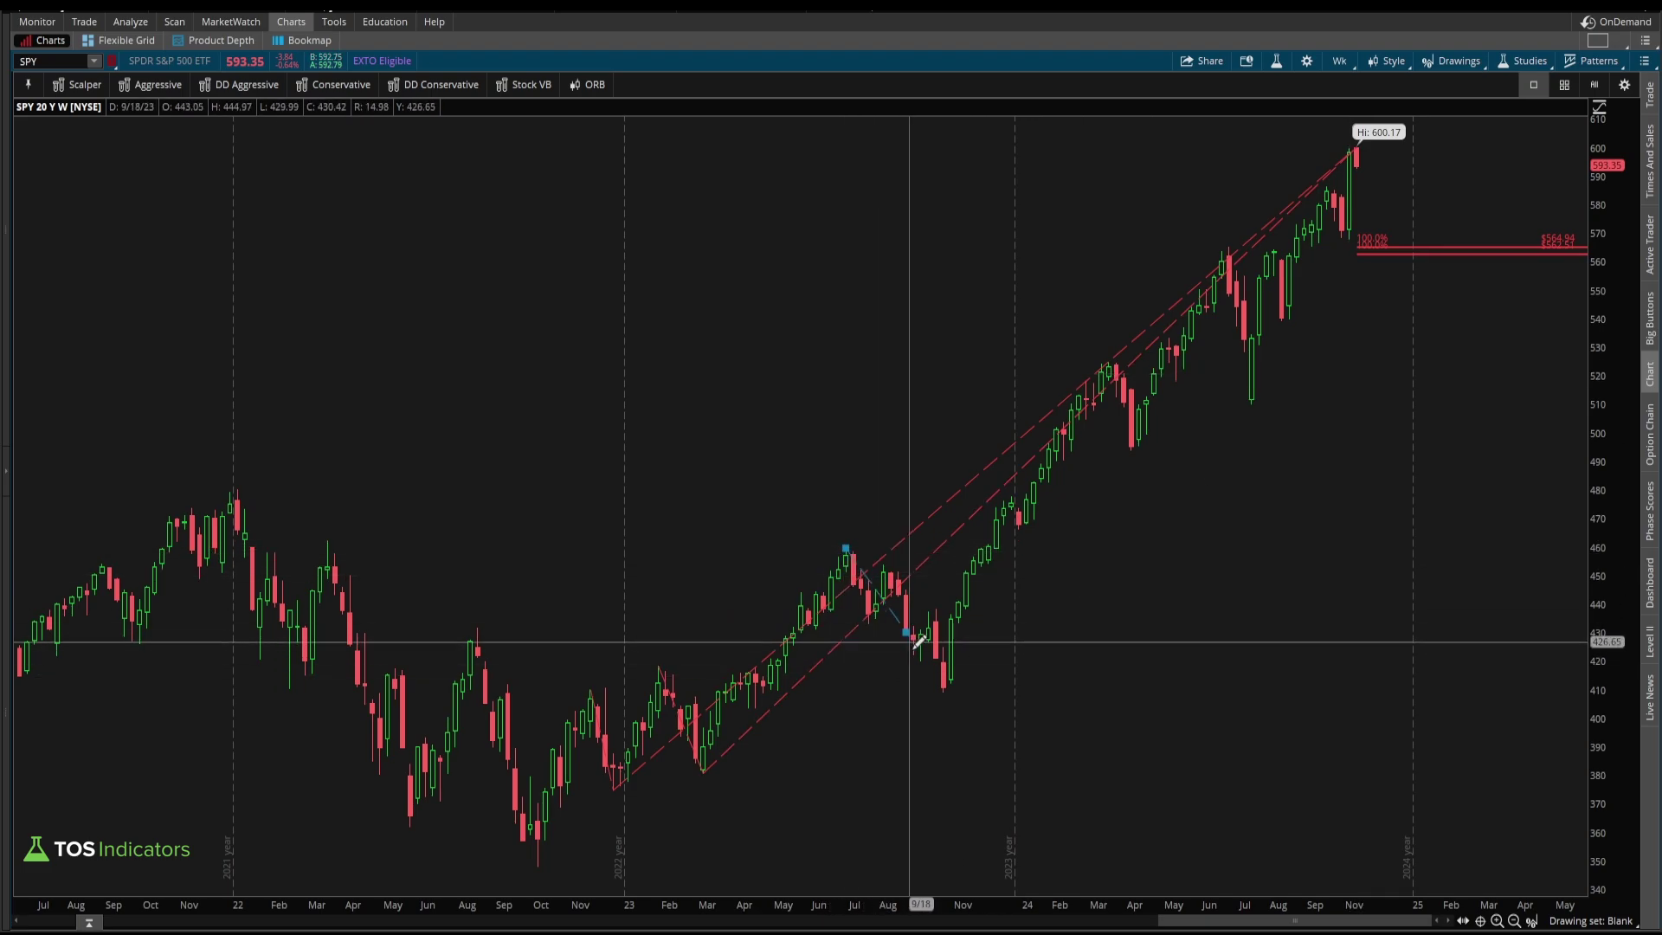
click(944, 689)
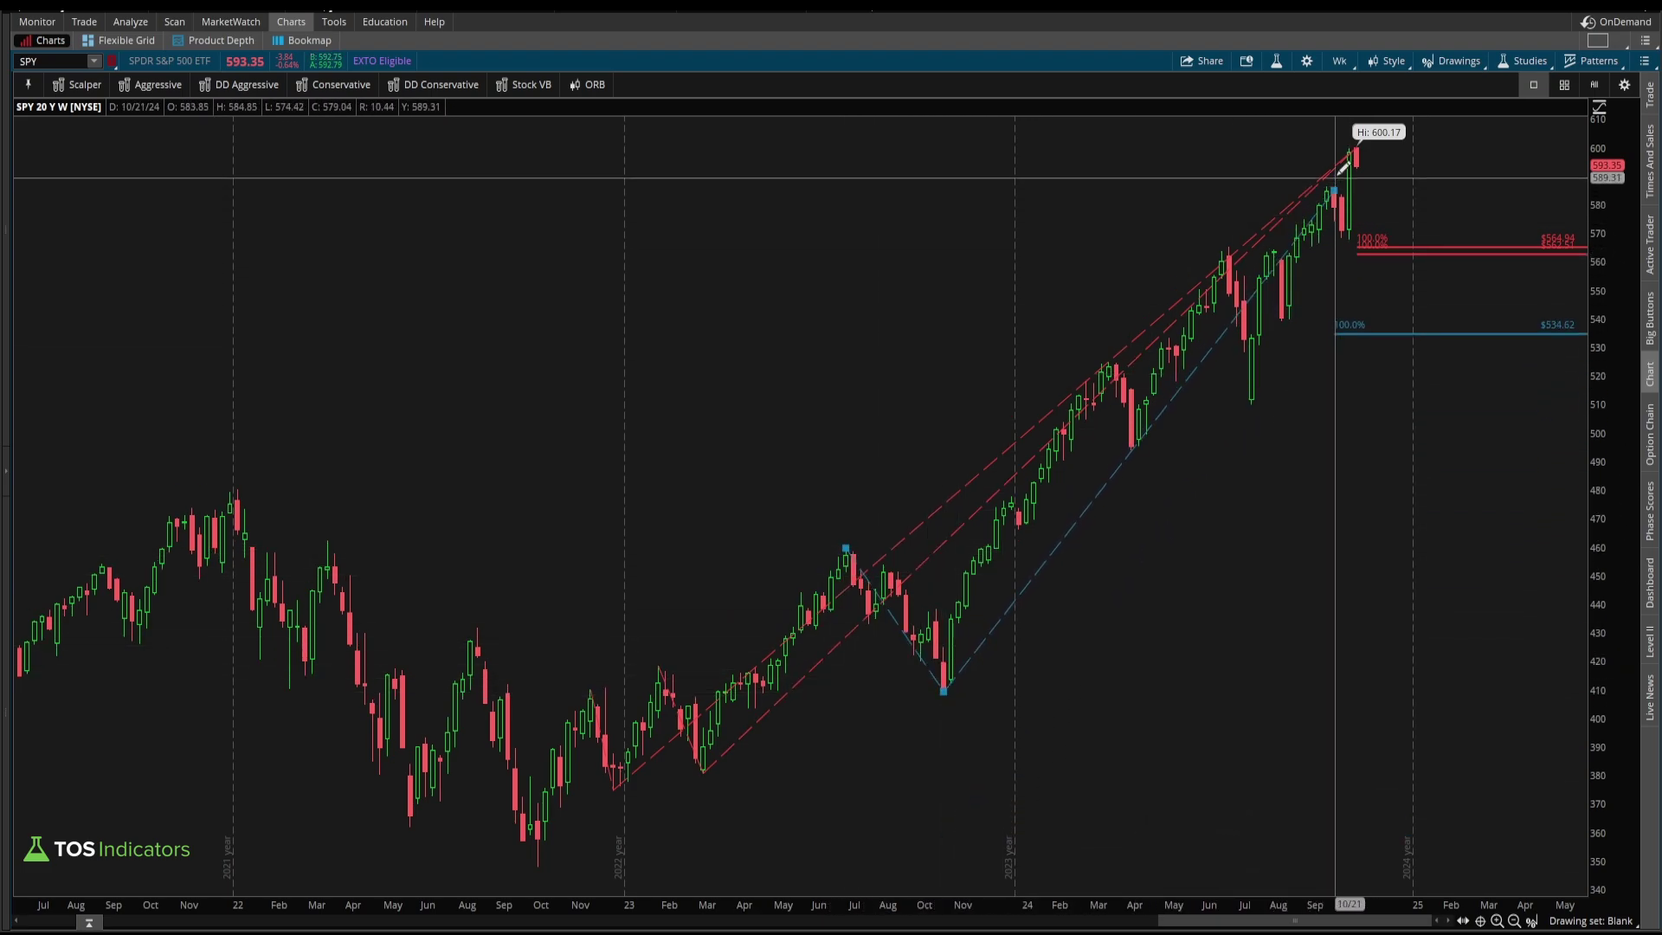
click(1355, 150)
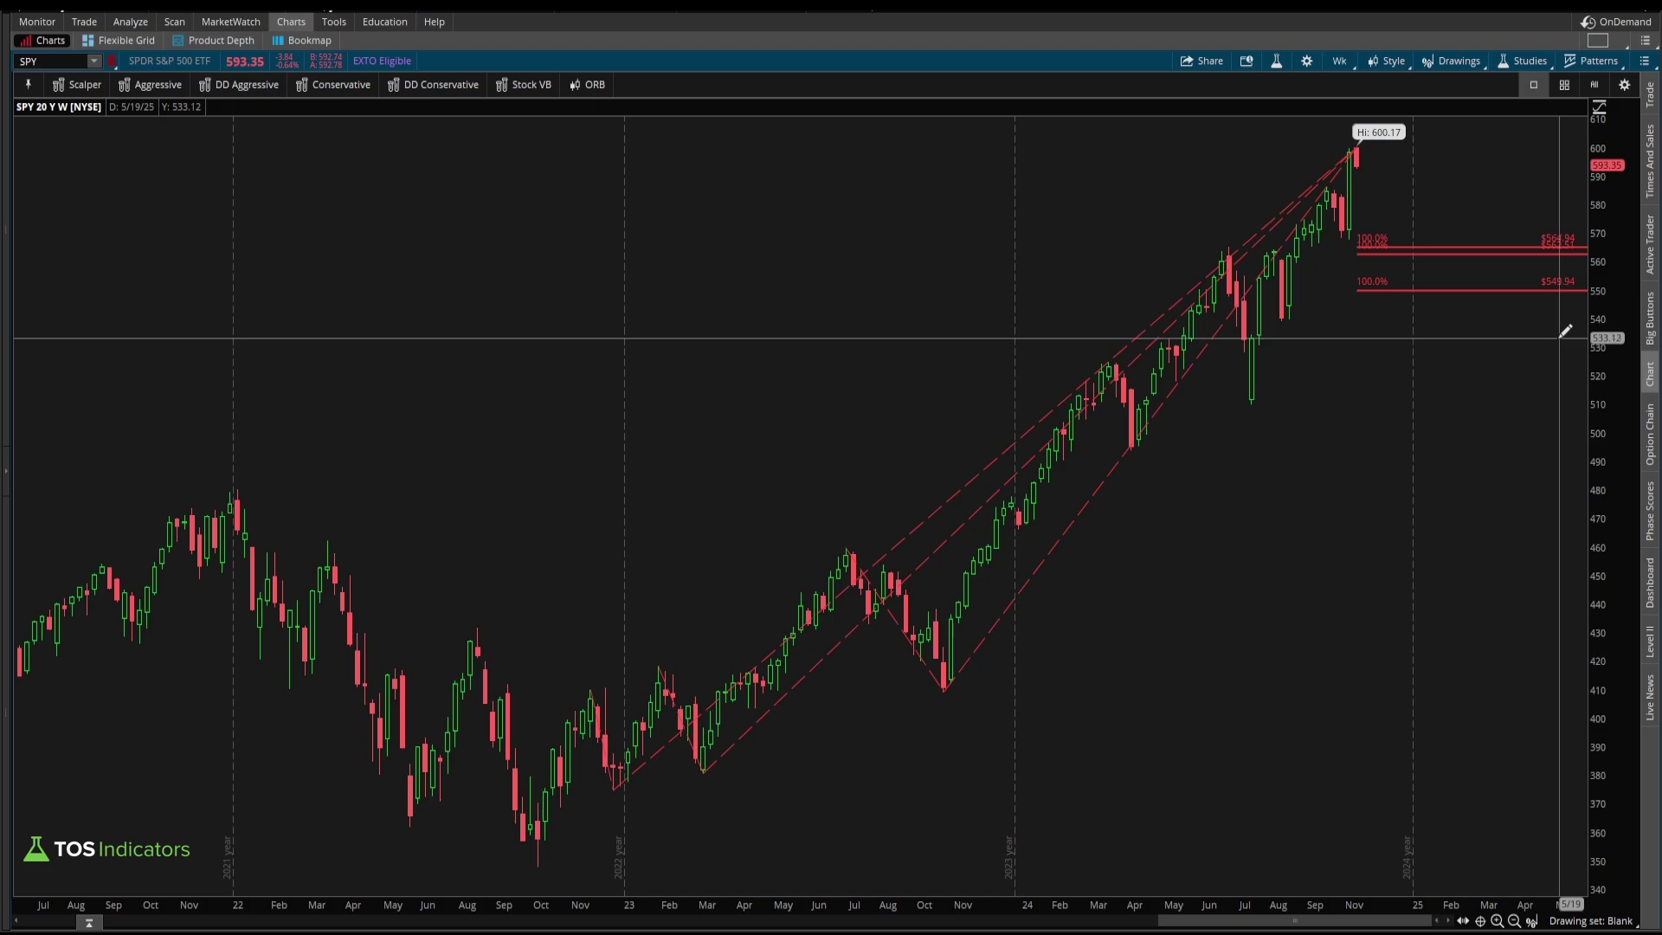
Draw a Fibonacci extension from the March 2024 swing high through the April 2024 low to the all-time high
click(1109, 363)
click(1132, 447)
click(1356, 150)
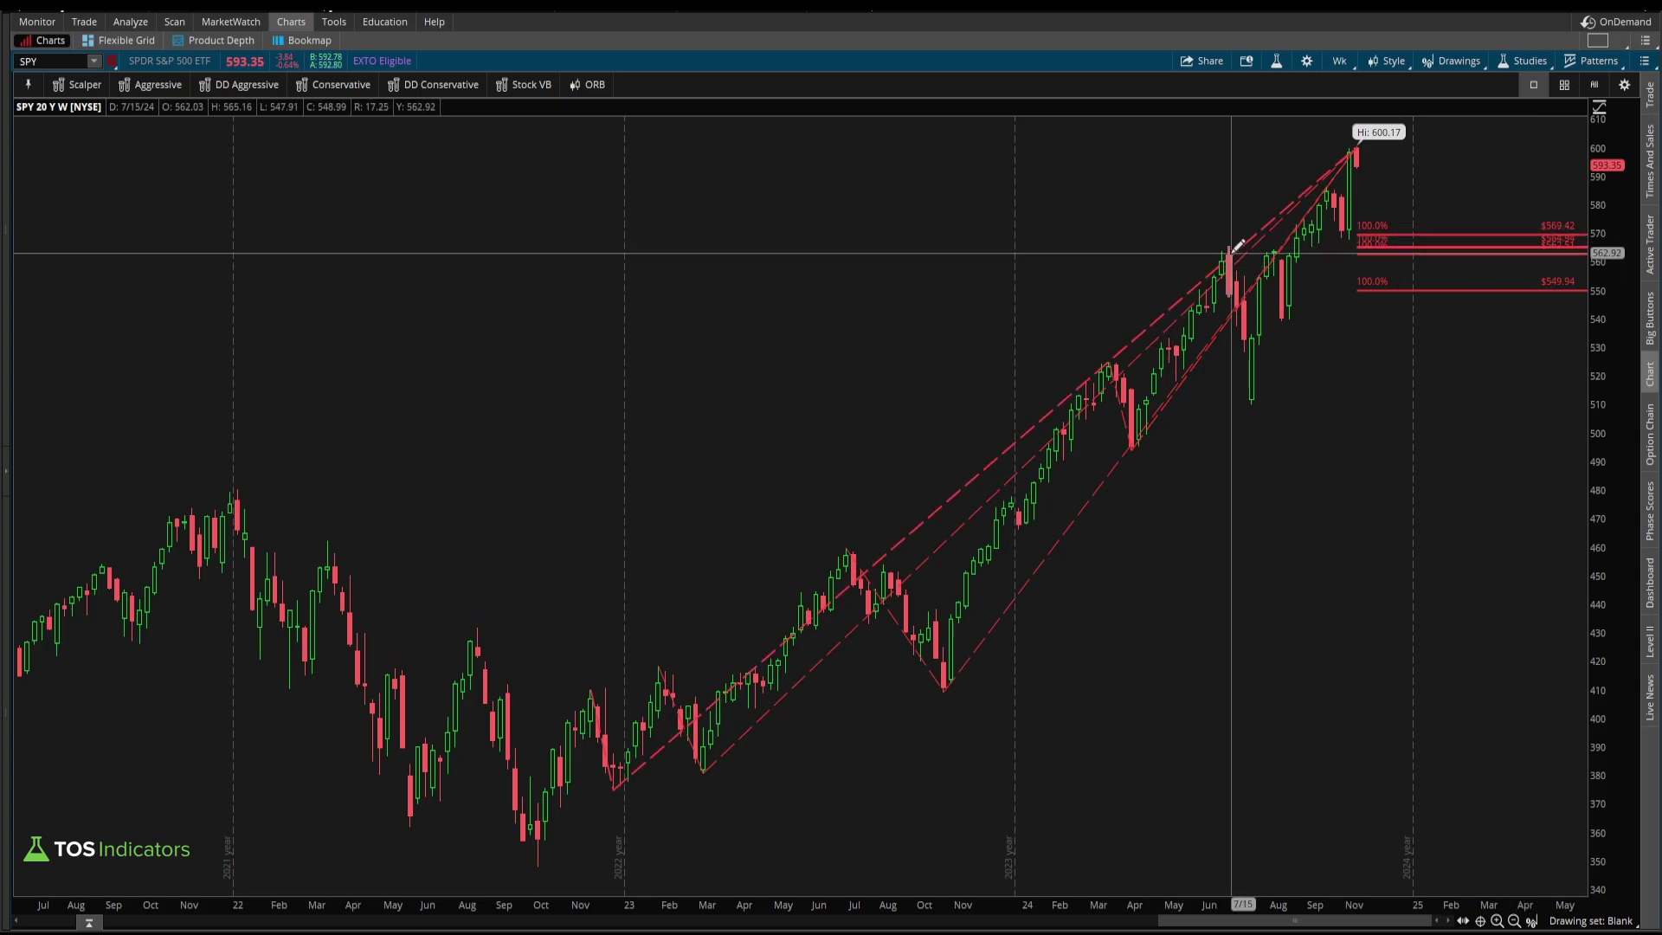
Draw a Fibonacci extension from the July 2024 swing high through the August 2024 low to the all-time high
scroll(1235, 250, down, 10)
scroll(1172, 264, up, 10)
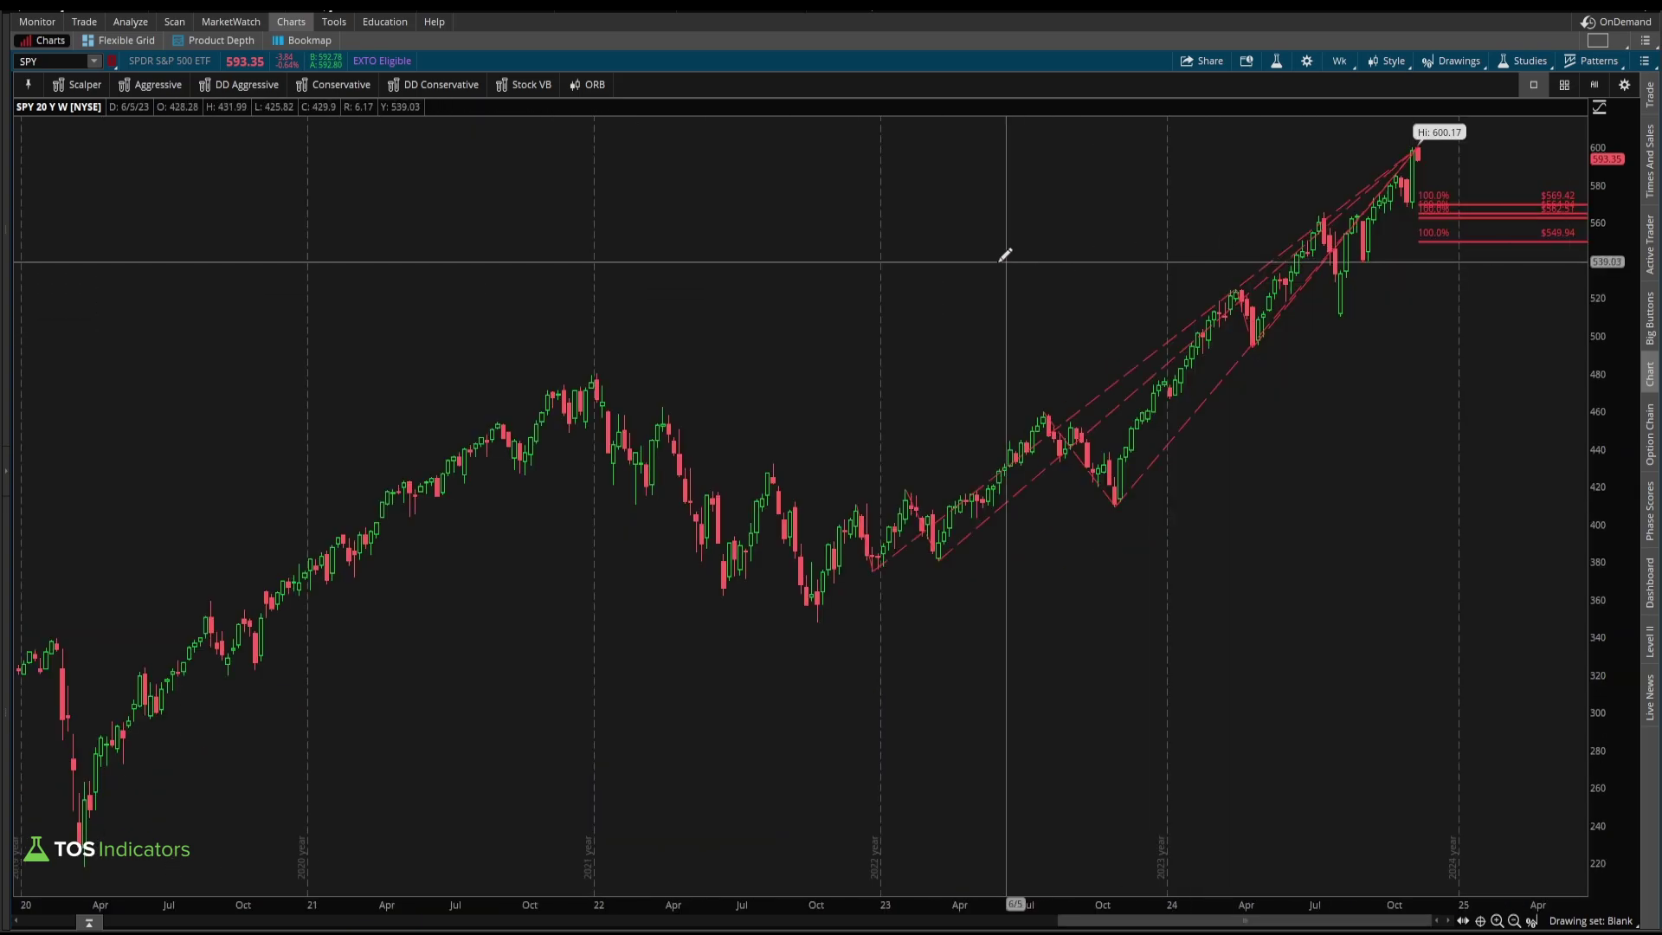
click(1006, 483)
click(1233, 145)
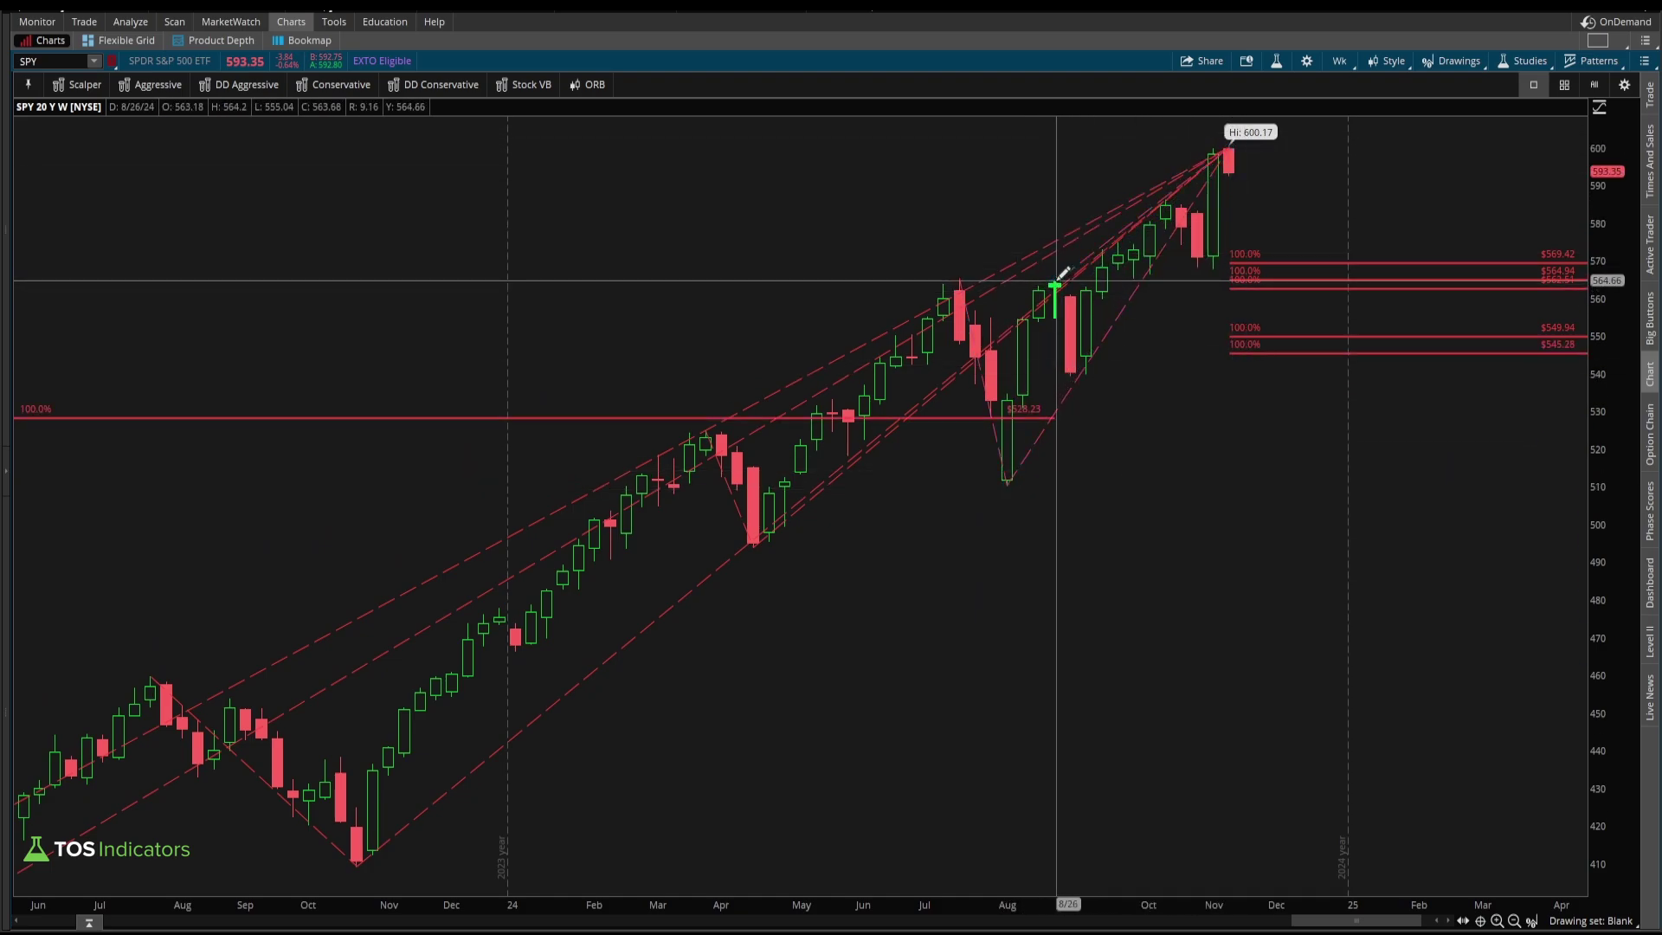
Remove the misplaced extension and draw one from the late August 2024 high through the September low to the all-time high
right_click(1036, 419)
click(1095, 461)
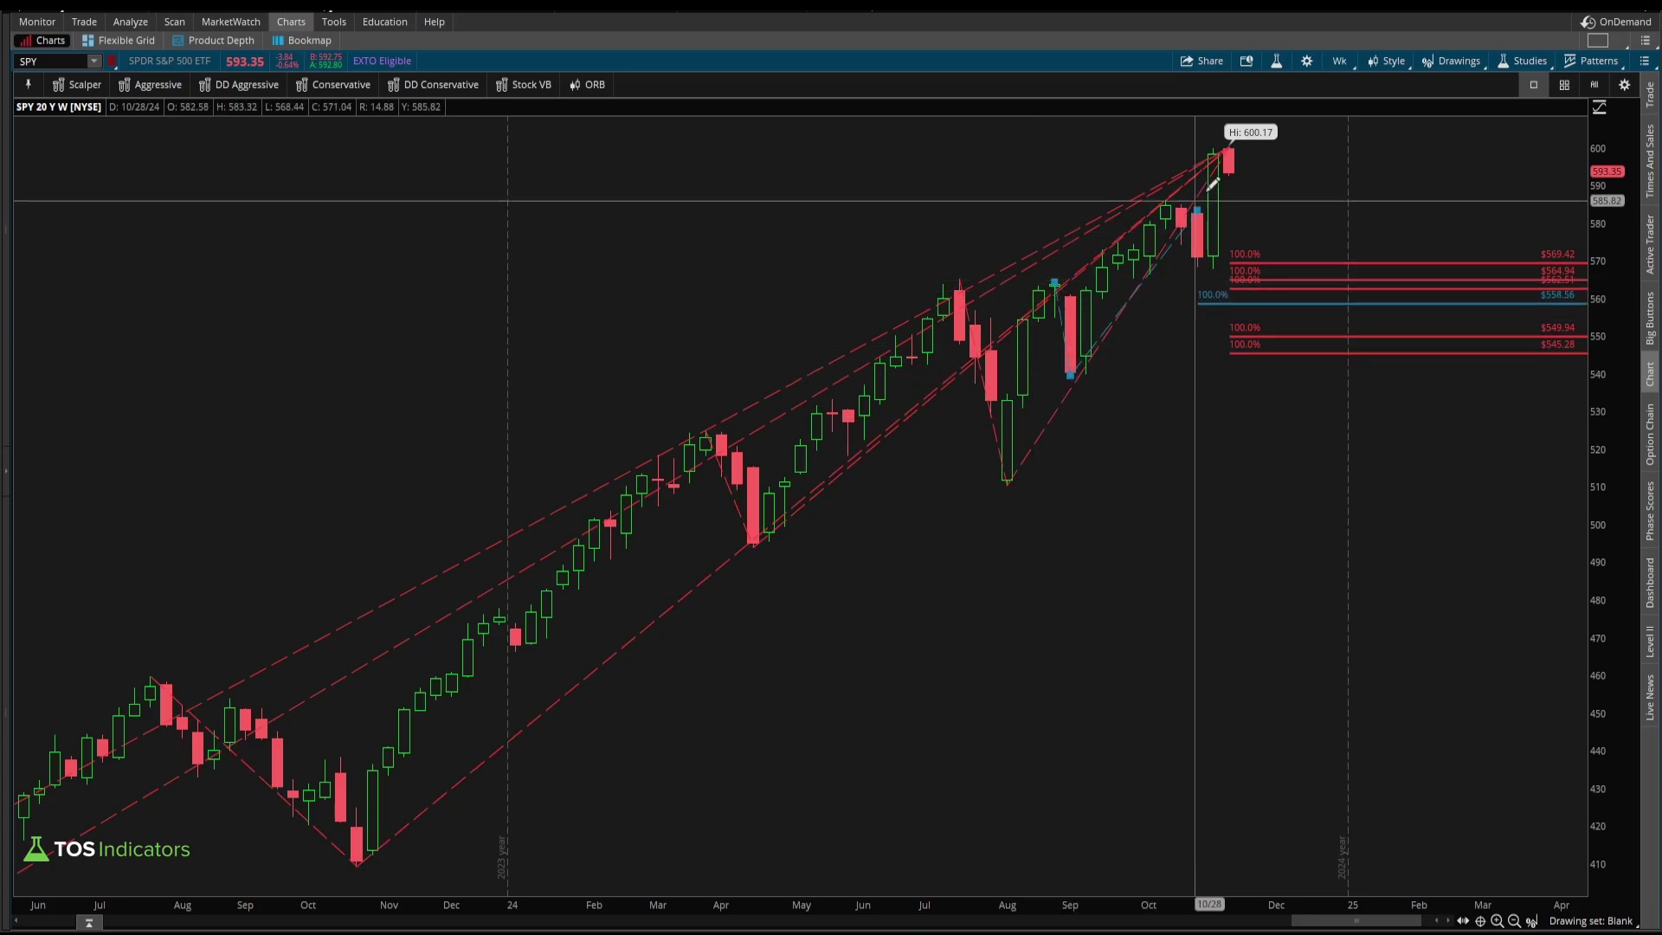
click(1230, 148)
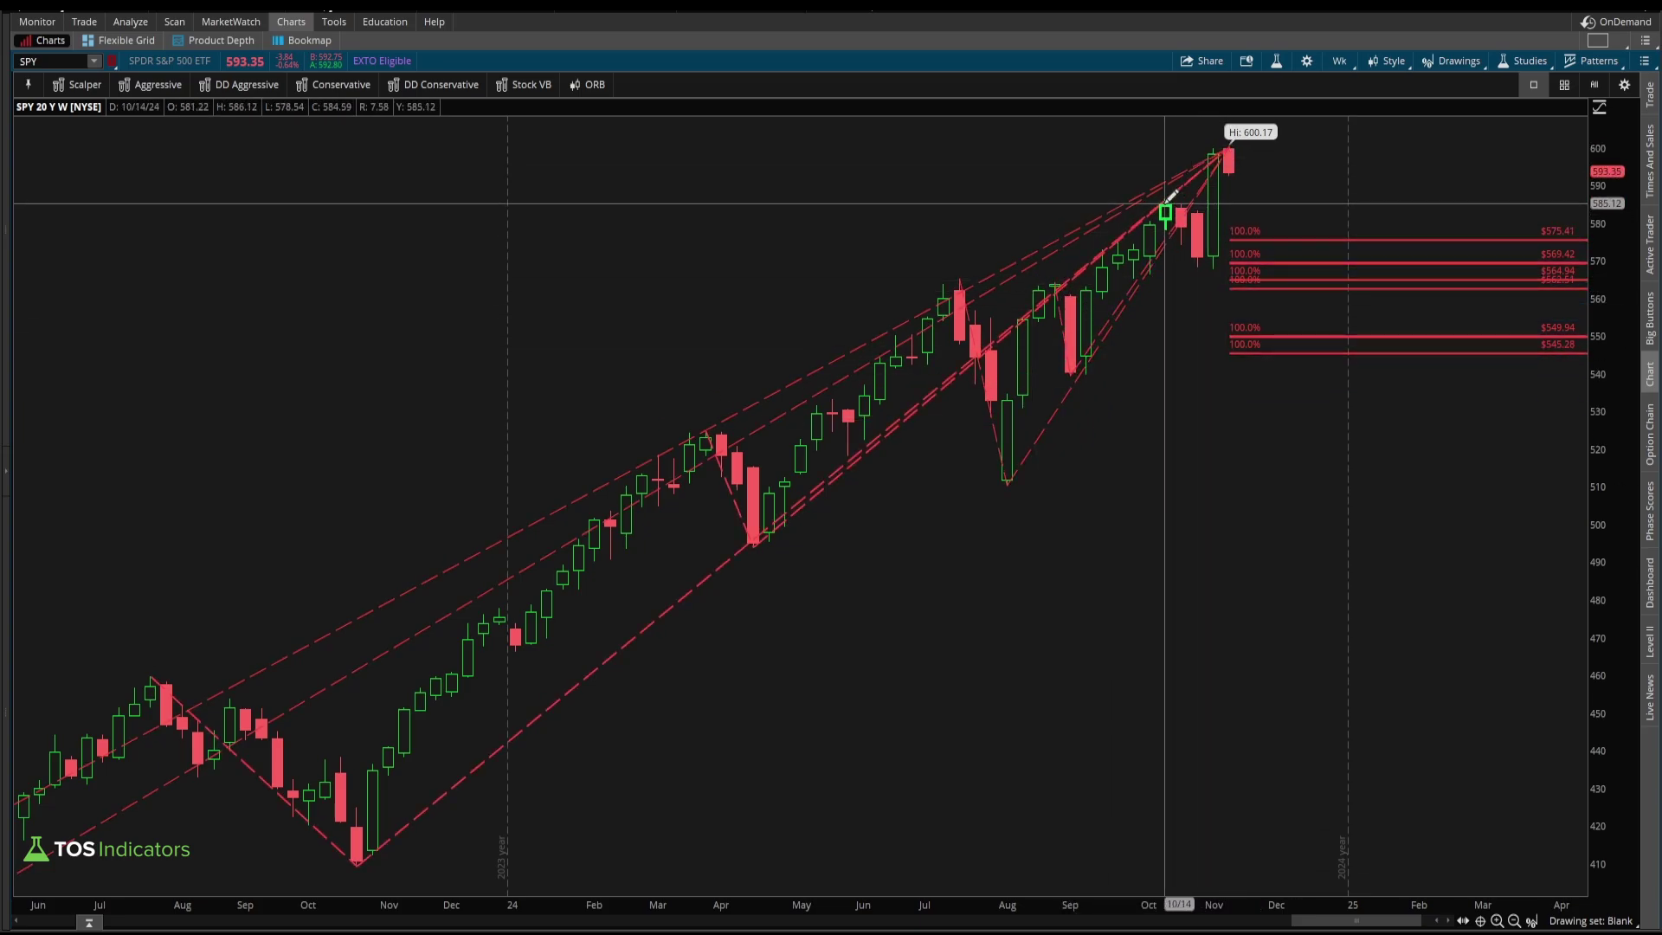
Draw a Fibonacci extension from the October 2024 swing high through the early November low to the all-time high
click(1175, 206)
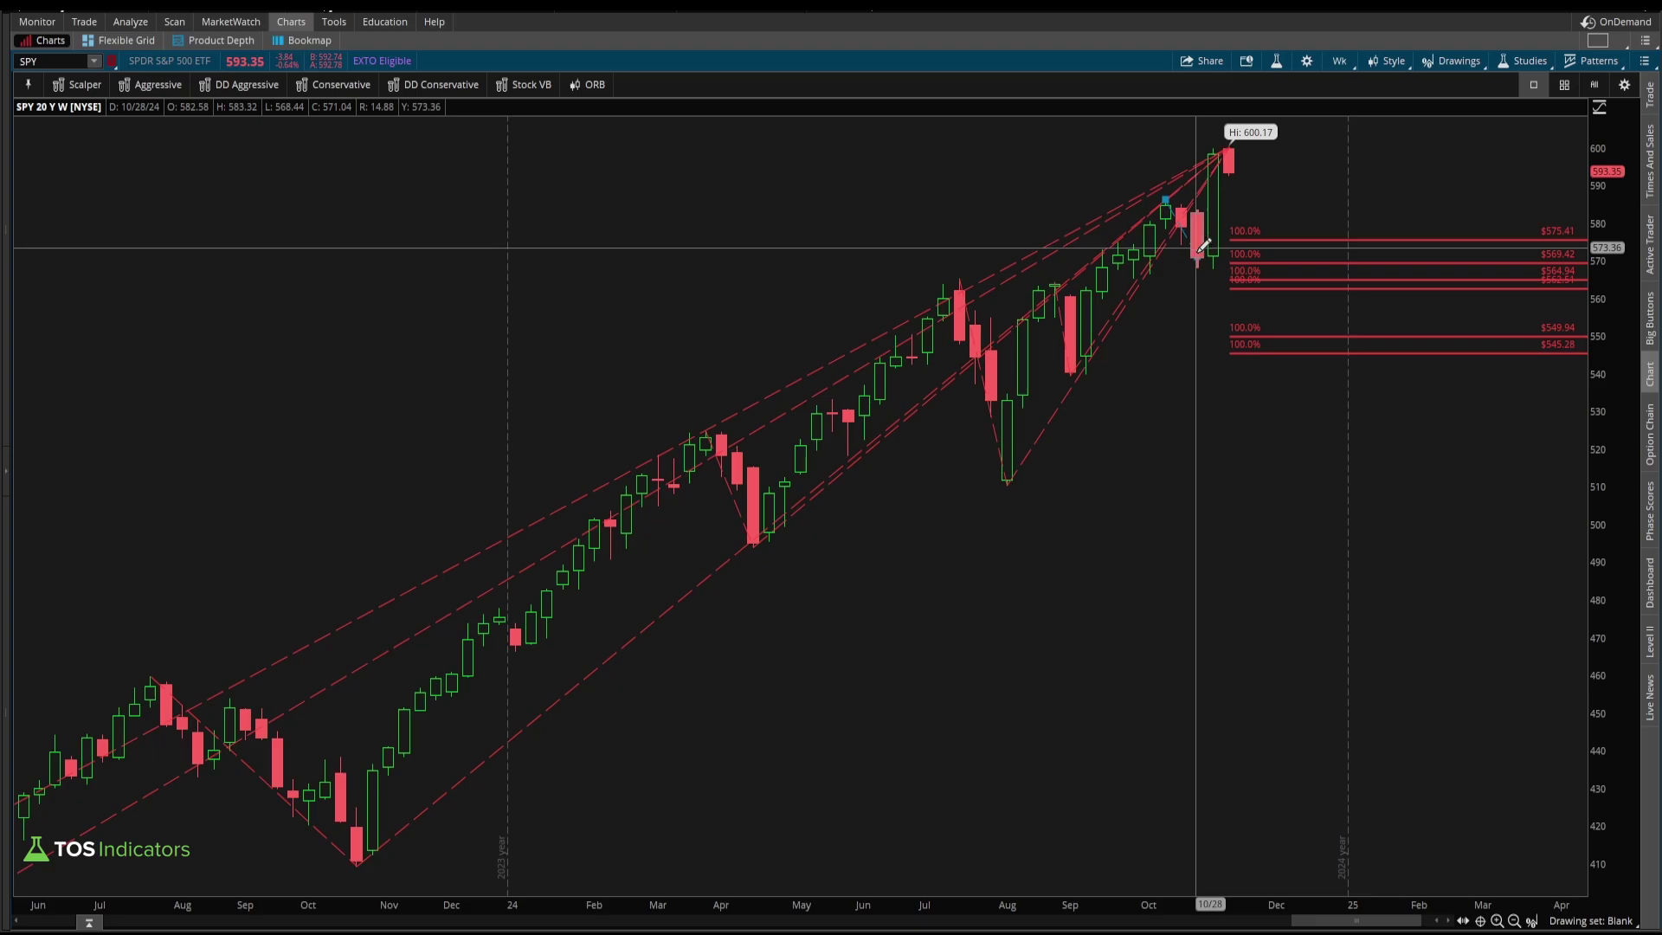
click(1216, 267)
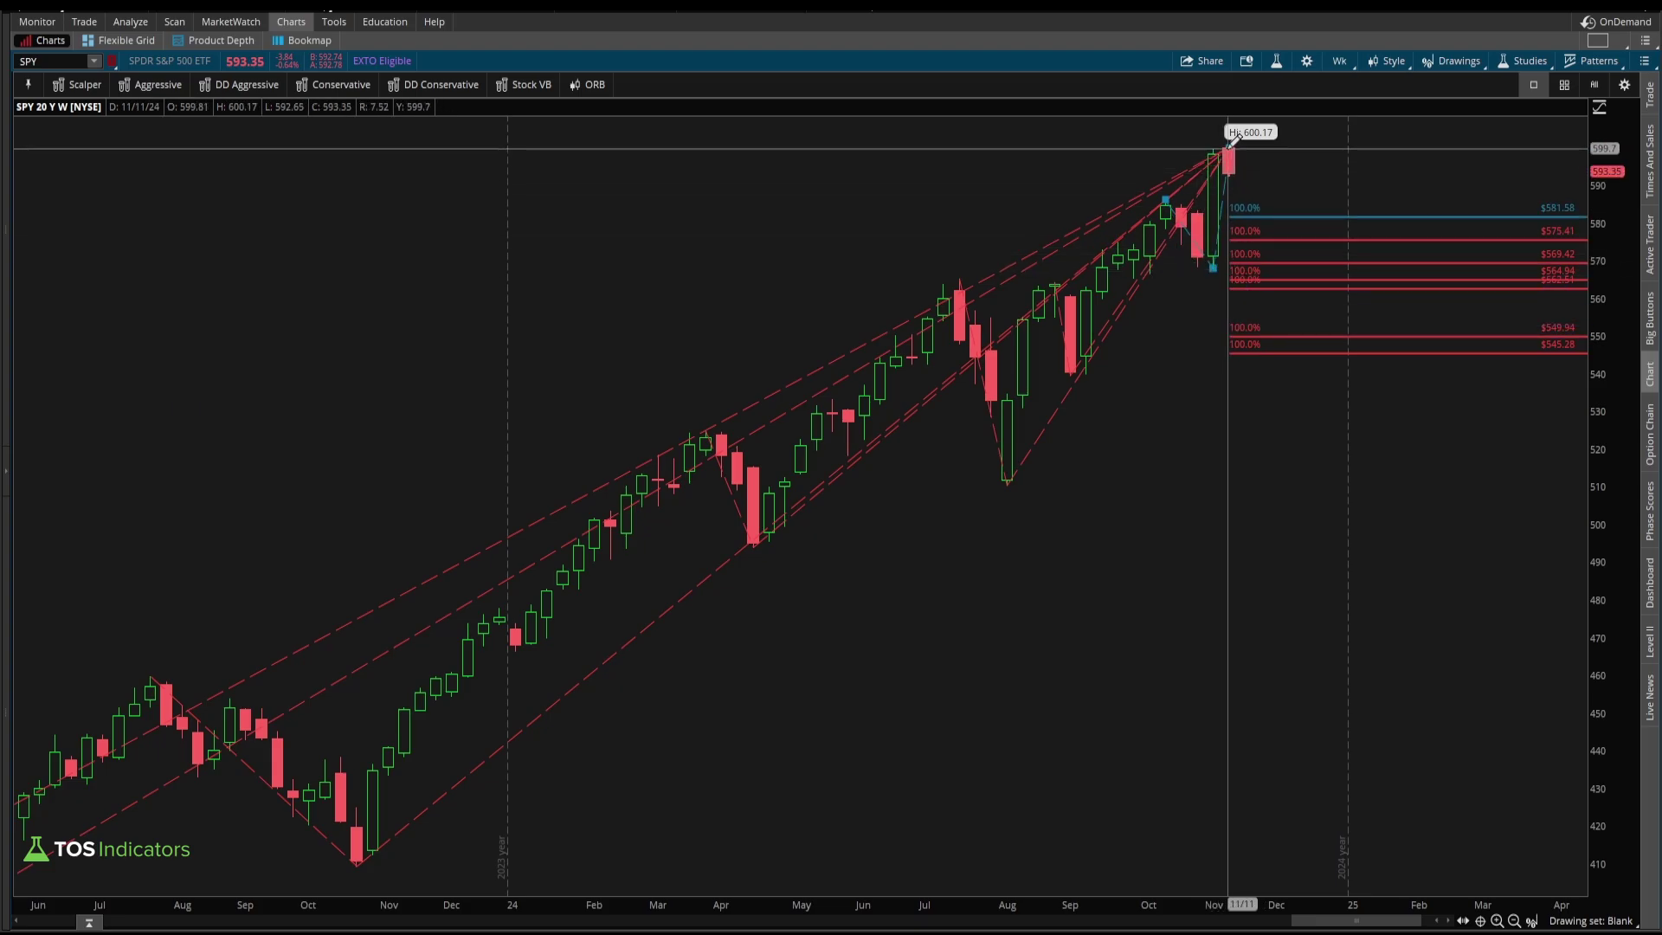
click(1233, 139)
Set the SPY chart's time frame to 5 years with daily candles
click(1333, 62)
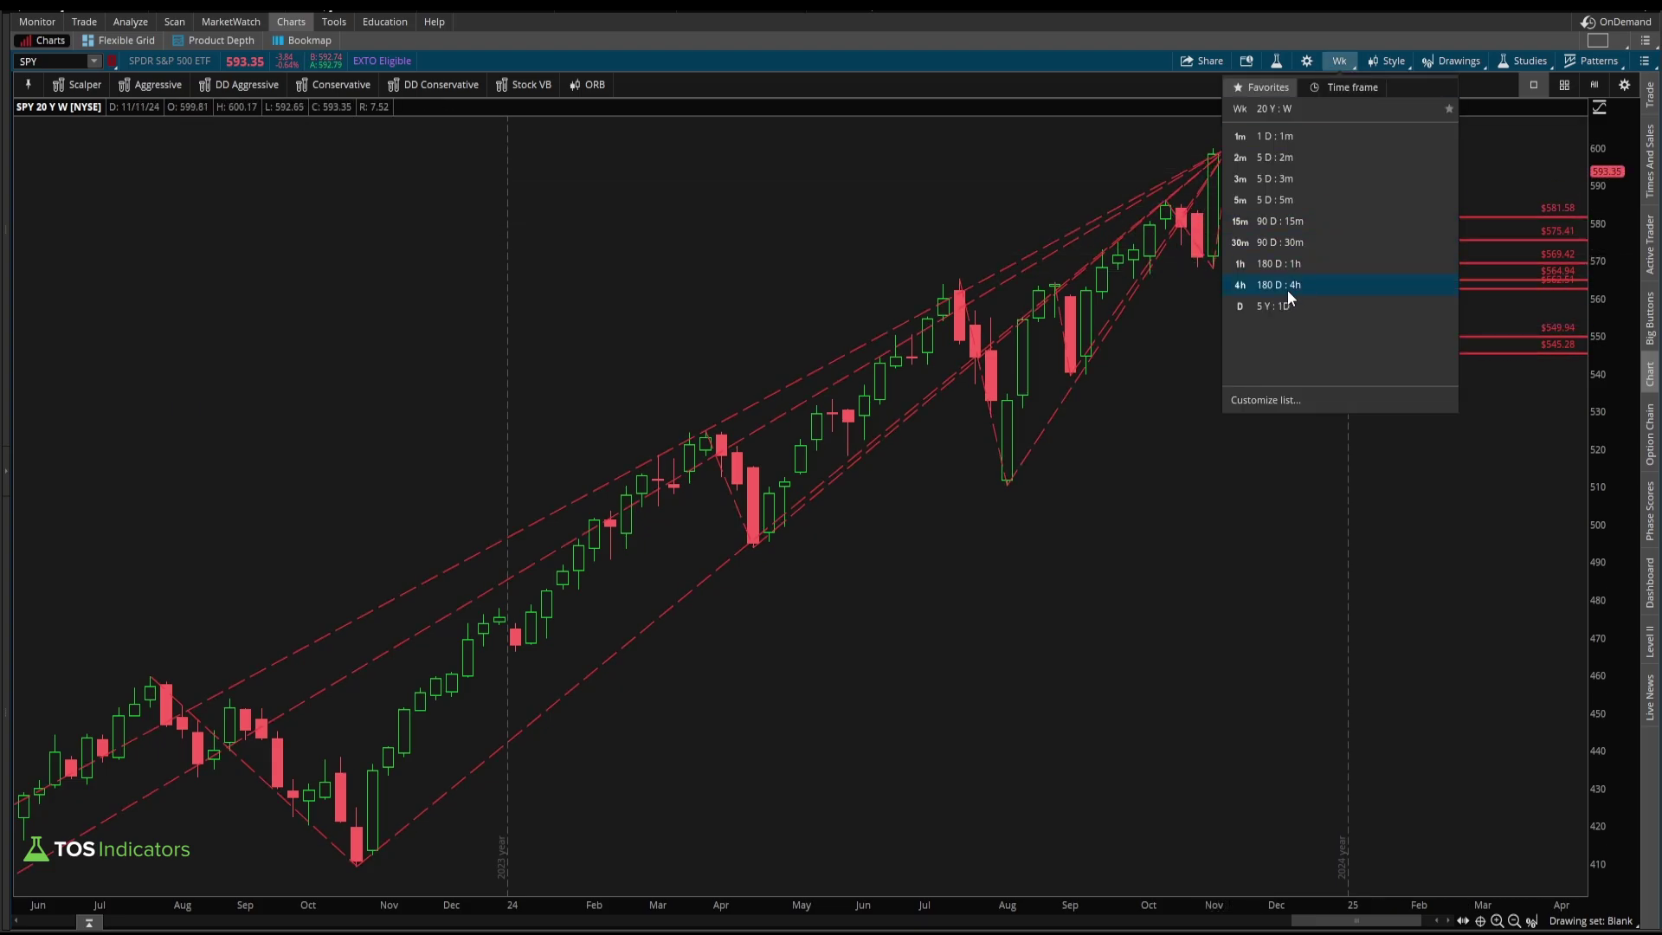
click(1286, 289)
scroll(1241, 475, down, 5)
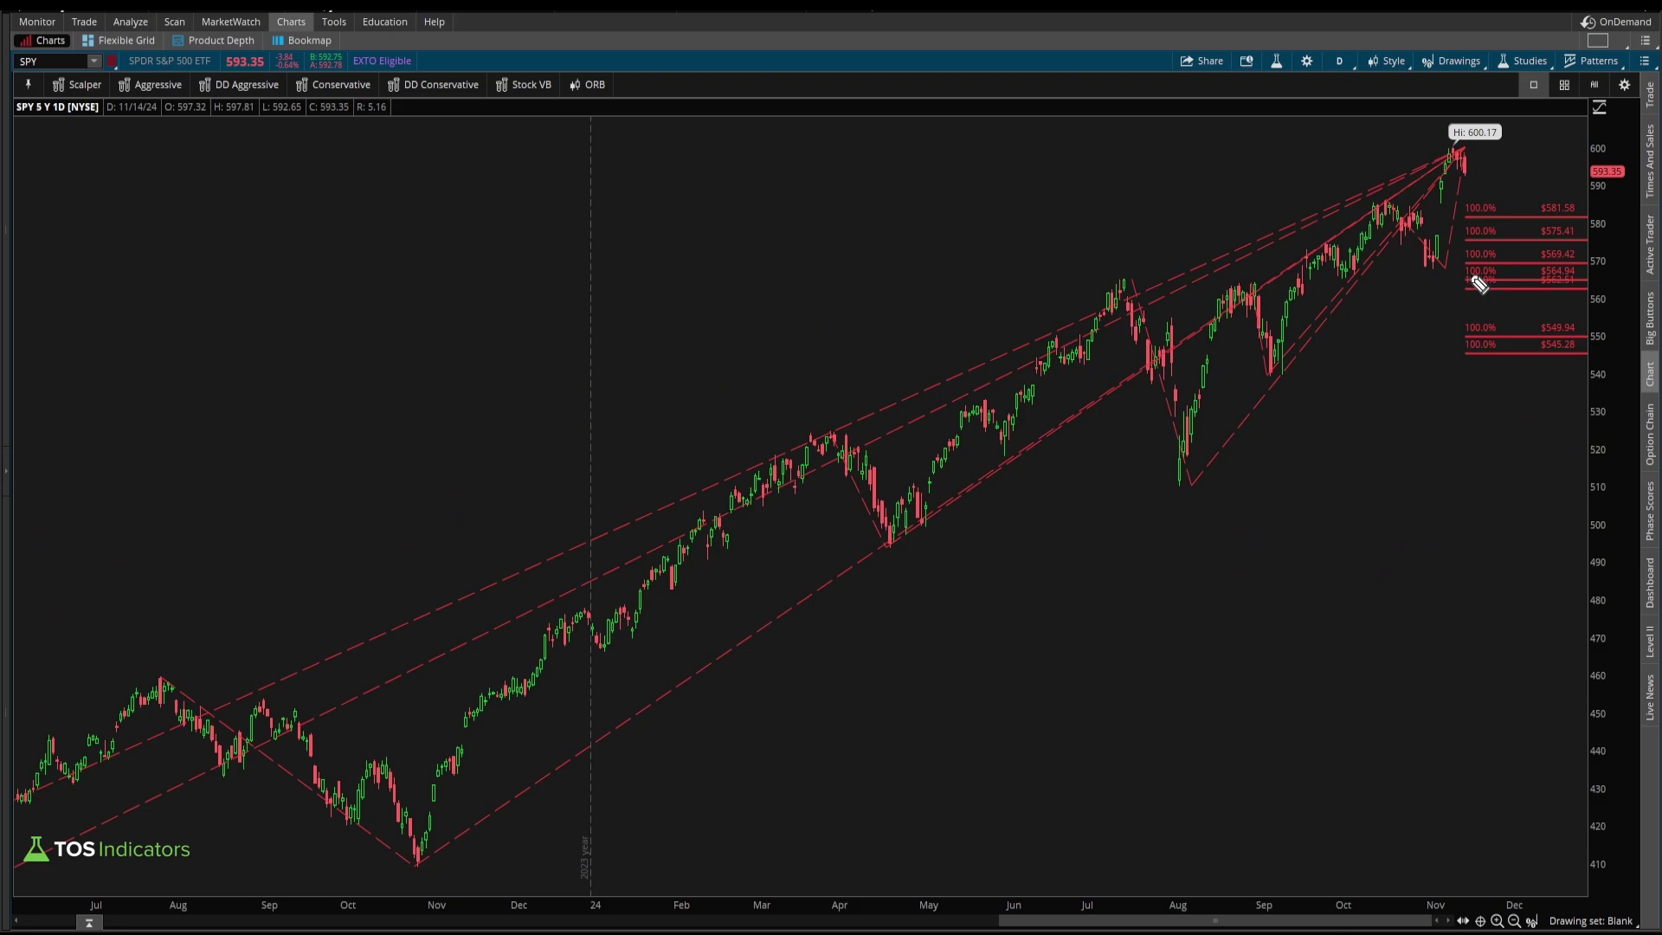
Mark the two highest extension levels, $581.58 and $575.41, with the pen and clear the annotations
mouse_move(1478, 210)
mouse_down()
mouse_move(1494, 280)
mouse_move(1497, 268)
mouse_up()
mouse_move(1498, 220)
mouse_down()
mouse_move(1519, 186)
mouse_move(1545, 232)
mouse_up()
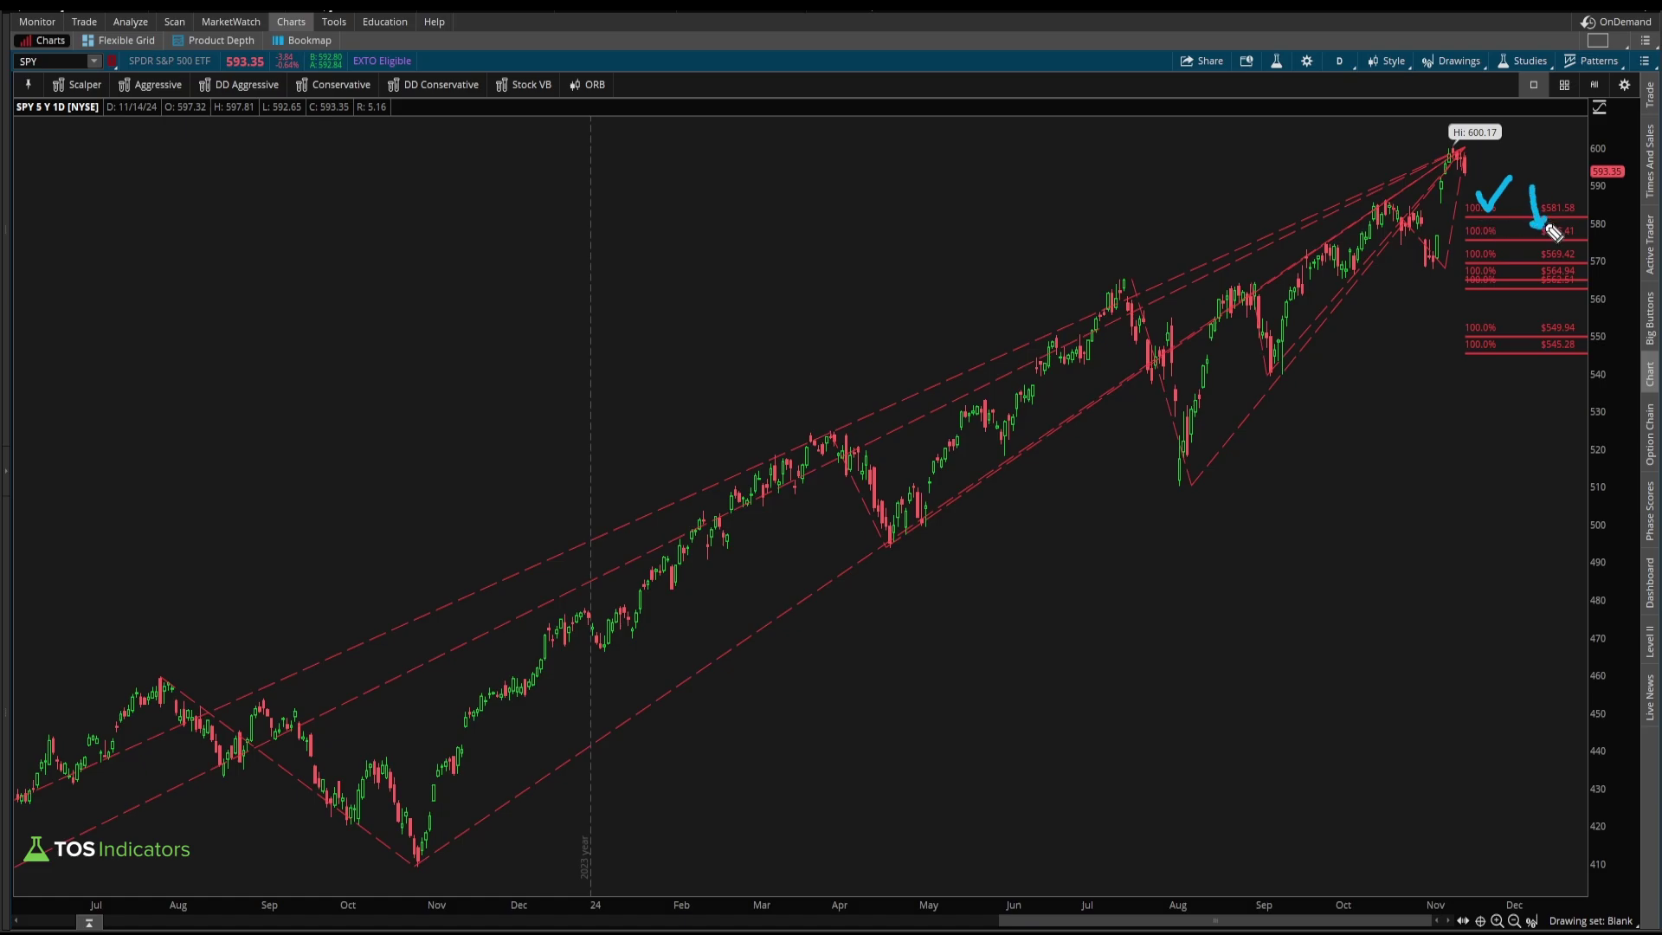
key(Delete)
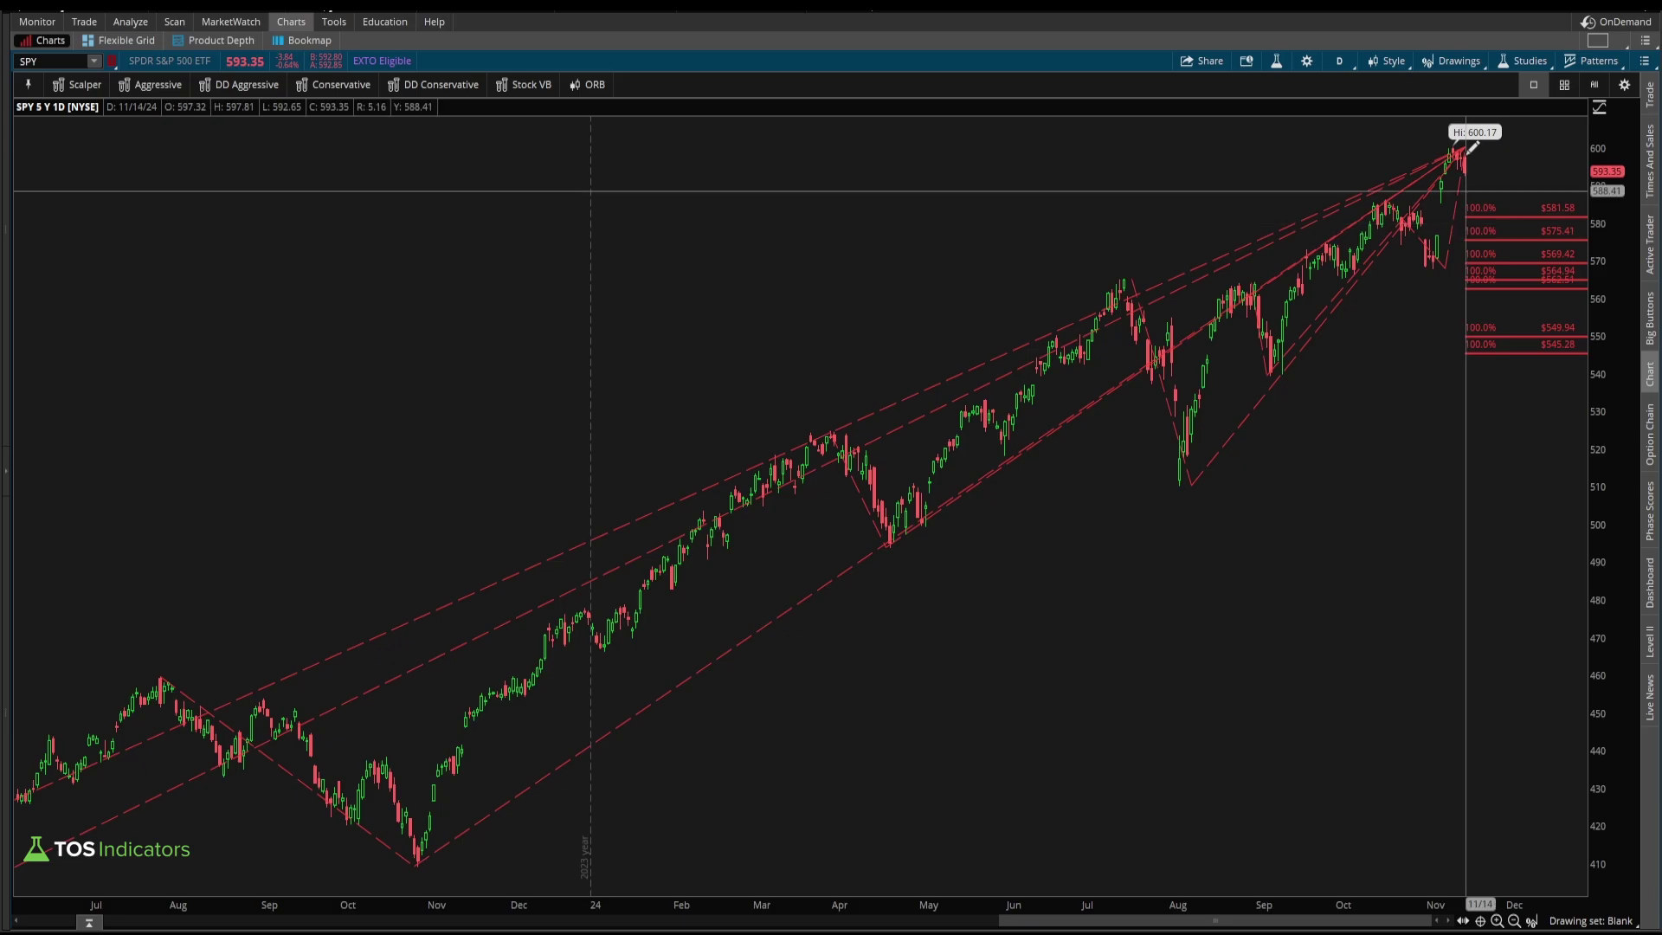
Add price levels at about $565, $581, $575 and $550 where the extension levels meet earlier price structure
click(1462, 62)
mouse_move(1471, 180)
click(1596, 214)
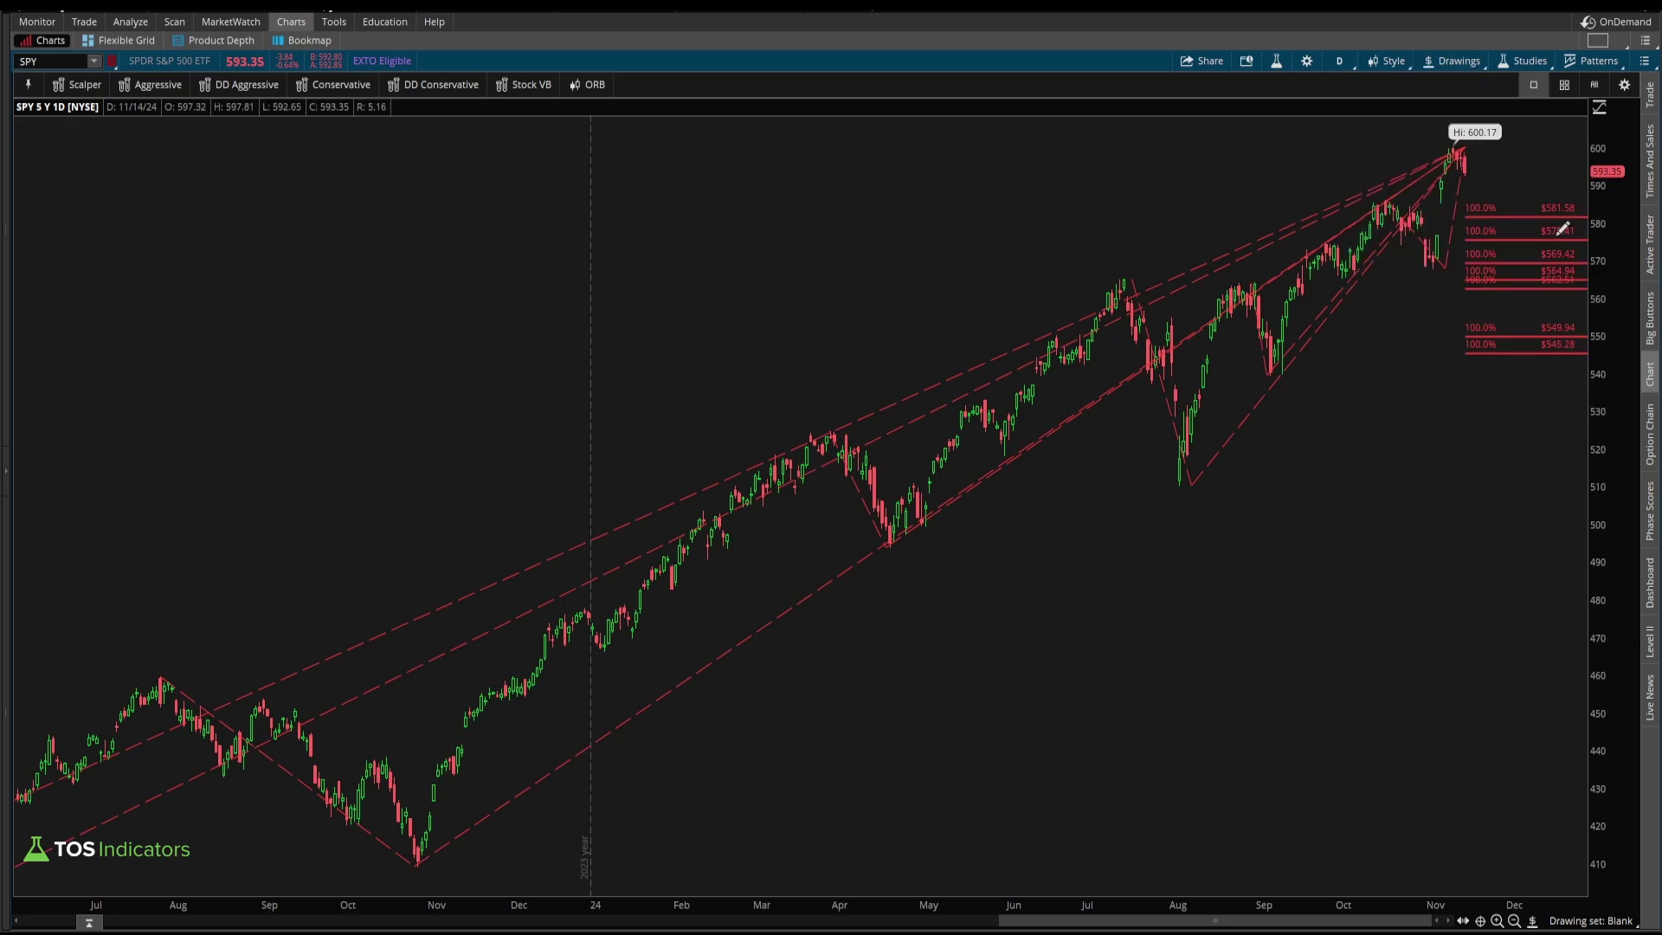
click(1119, 280)
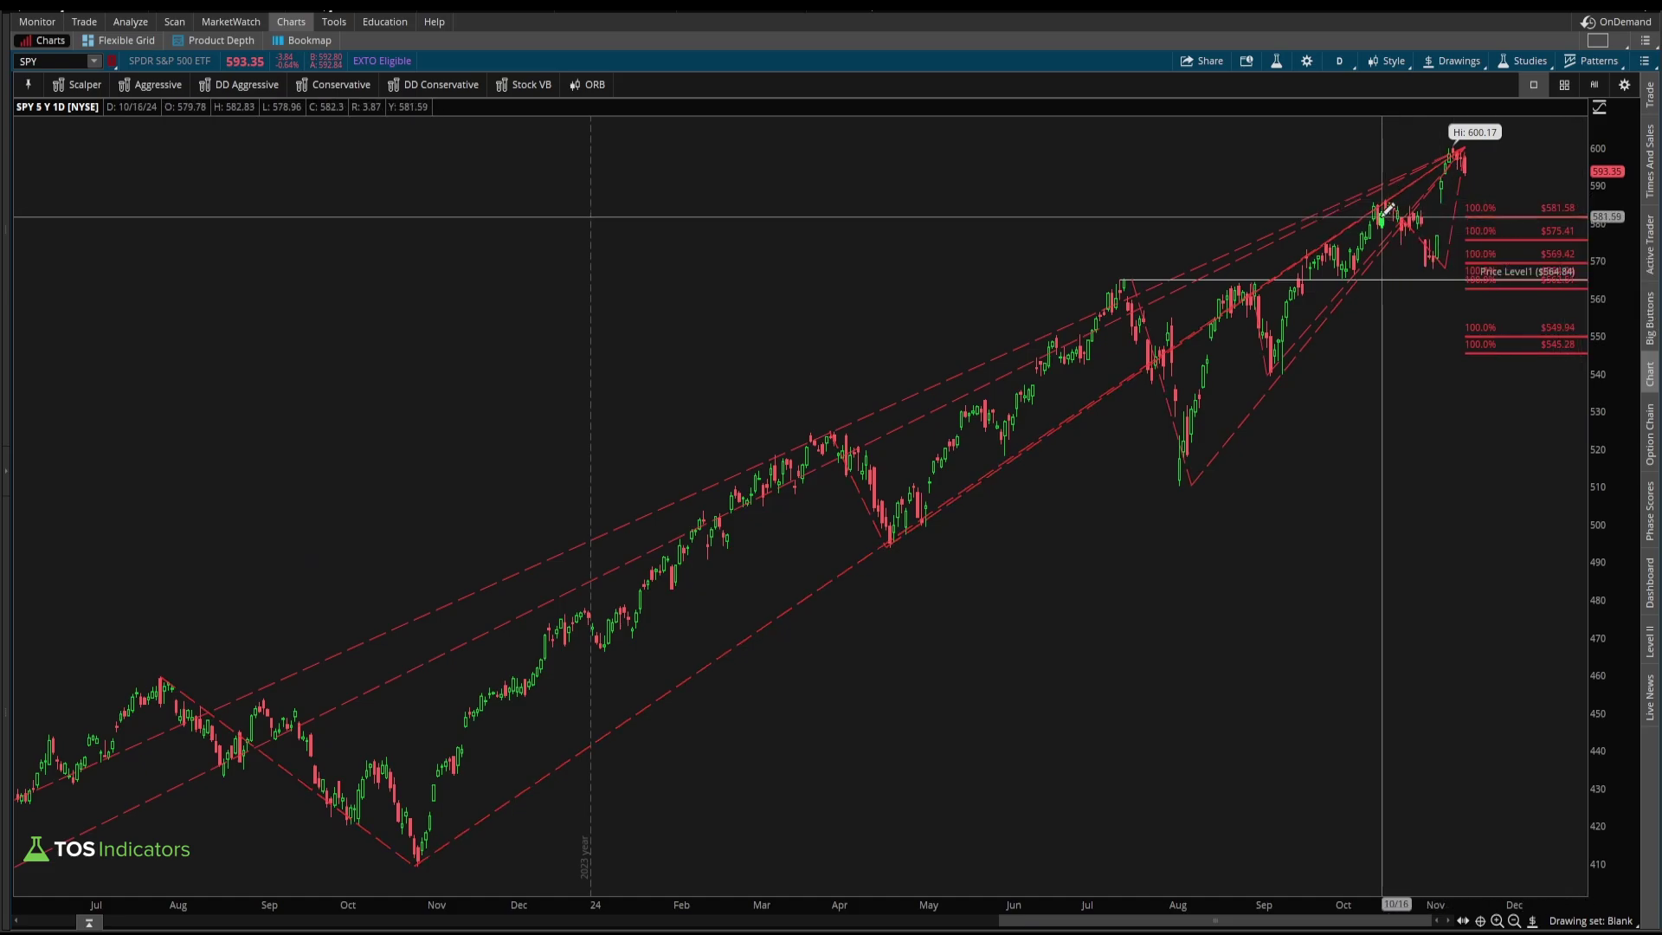
click(1236, 216)
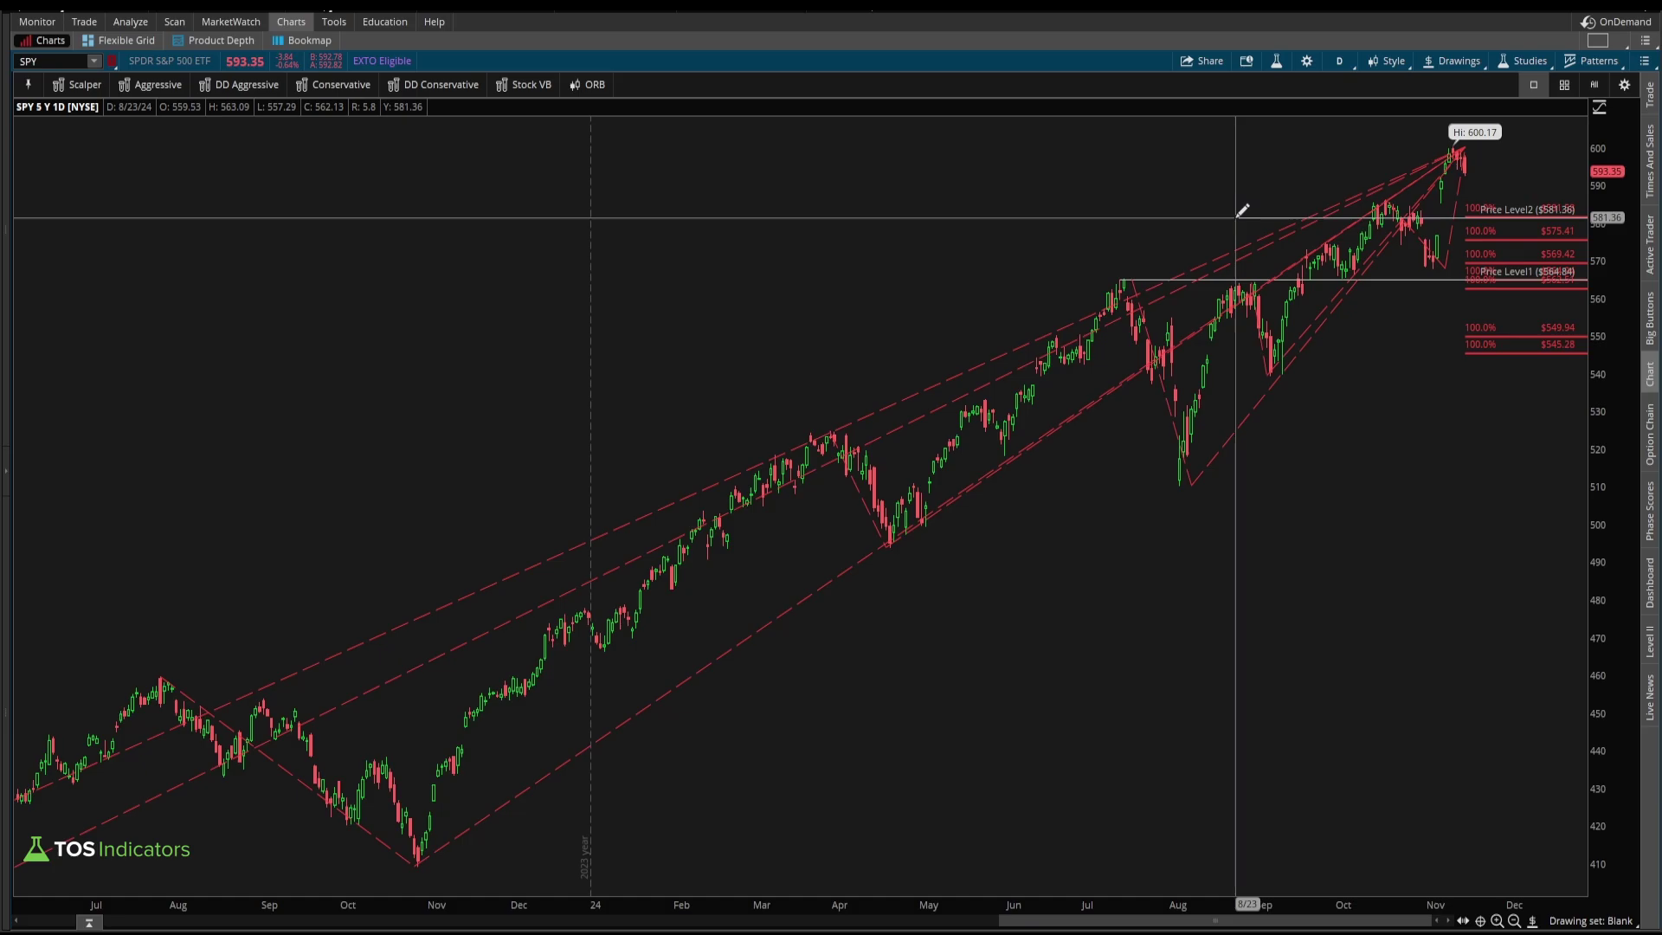
click(1390, 239)
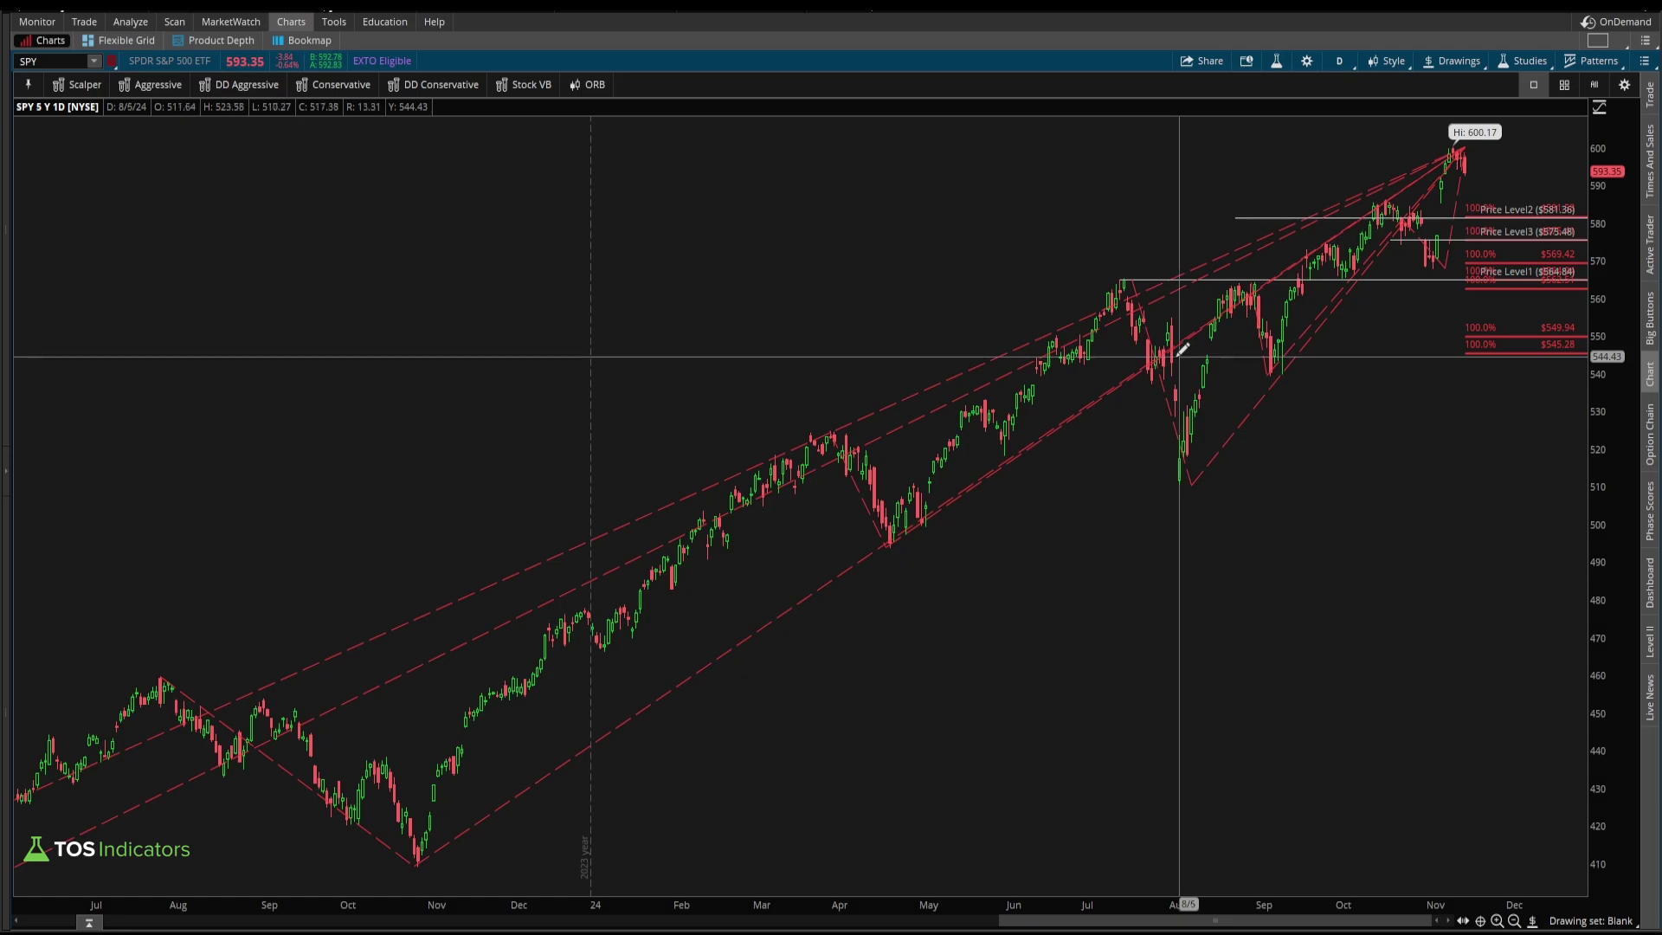
click(1057, 336)
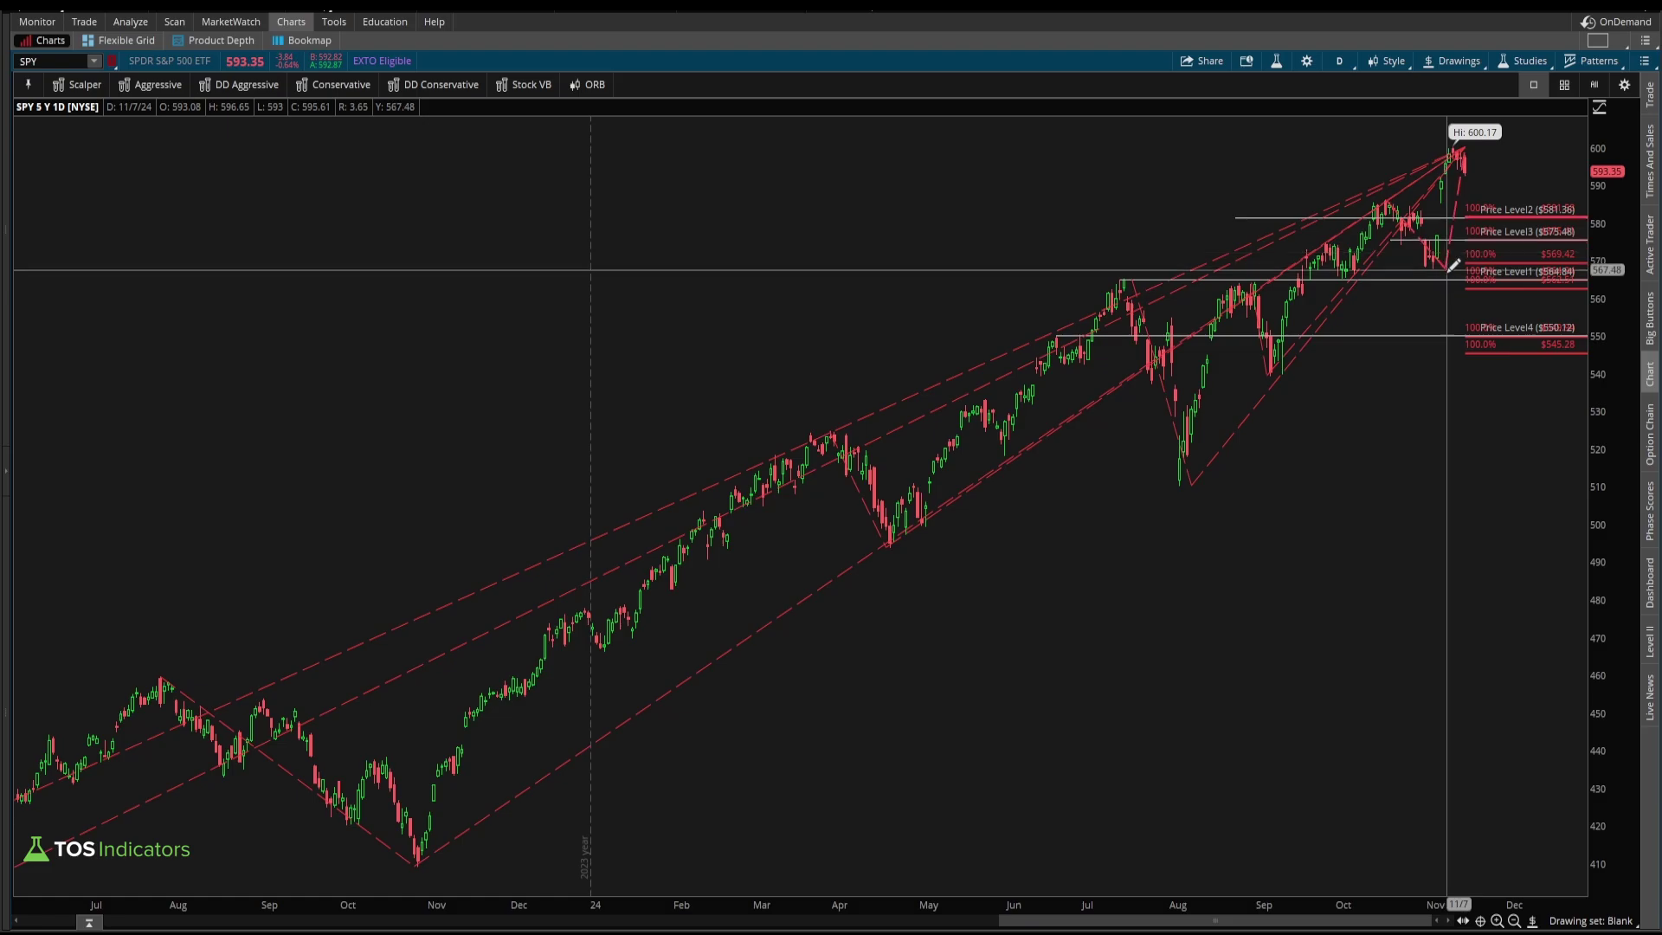
Annotate a pullback toward the $581 and $575 levels, highlight the $565 and $550 levels, and clear the marks
drag(1465, 168, 1489, 213)
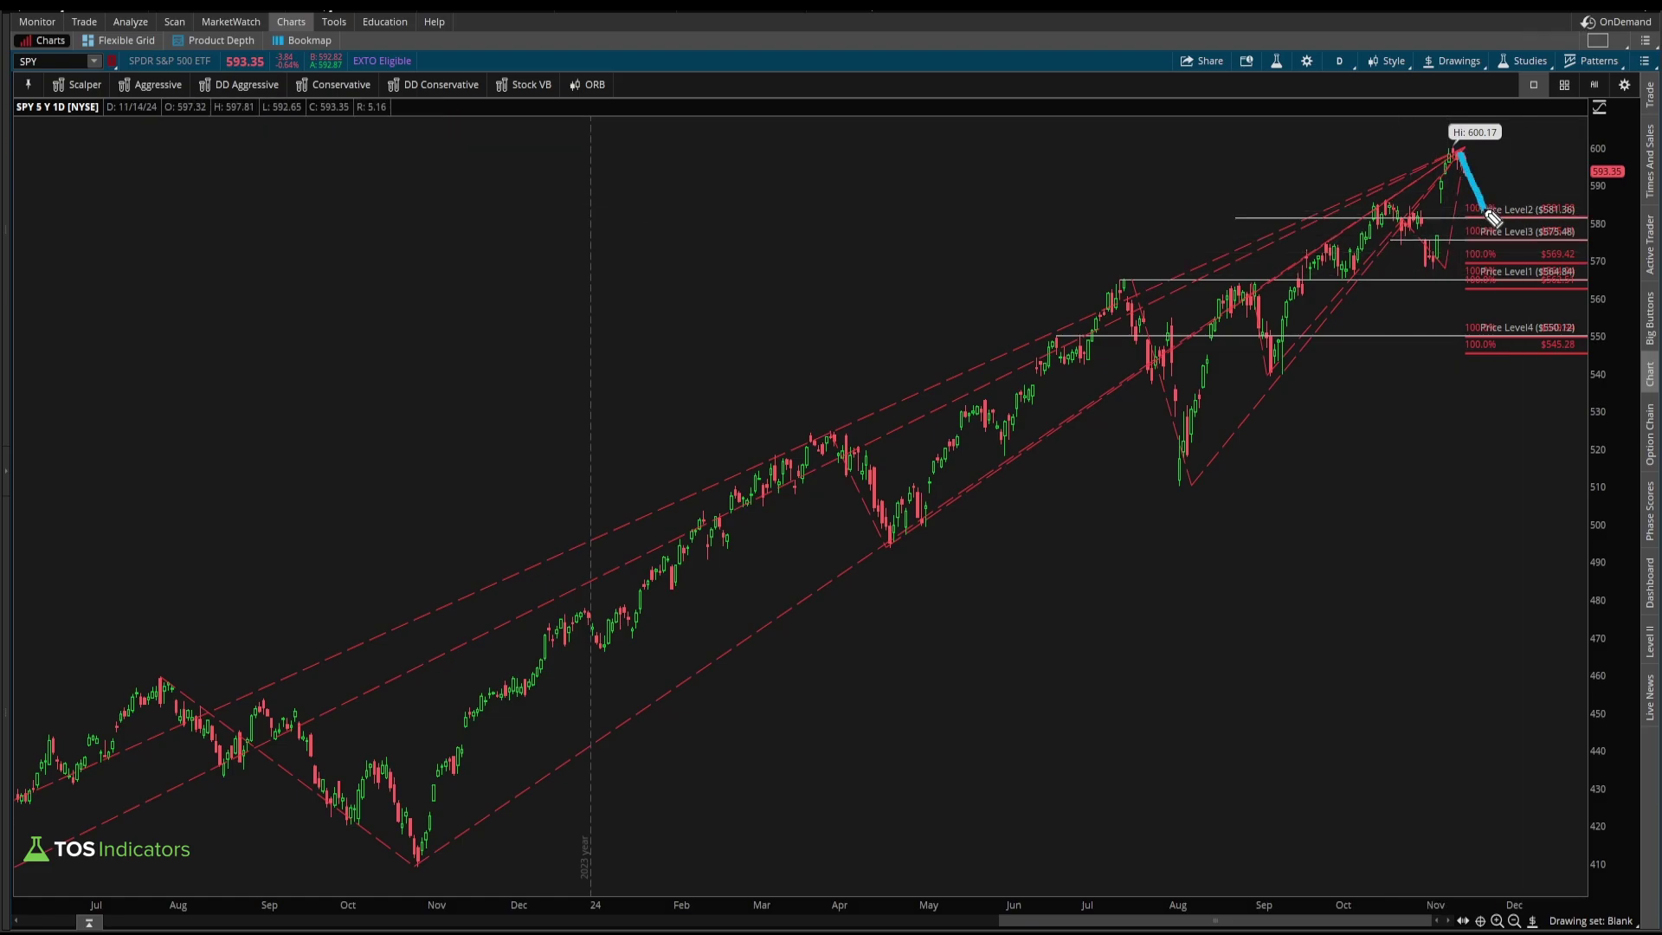
key(Escape)
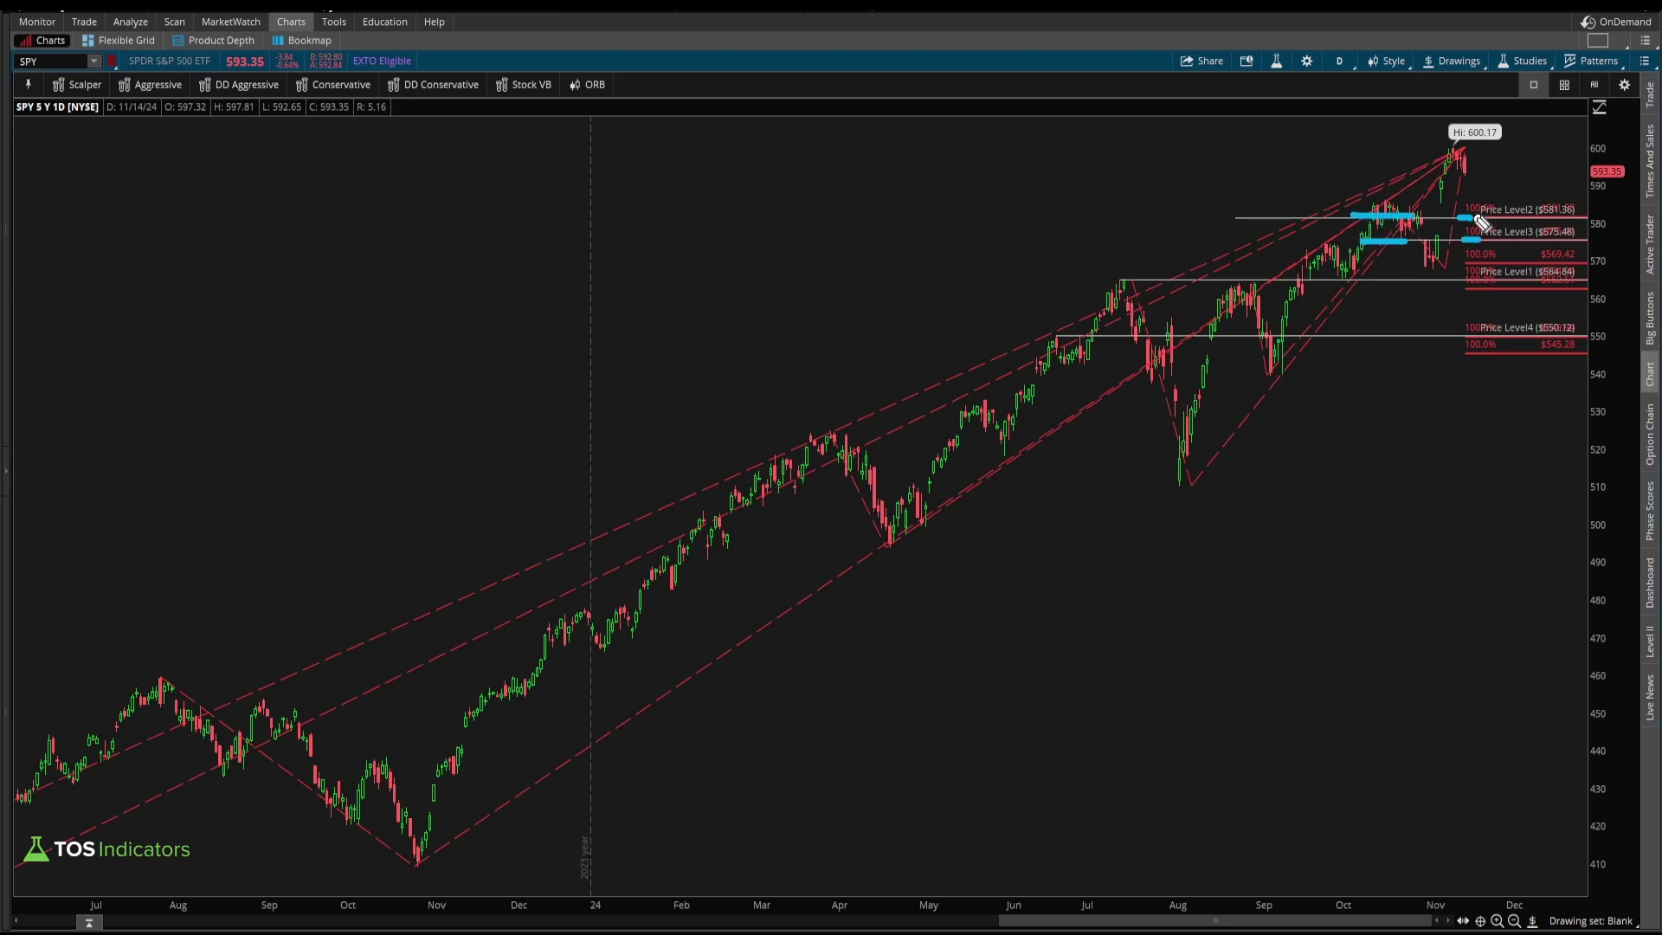
drag(1463, 156, 1504, 240)
mouse_move(1606, 332)
mouse_down()
mouse_move(1582, 345)
mouse_move(1610, 328)
mouse_move(1540, 297)
mouse_up()
drag(1112, 279, 1145, 280)
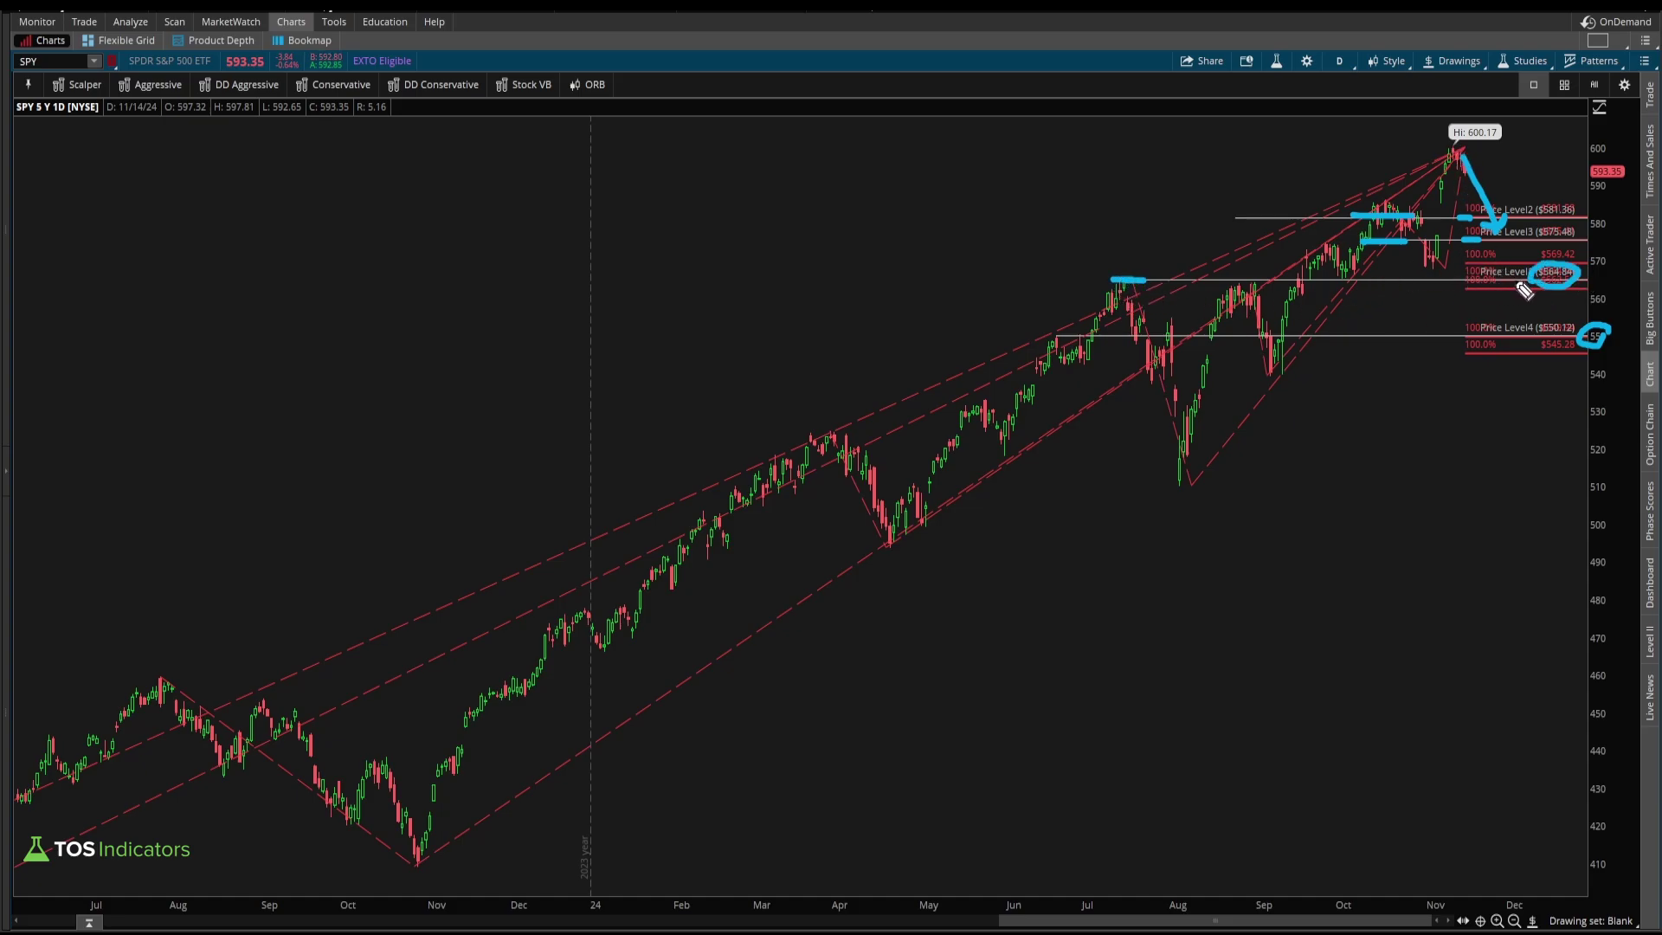
key(ctrl+shift+7)
Annotate a drop from the $565 price level to the $550 level and clear the marks
drag(1471, 282, 1508, 286)
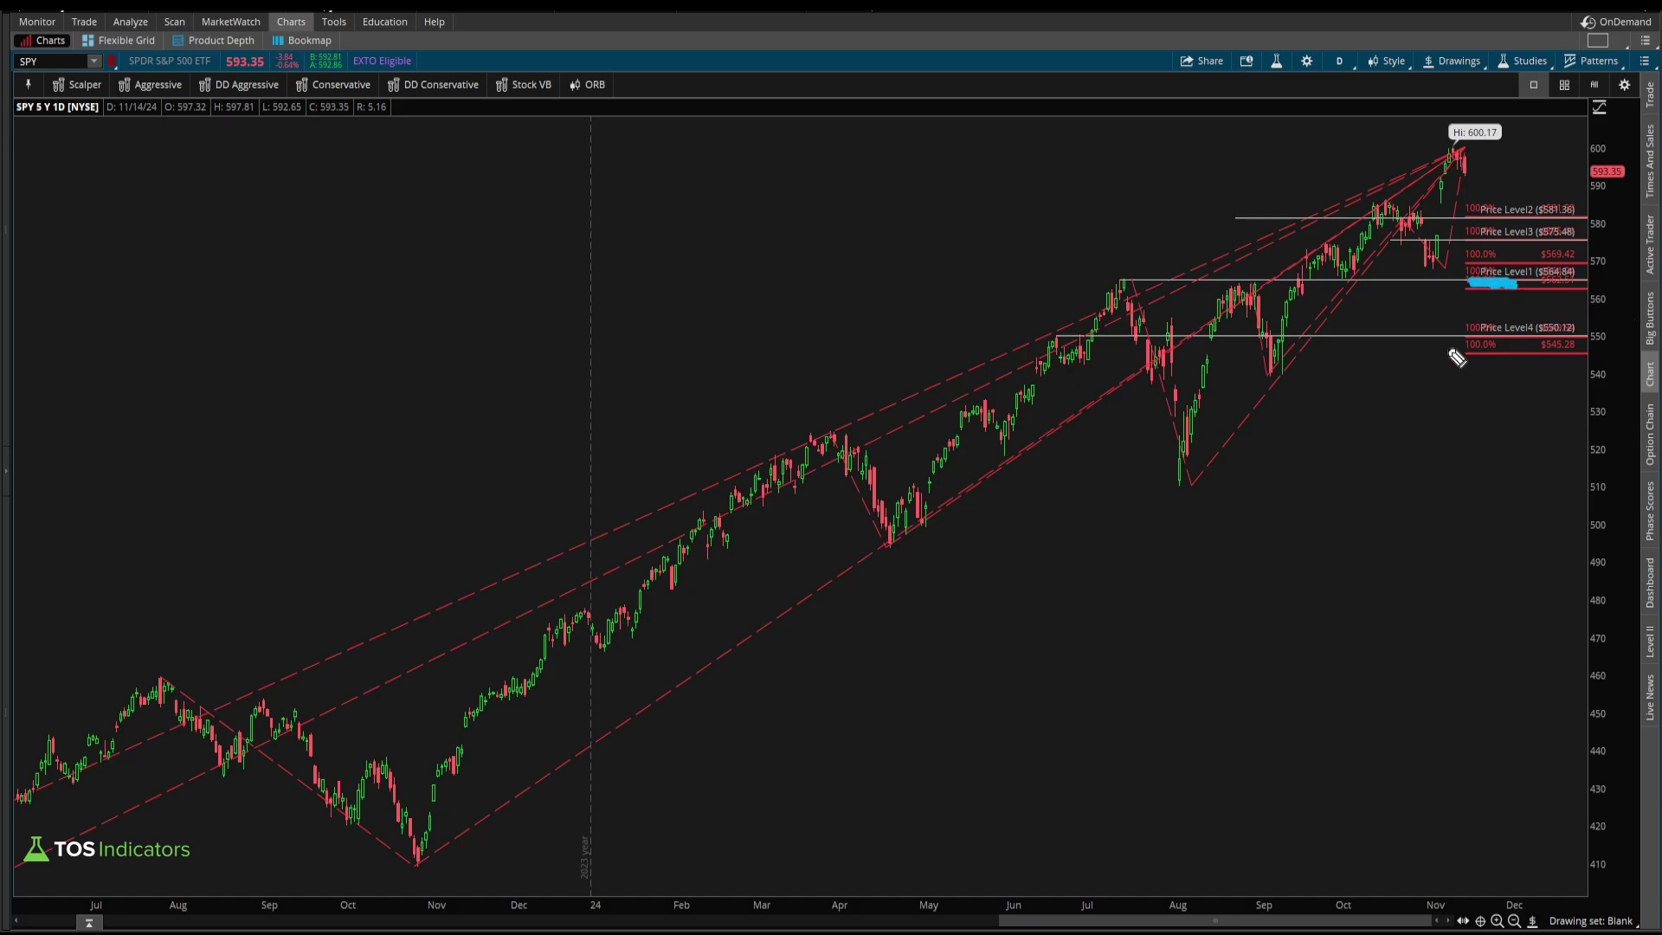
mouse_move(1499, 291)
mouse_down()
mouse_move(1517, 329)
mouse_move(1503, 330)
mouse_up()
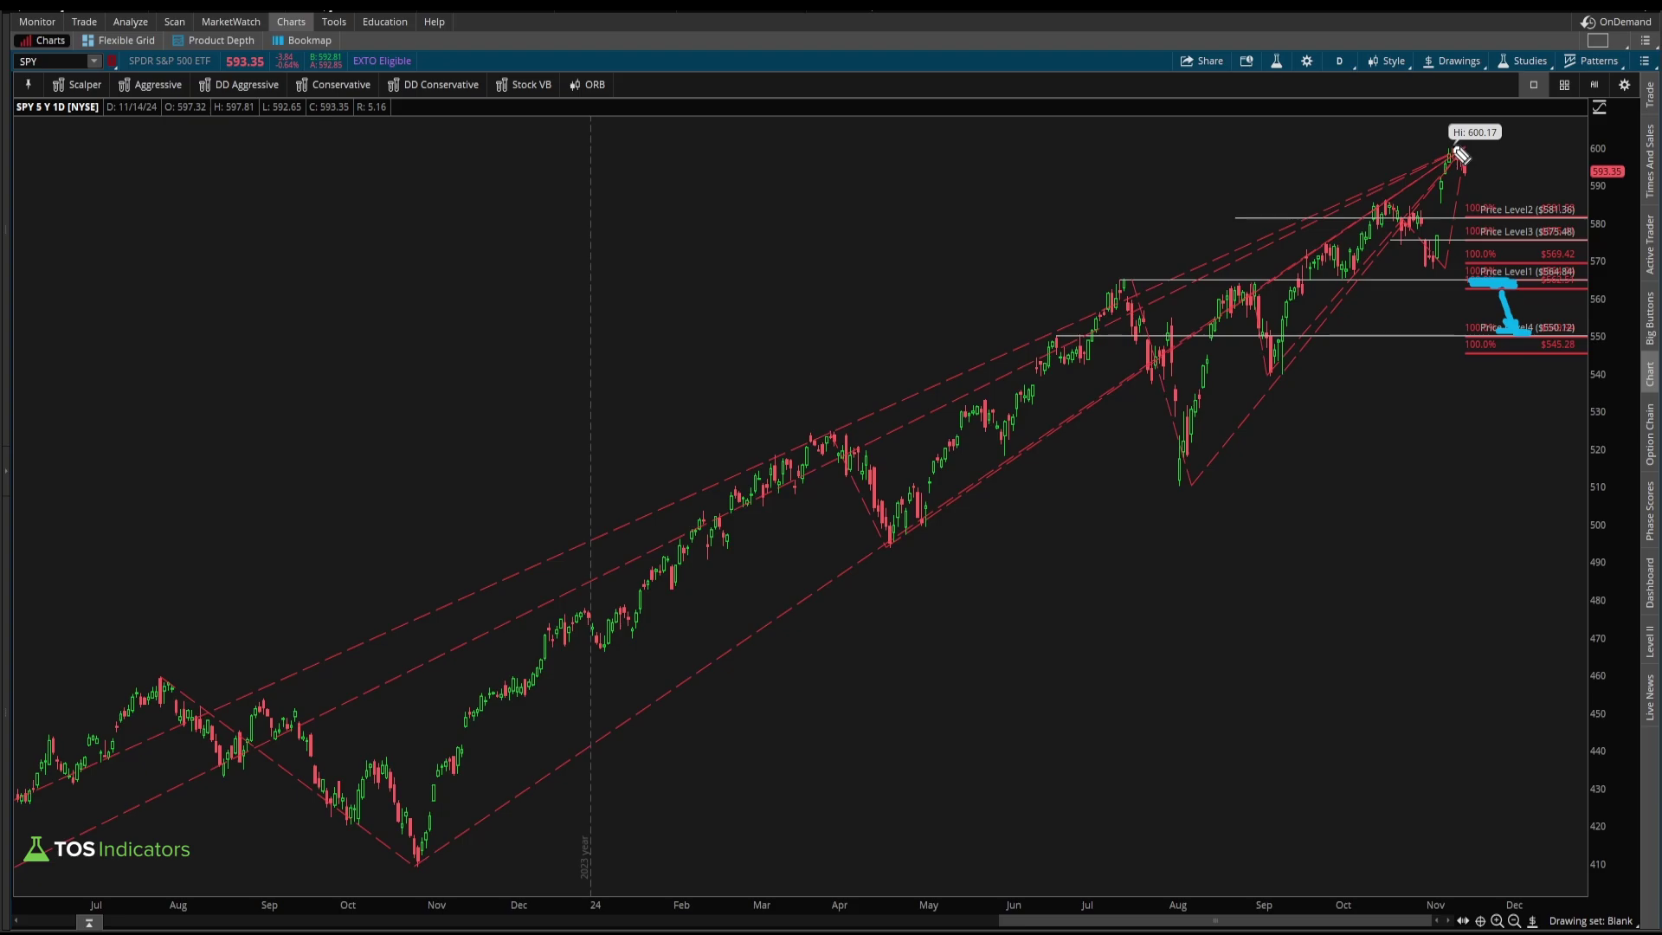
key(e)
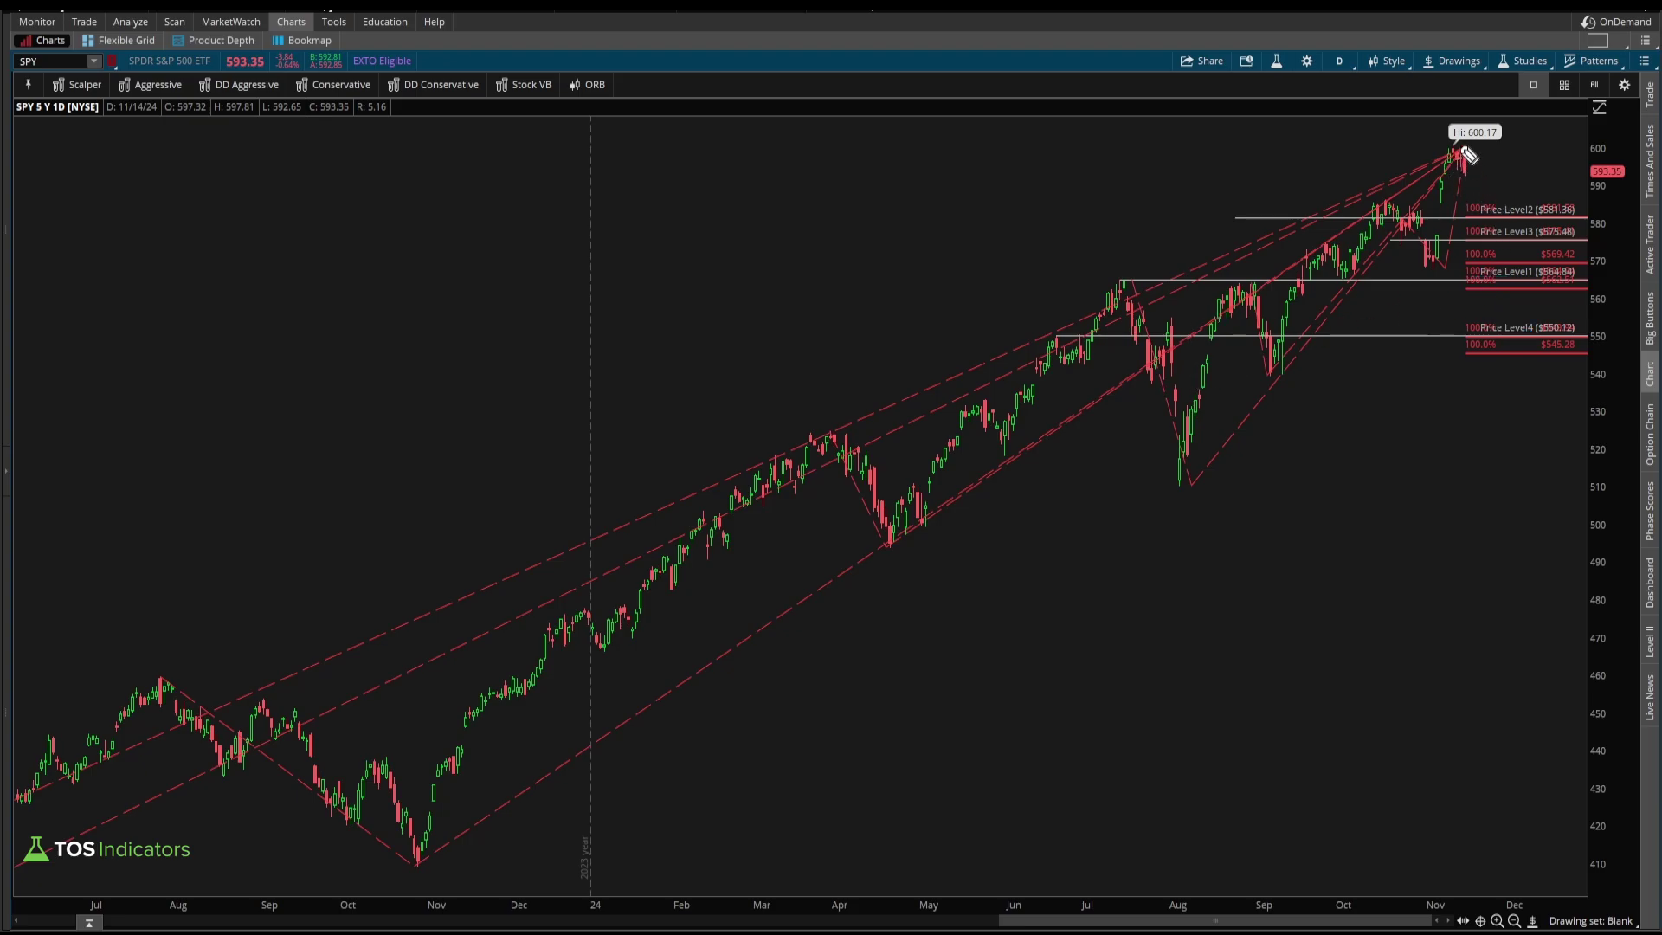
Trace the early August 2024 drop from near $550, mark a decline to the circled $550 level, and clear the annotations
mouse_move(1152, 373)
mouse_down()
mouse_move(1170, 344)
mouse_move(1191, 450)
mouse_up()
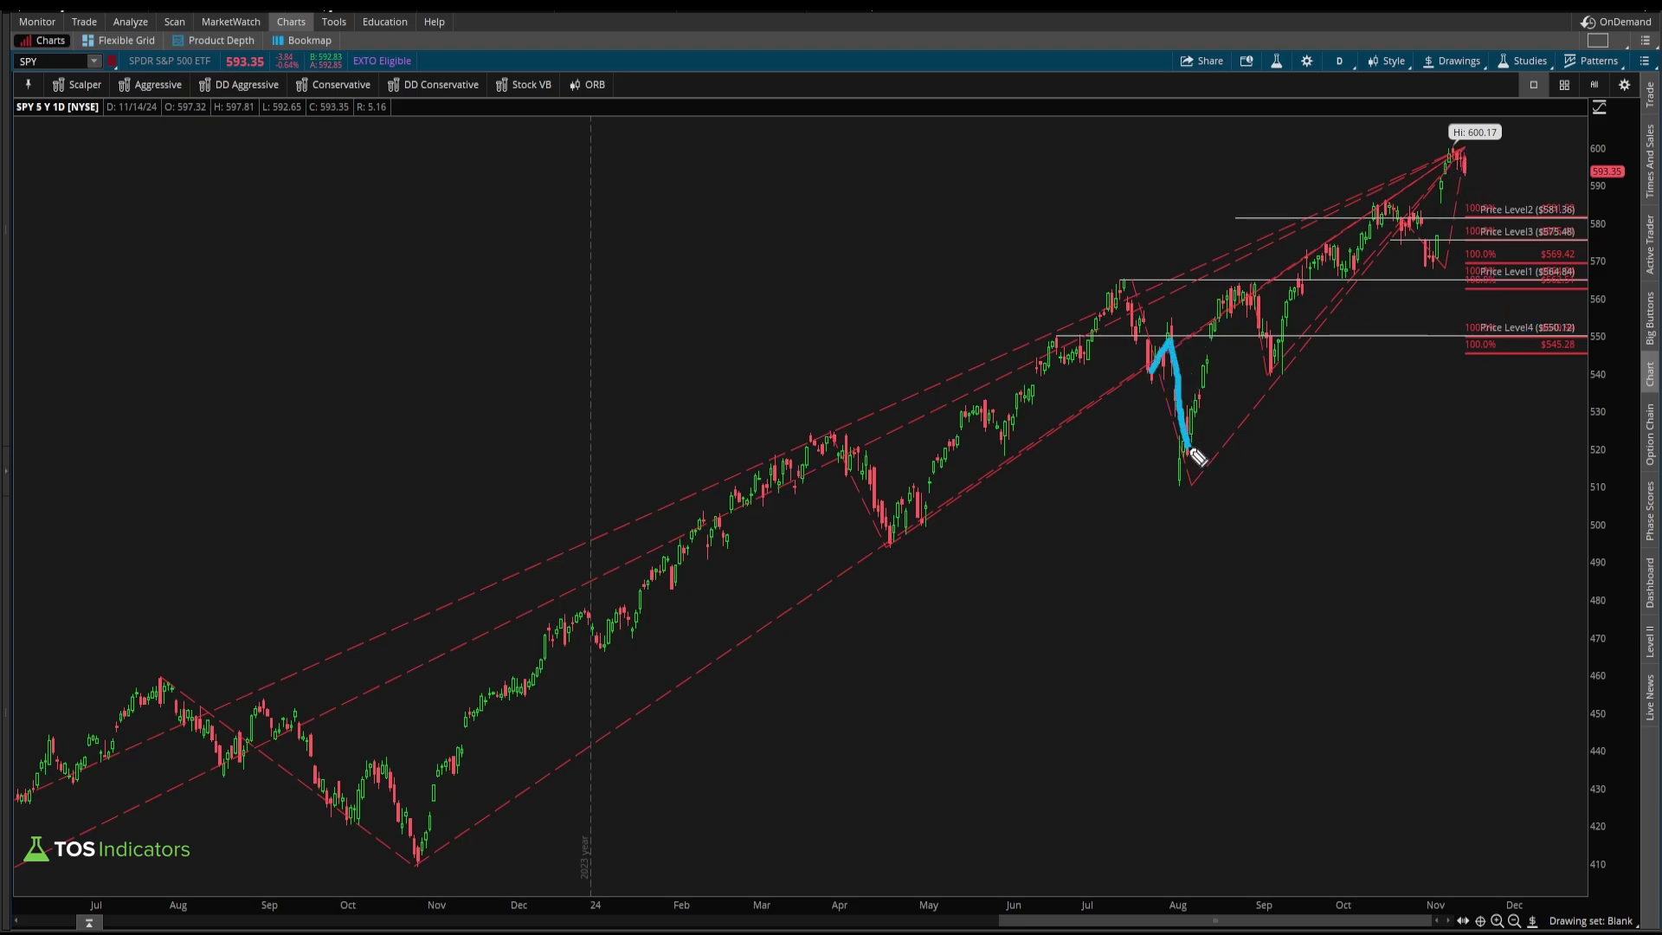
key(e)
drag(1573, 323, 1564, 330)
drag(1476, 187, 1490, 318)
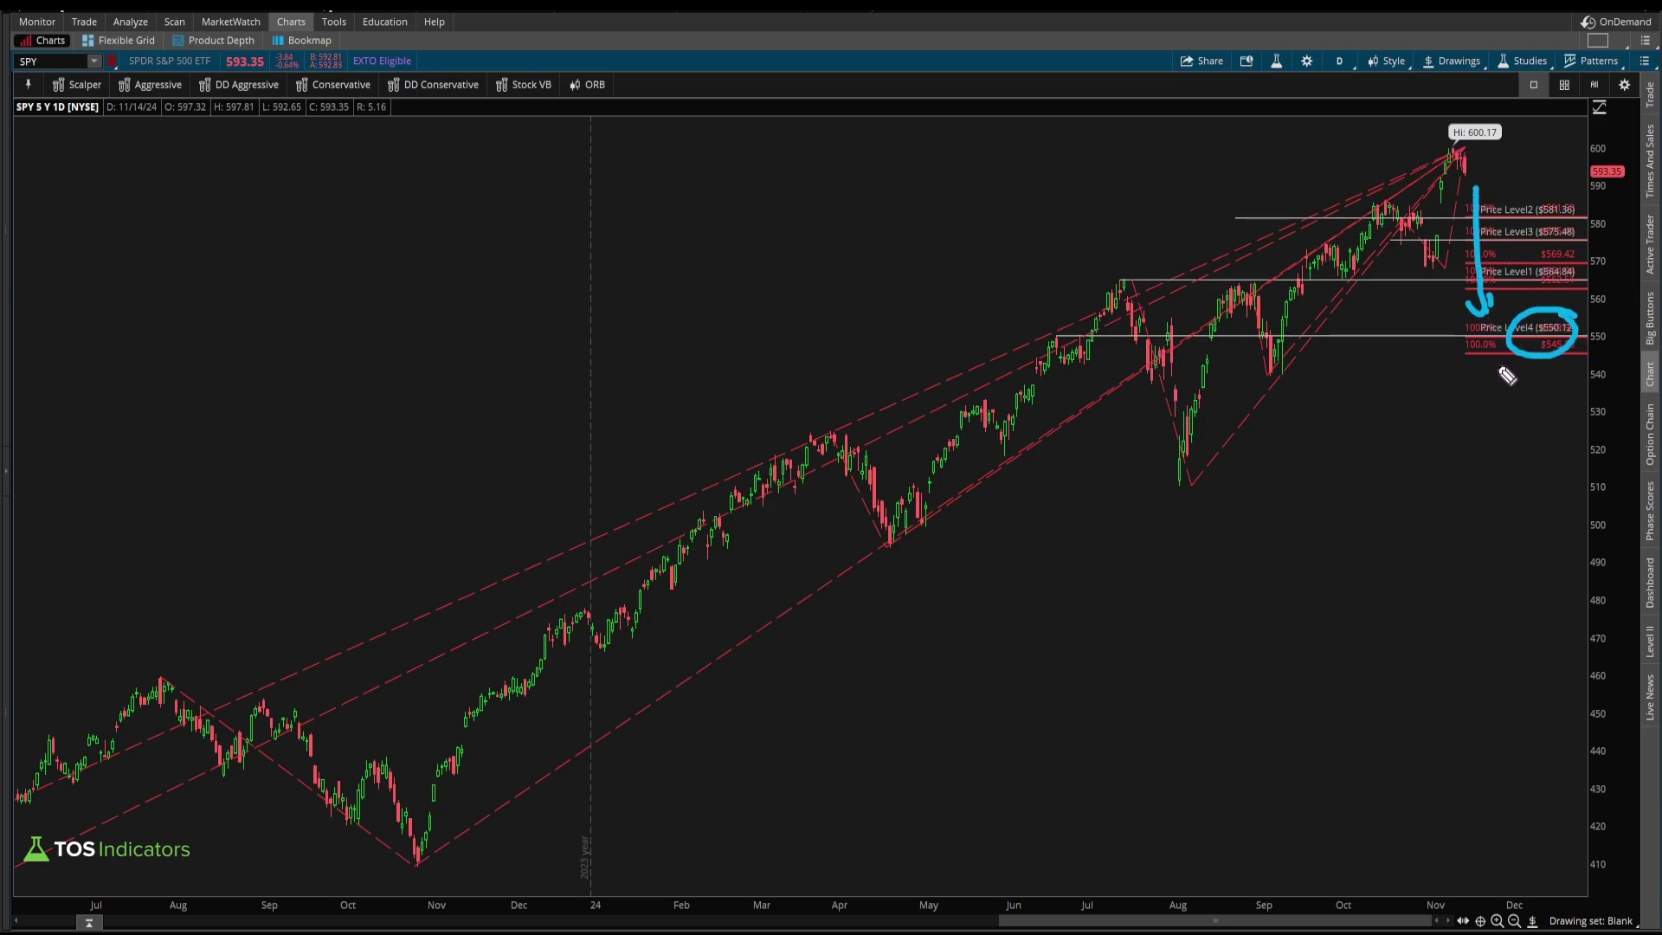
key(e)
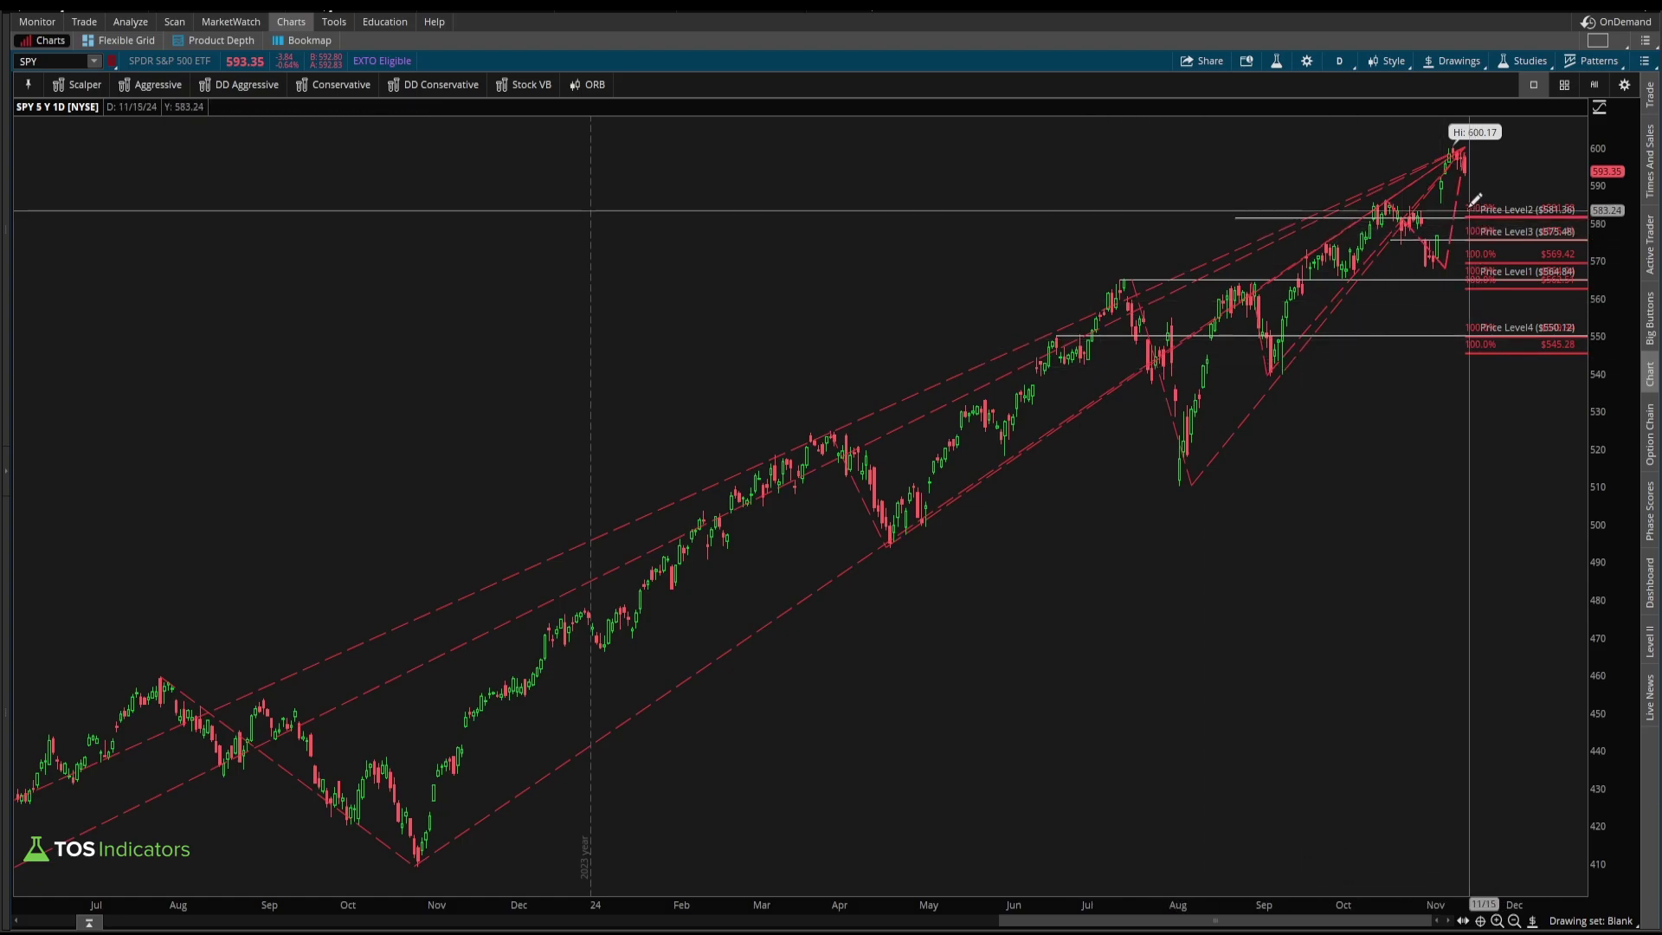
Mark the $600.17 high with an arrow and box, sketch the rally and pullback around it, and clear the marks
drag(1413, 152, 1520, 157)
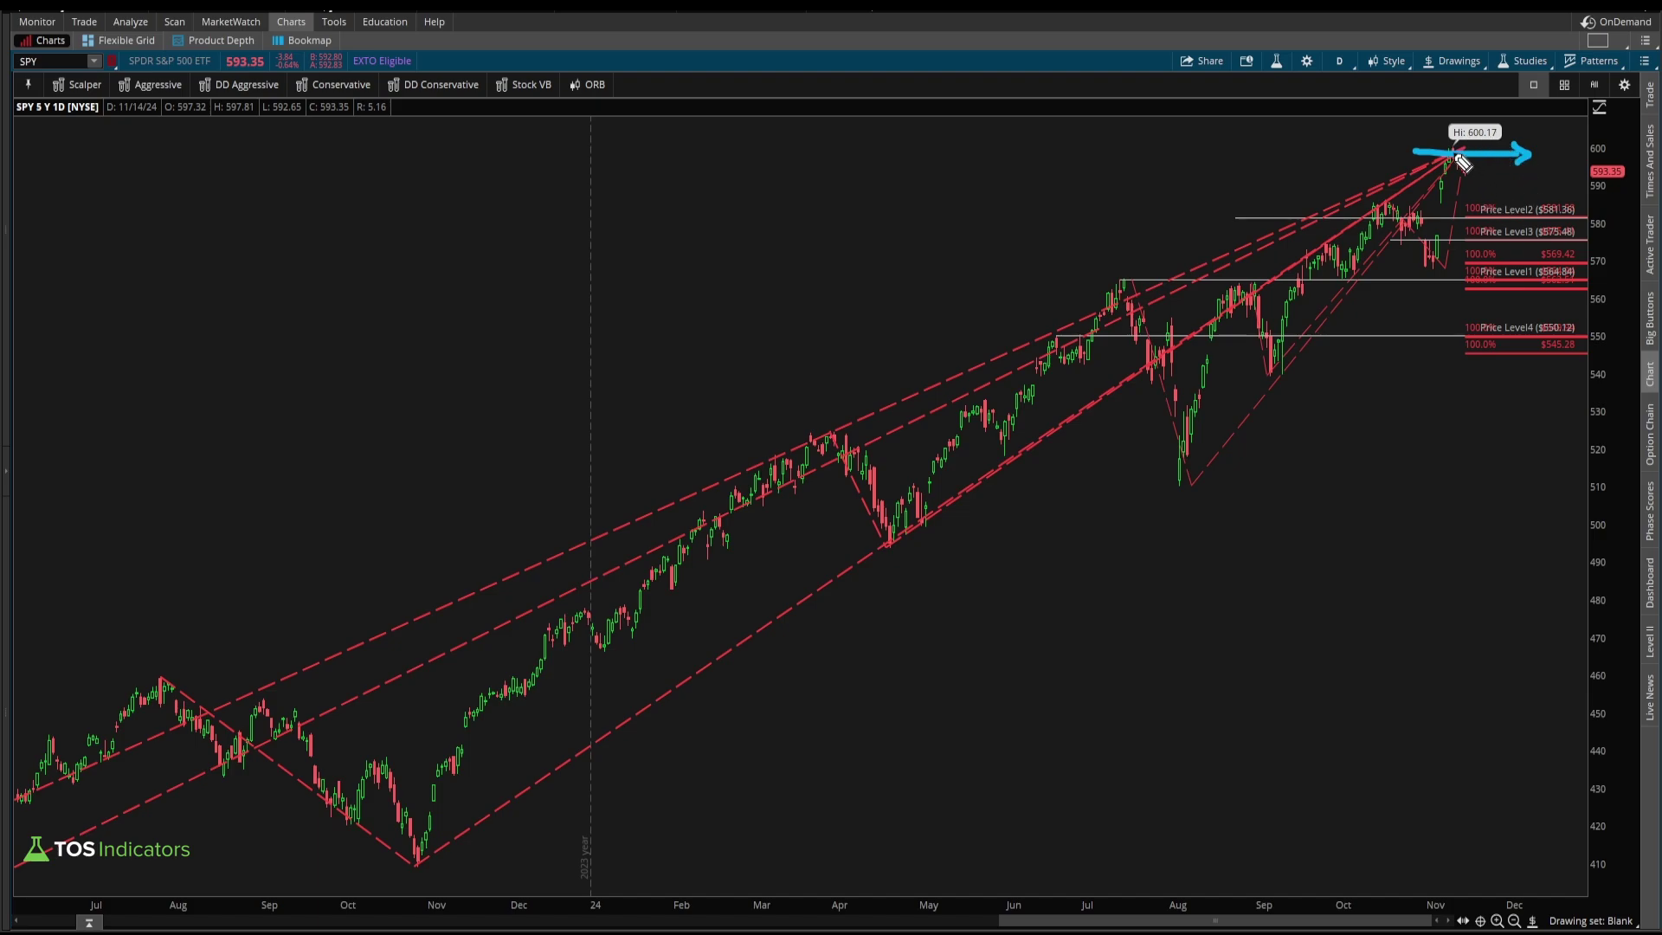
mouse_move(1445, 148)
mouse_down()
mouse_move(1512, 144)
mouse_move(1443, 120)
mouse_move(1452, 153)
mouse_up()
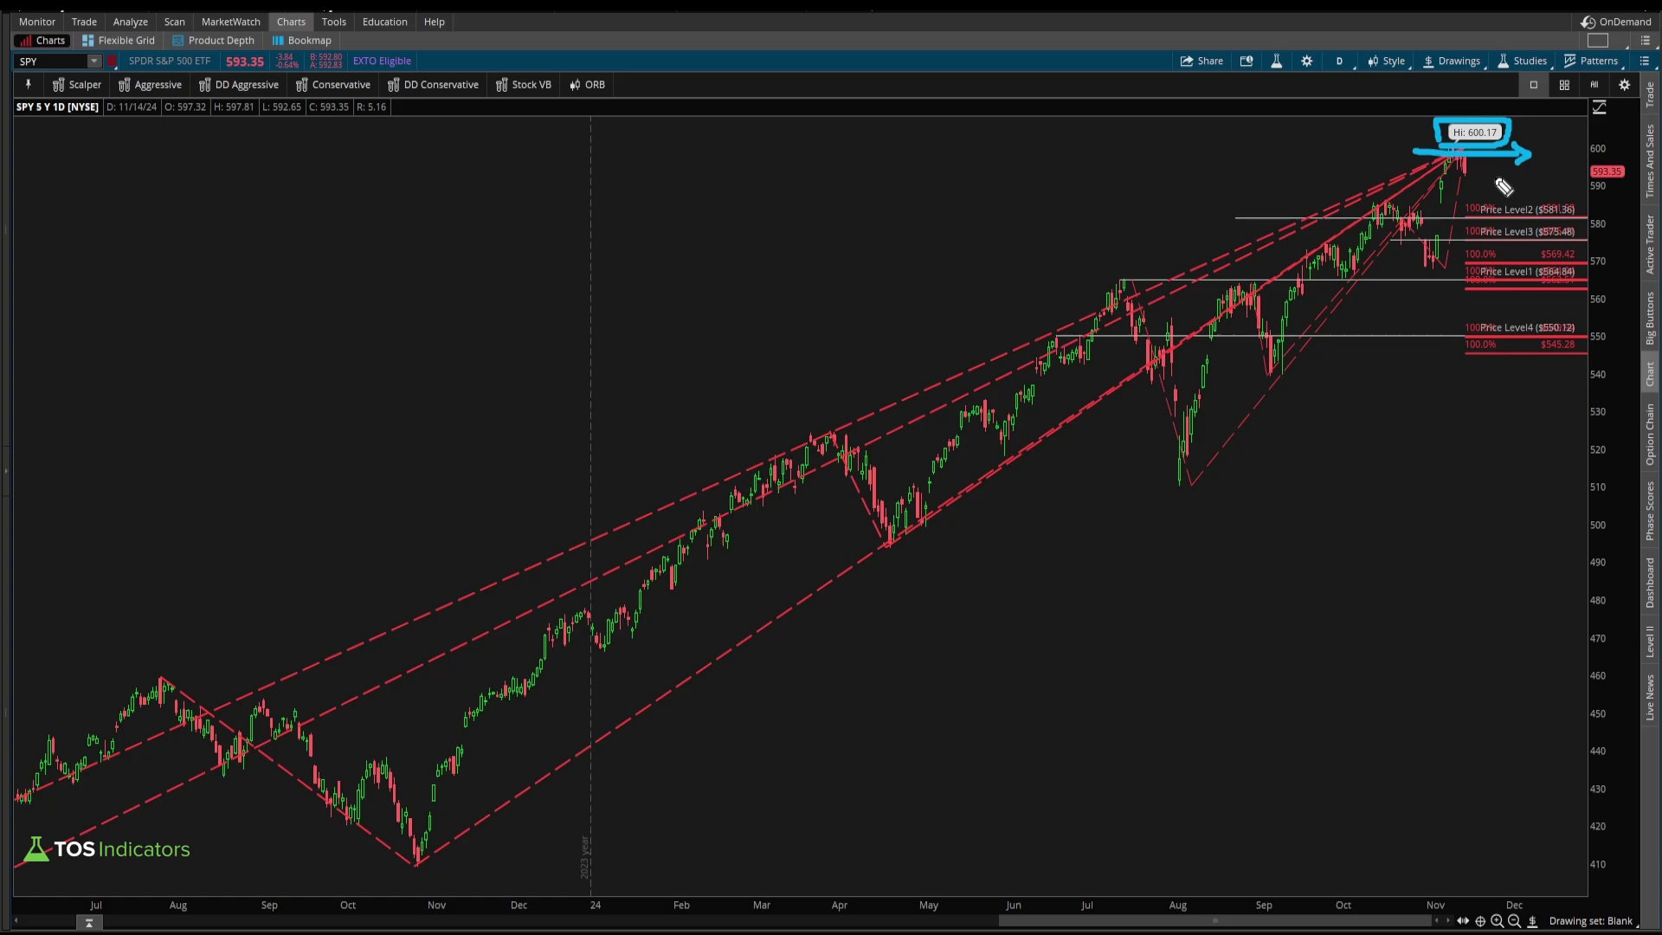
mouse_move(1400, 241)
mouse_down()
mouse_move(1448, 182)
mouse_move(1492, 212)
mouse_move(1497, 264)
mouse_up()
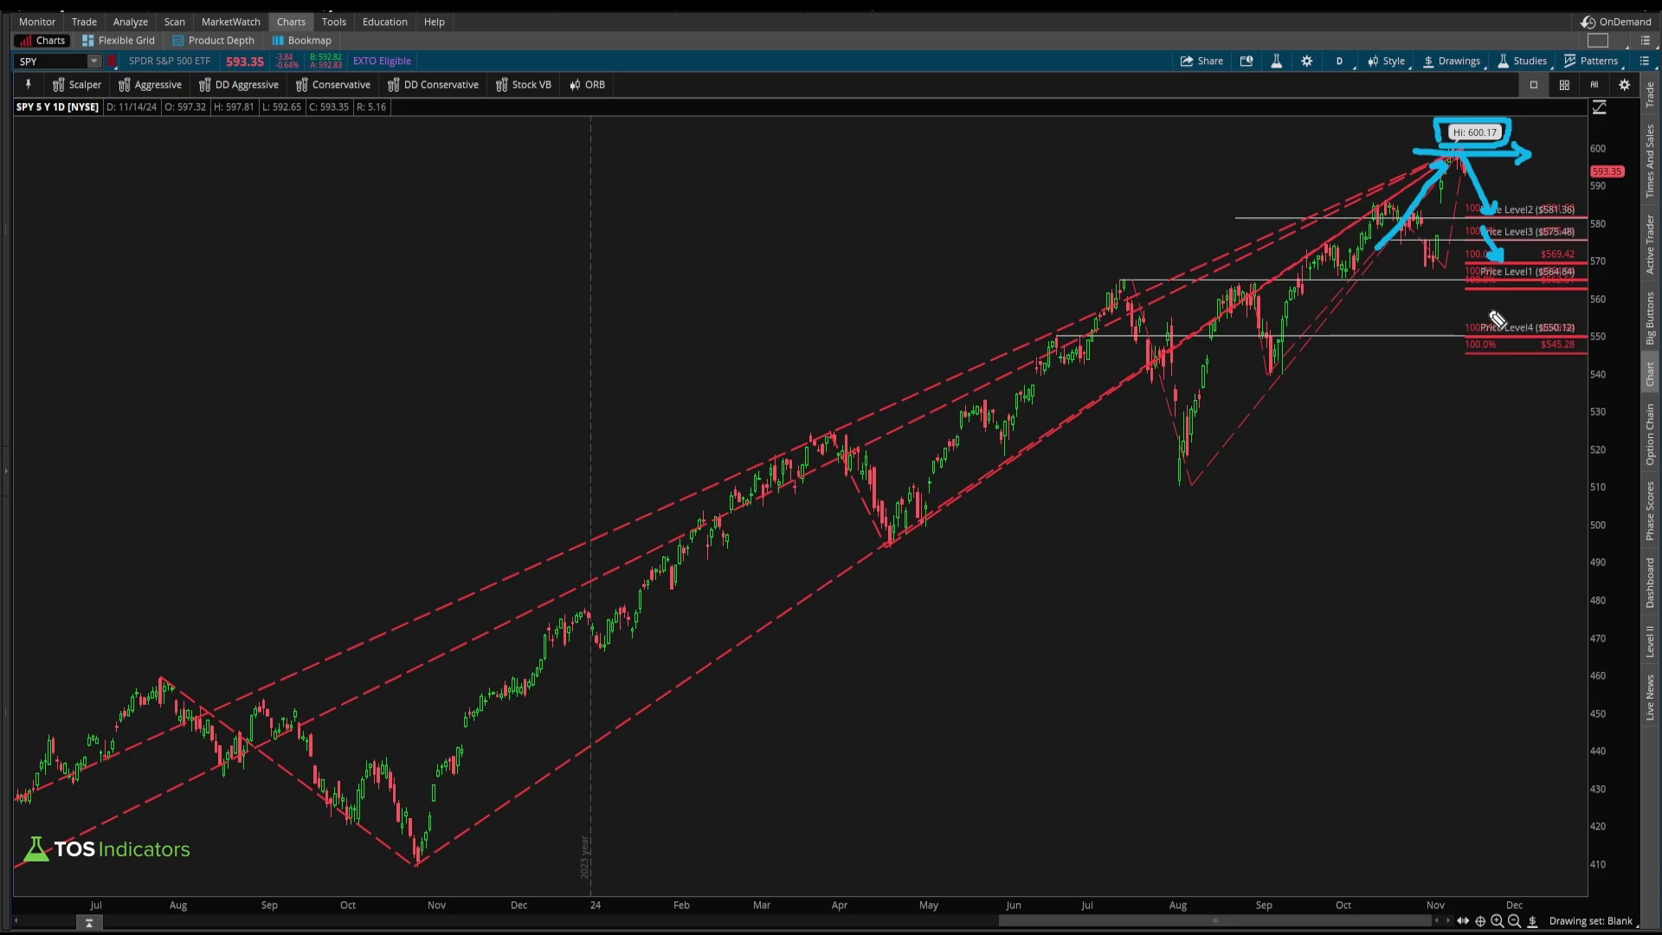
key(e)
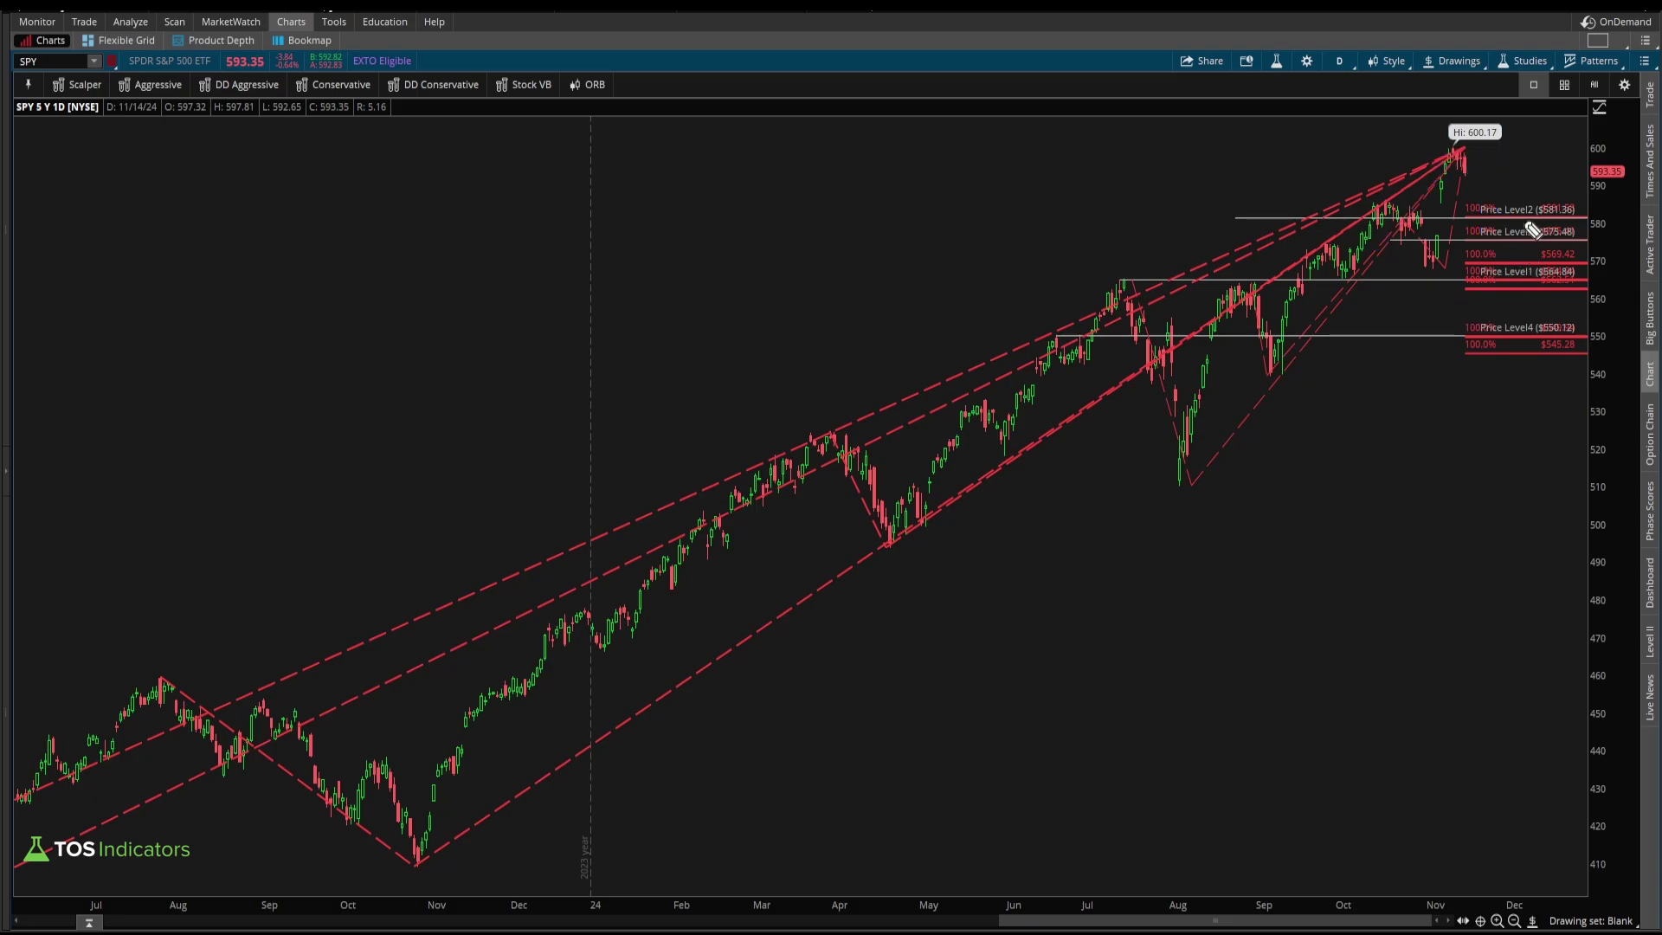
Mark the $581 and $565 price levels and the price structure before them with freehand strokes, and clear the marks
drag(1447, 214, 1476, 216)
drag(1467, 287, 1490, 286)
mouse_move(1246, 163)
mouse_down()
mouse_move(1264, 197)
mouse_move(1273, 180)
mouse_up()
mouse_move(1182, 251)
mouse_down()
mouse_move(1203, 257)
mouse_move(1241, 220)
mouse_up()
key(e)
Mark the starts of the price levels and highlight the zone between the $581 and $575 levels
drag(1392, 239, 1403, 239)
click(1242, 342)
click(1402, 218)
drag(1419, 230, 1452, 227)
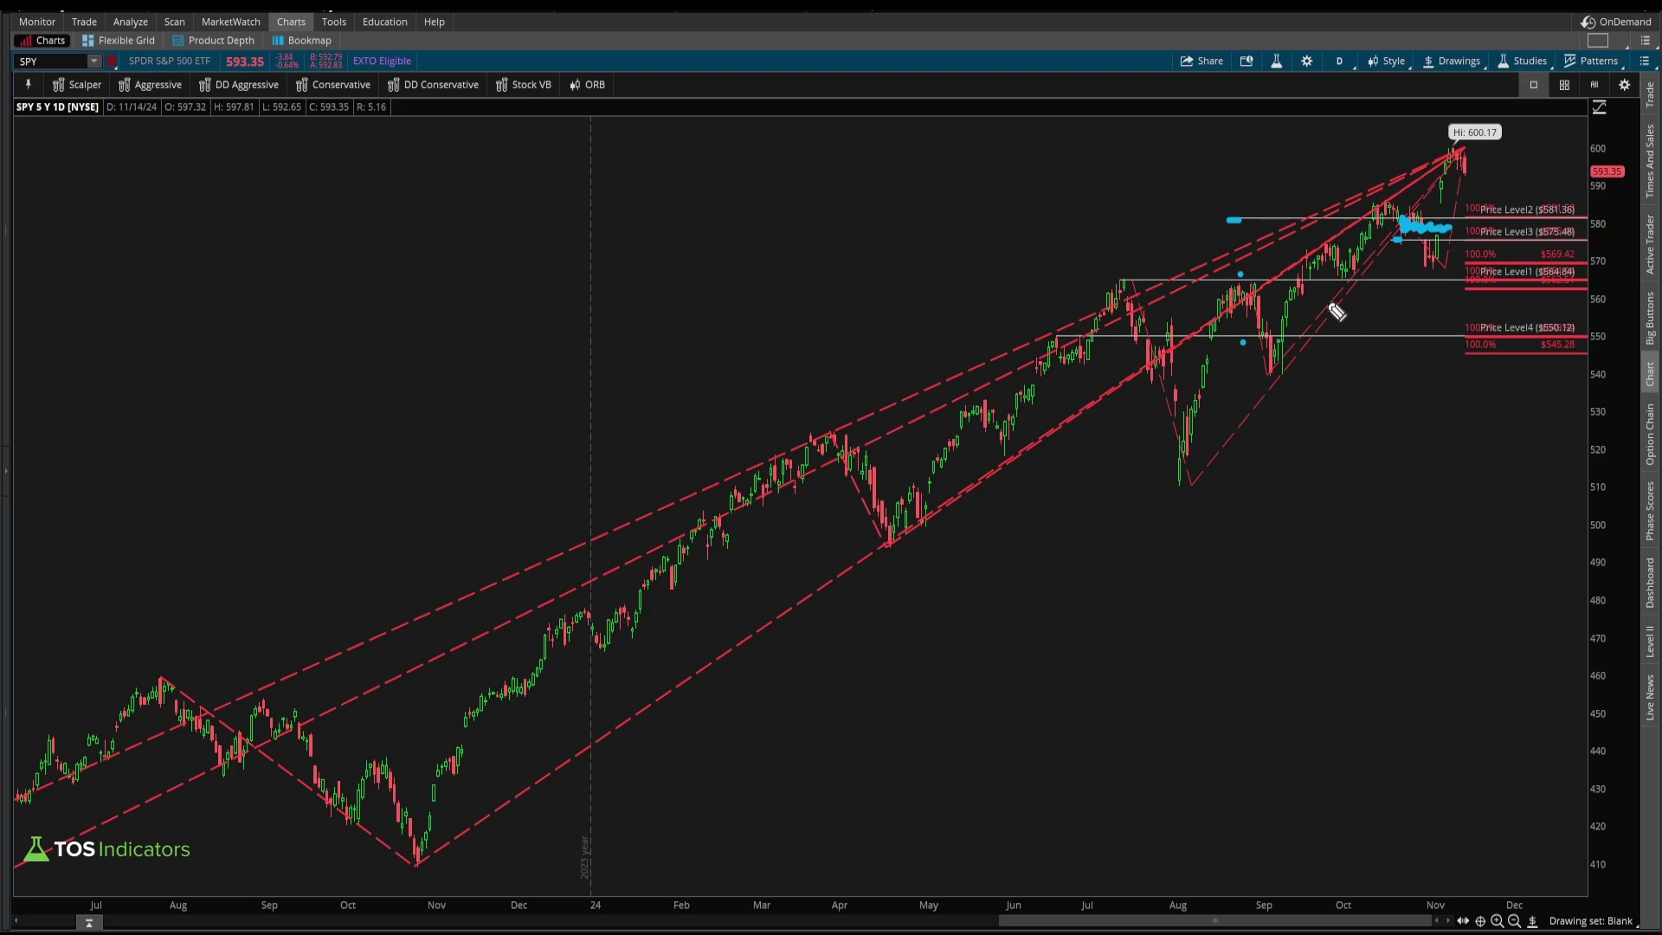
Circle the $564.84 price level label, underline the $550 level, write "550" beside it, and exit annotation mode
drag(1589, 275, 1577, 260)
mouse_move(1416, 281)
mouse_down()
mouse_move(1471, 281)
mouse_move(1516, 334)
mouse_up()
mouse_move(1376, 327)
mouse_down()
mouse_move(1392, 341)
mouse_move(1409, 323)
mouse_up()
drag(1417, 322, 1434, 348)
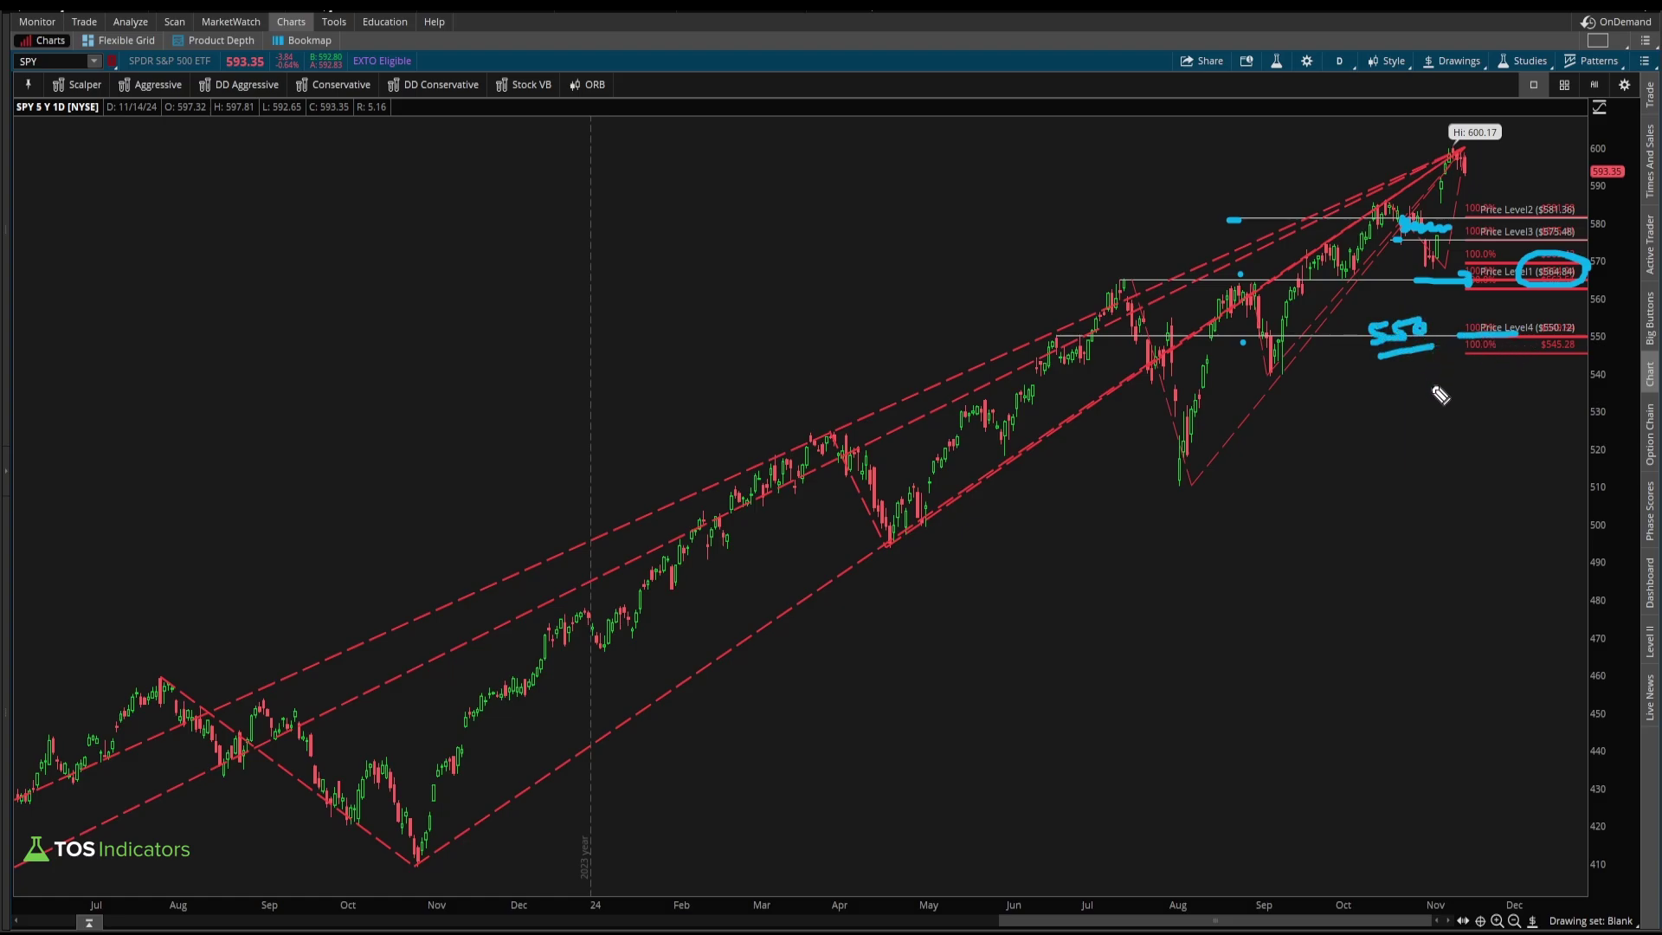
key(Escape)
Bring the tosindicators.com/fibonacci-trading browser page over the chart, mark Module 3 and the page address, and clear the marks
mouse_move(1661, 221)
mouse_down()
mouse_move(1104, 218)
mouse_move(767, 180)
mouse_up()
mouse_move(1316, 636)
mouse_down()
mouse_move(1103, 727)
mouse_move(1147, 734)
mouse_up()
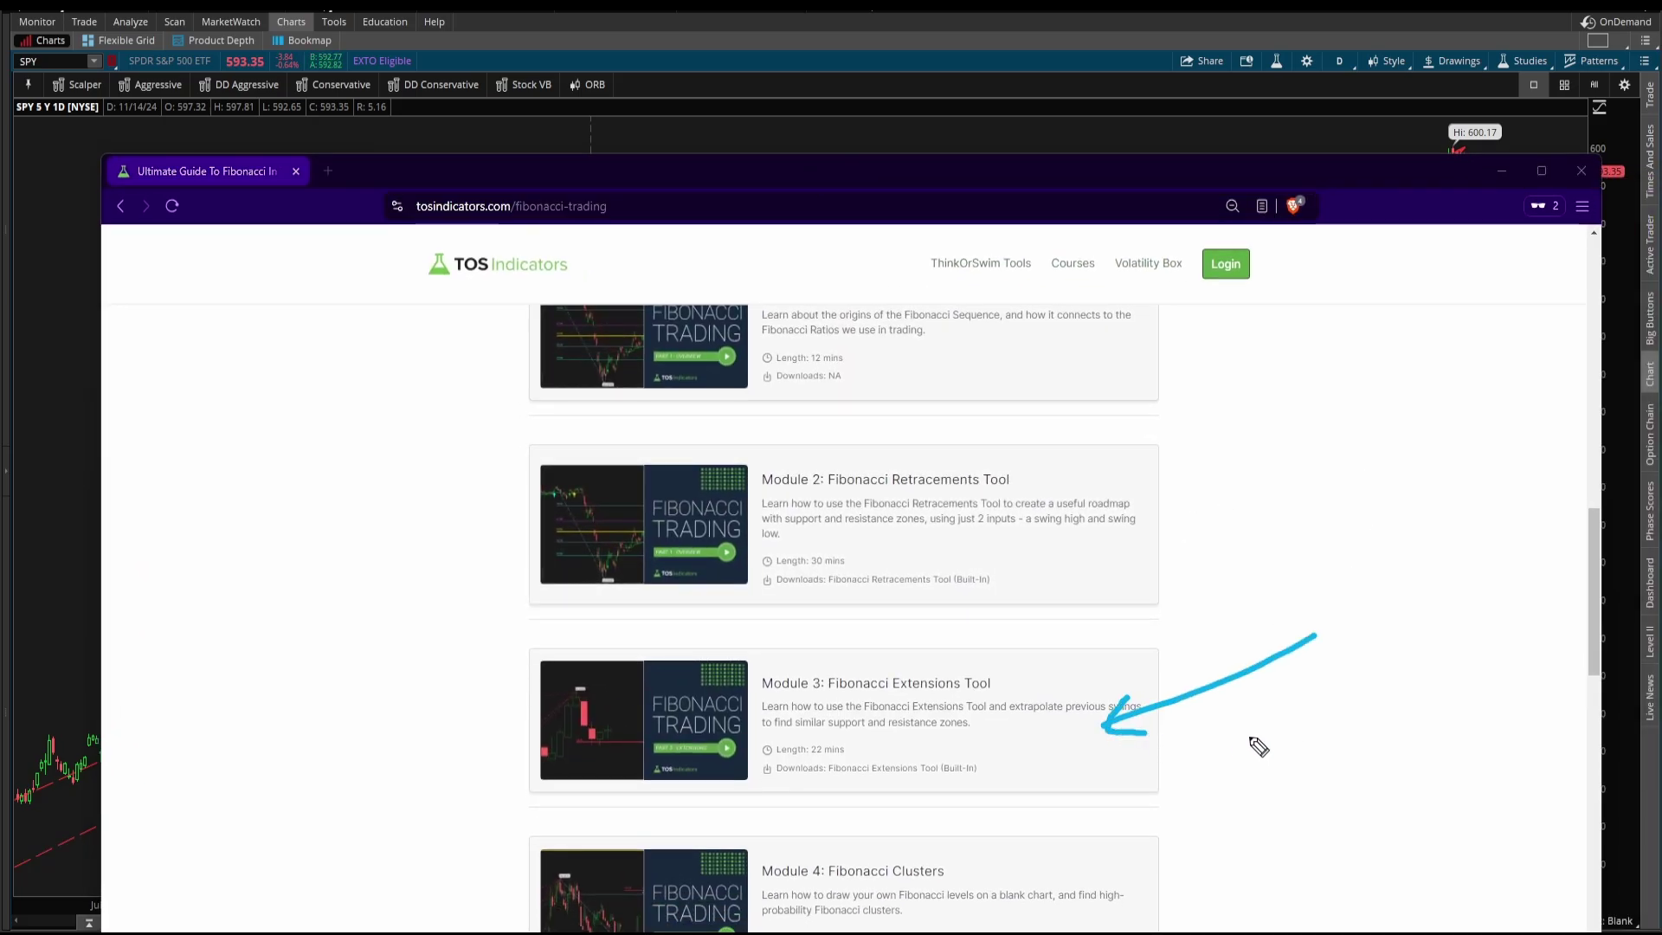
drag(758, 700, 819, 695)
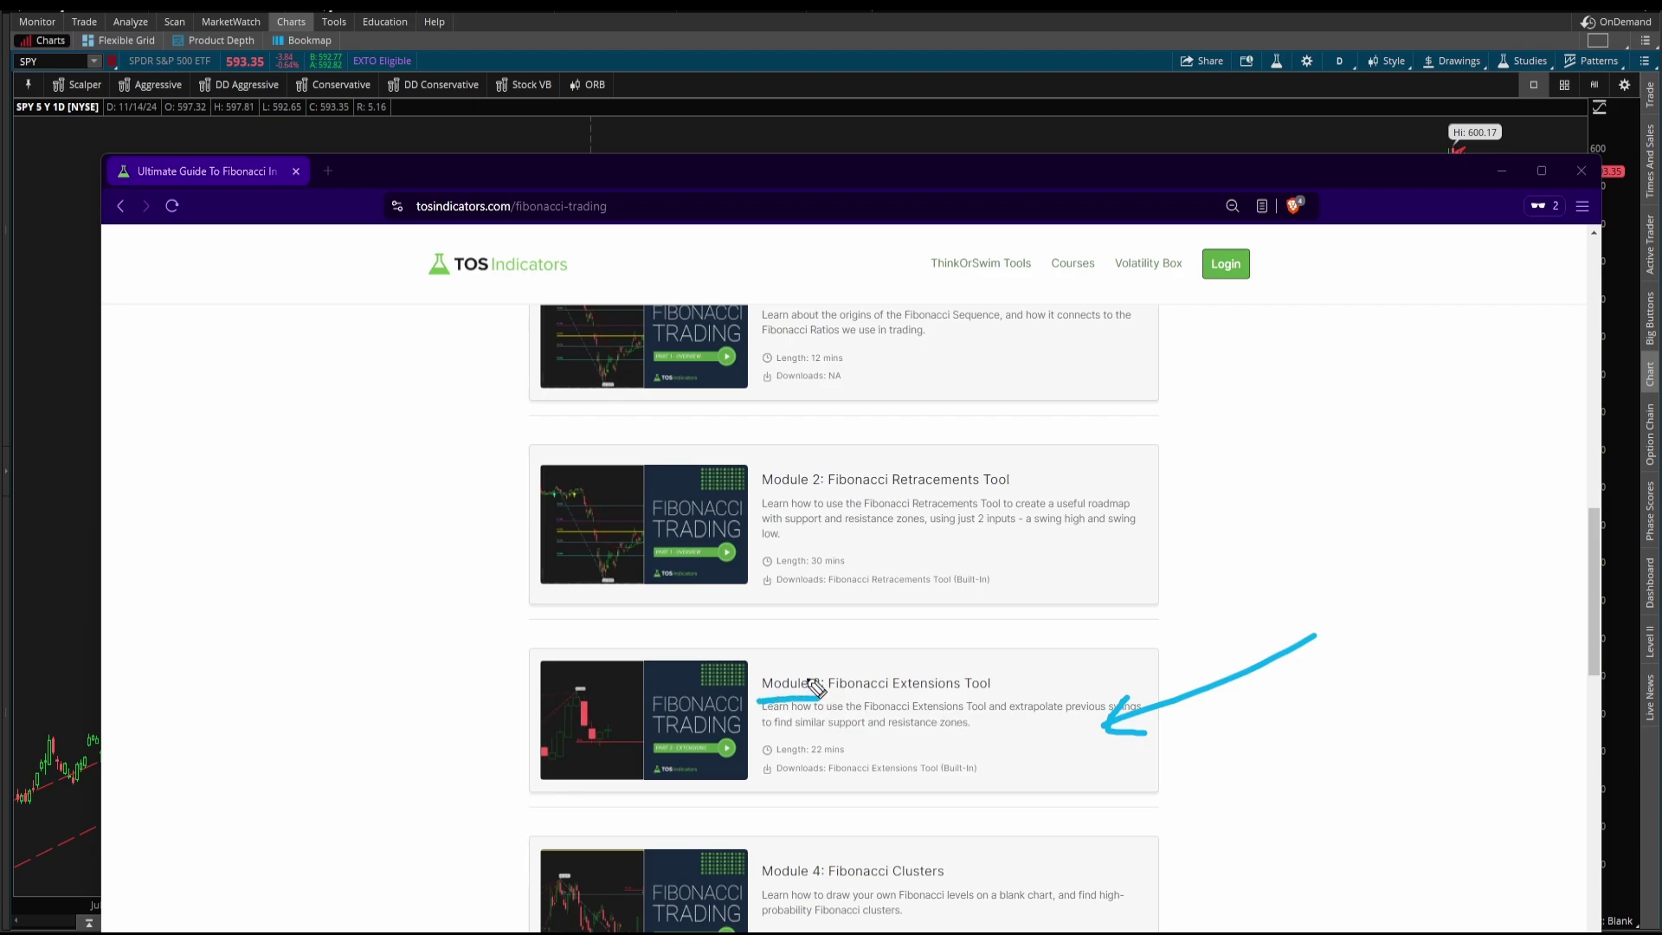
mouse_move(824, 616)
mouse_down()
mouse_move(812, 663)
mouse_move(828, 646)
mouse_up()
mouse_move(491, 222)
mouse_down()
mouse_move(608, 217)
mouse_move(526, 188)
mouse_move(516, 222)
mouse_up()
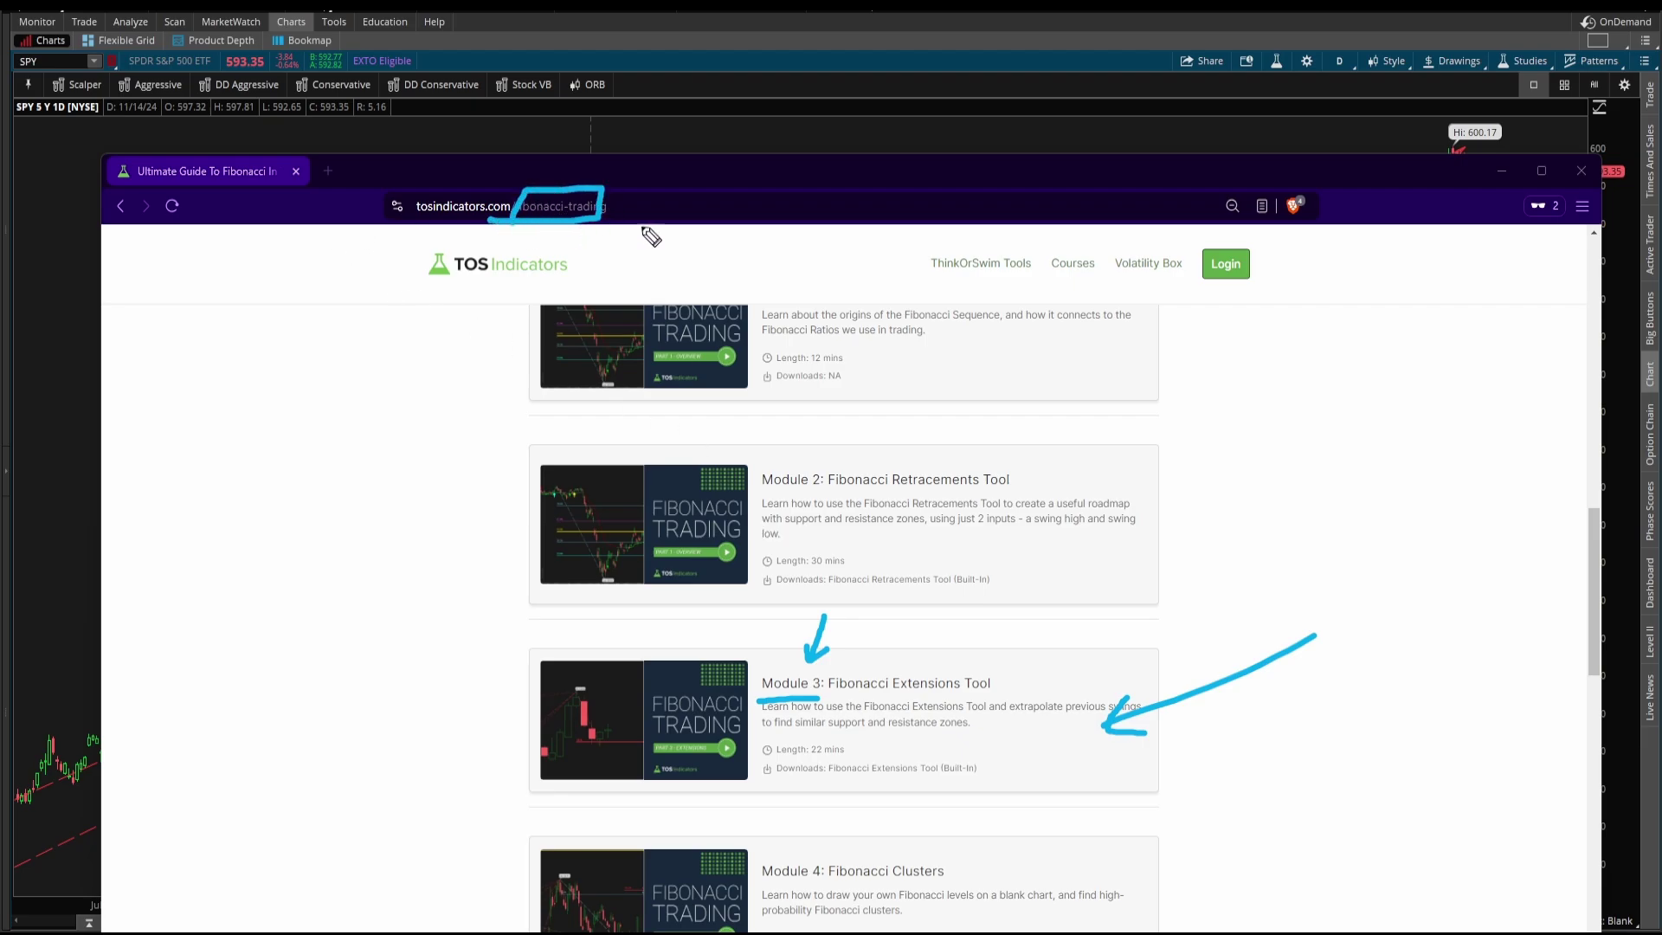
key(e)
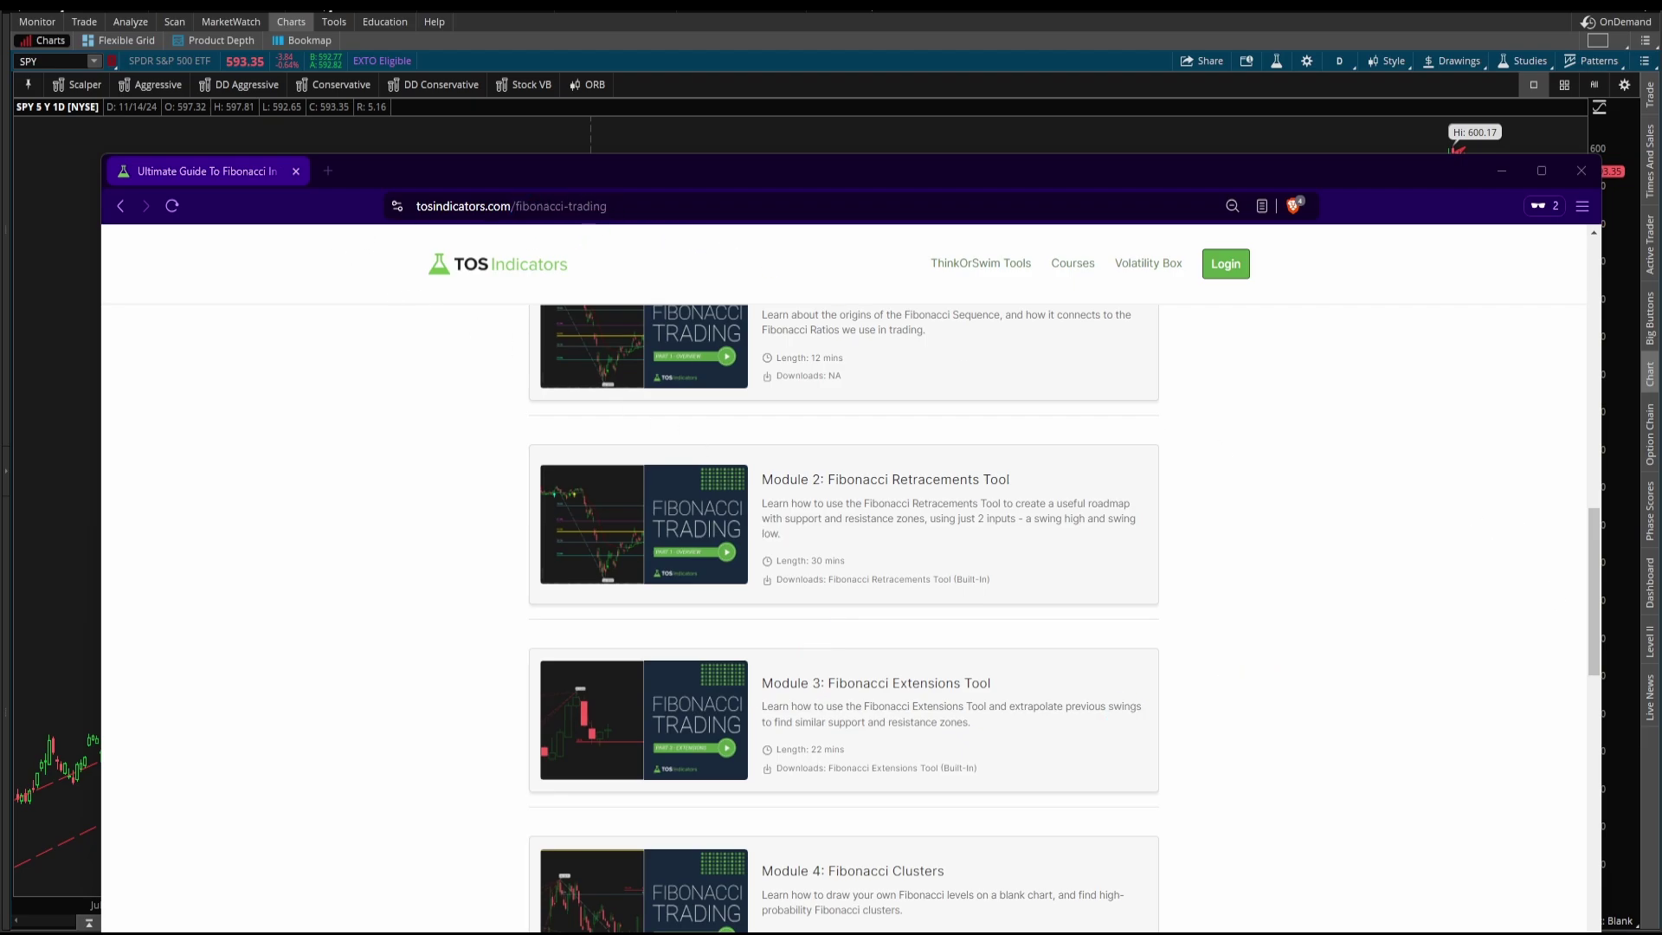